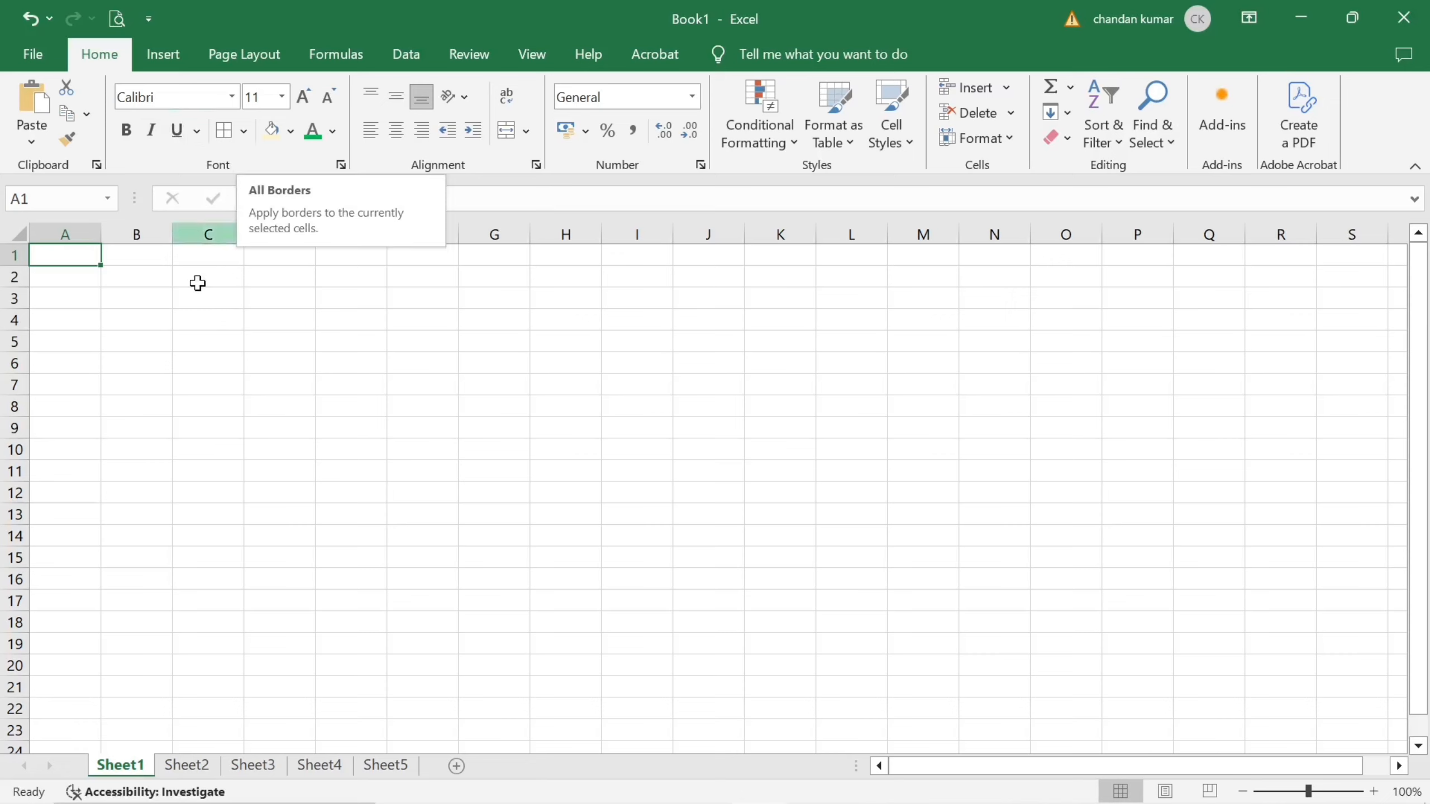
# Step: Enter the text "DC CLASS" in cell C2 and select that cell again
pyautogui.click(218, 284)
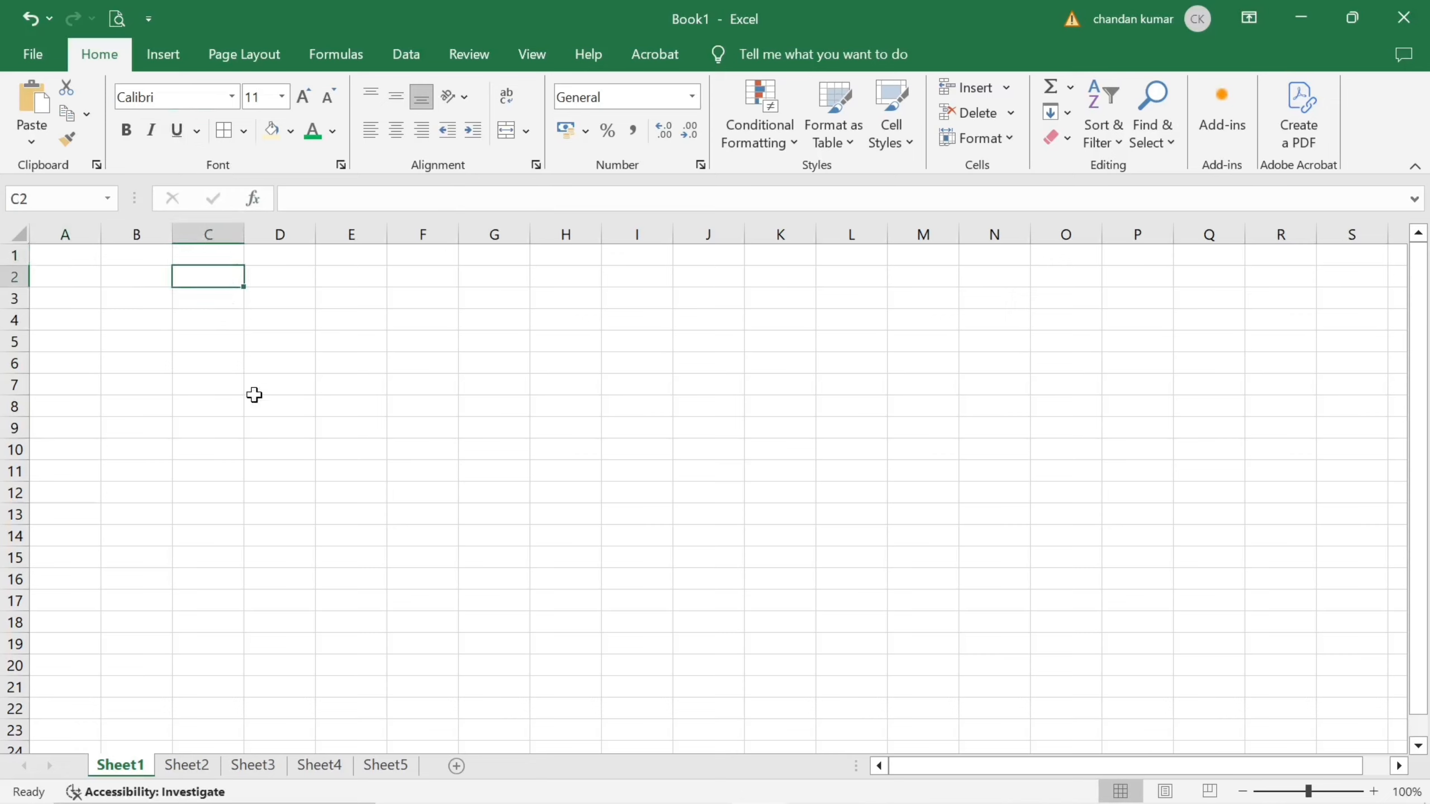
pyautogui.write('DC CLASS')
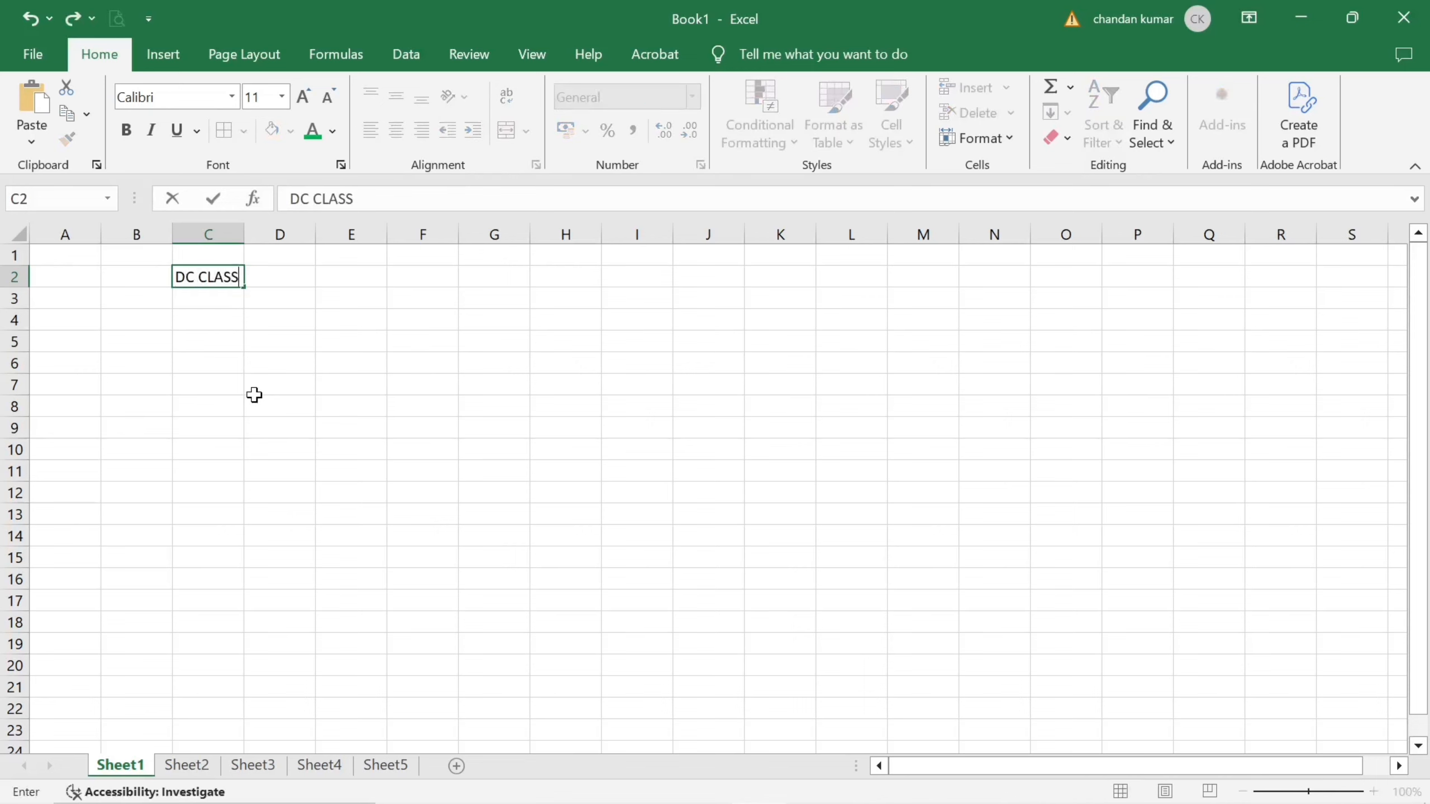
pyautogui.click(217, 362)
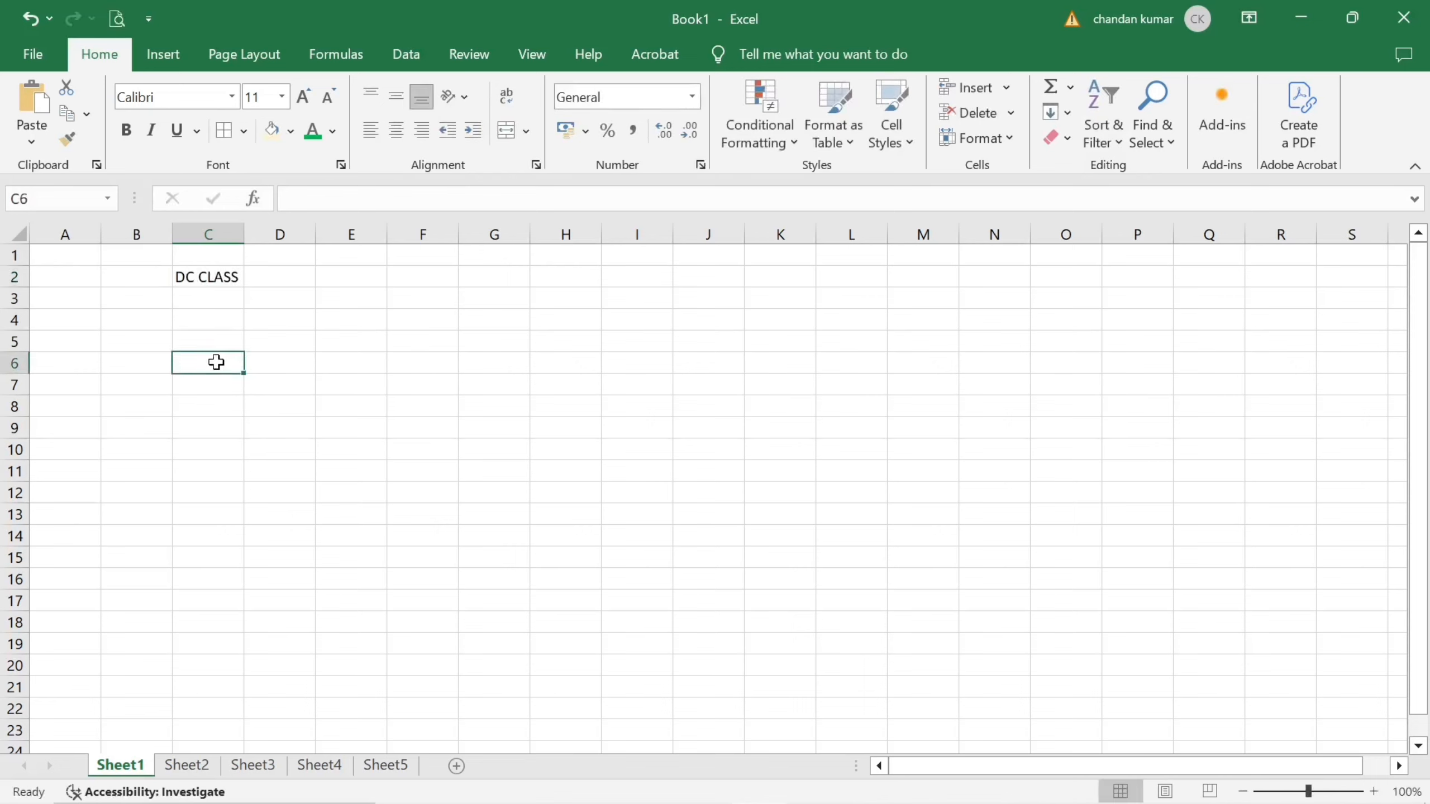
pyautogui.click(214, 280)
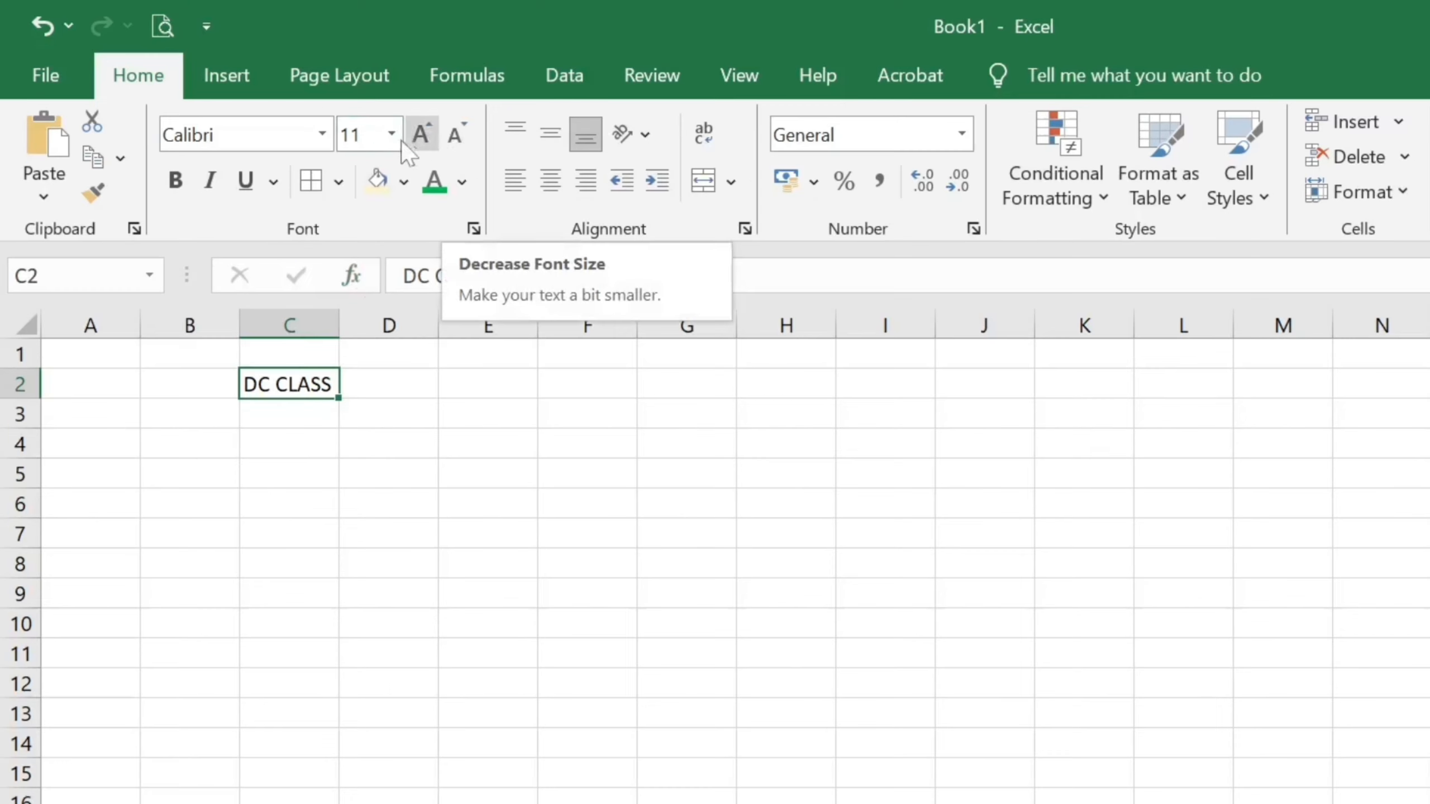
# Step: Step the font size of cell C2 up and down, ending at 18, and autofit column C to the text
pyautogui.click(425, 139)
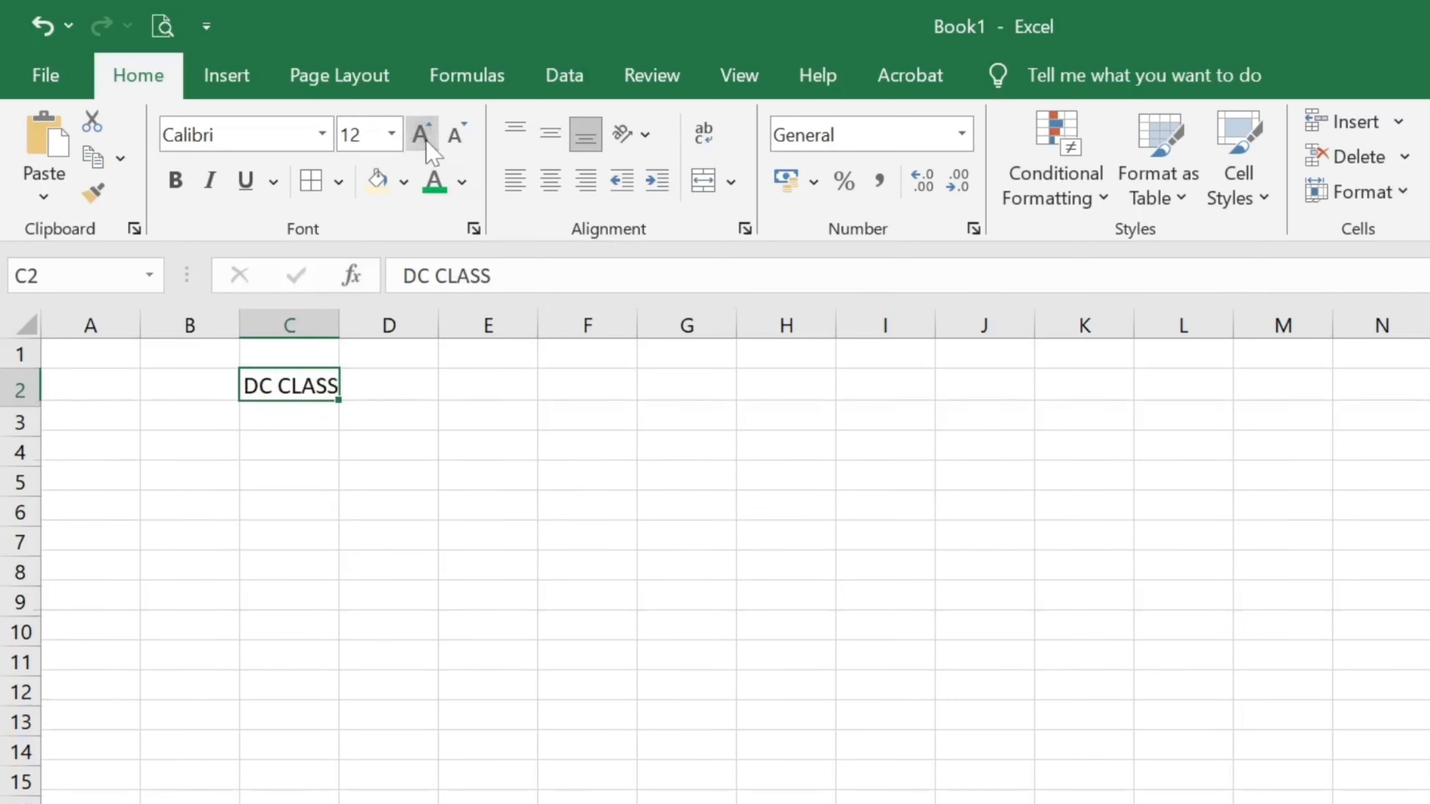
pyautogui.click(425, 139)
pyautogui.click(425, 140)
pyautogui.click(426, 139)
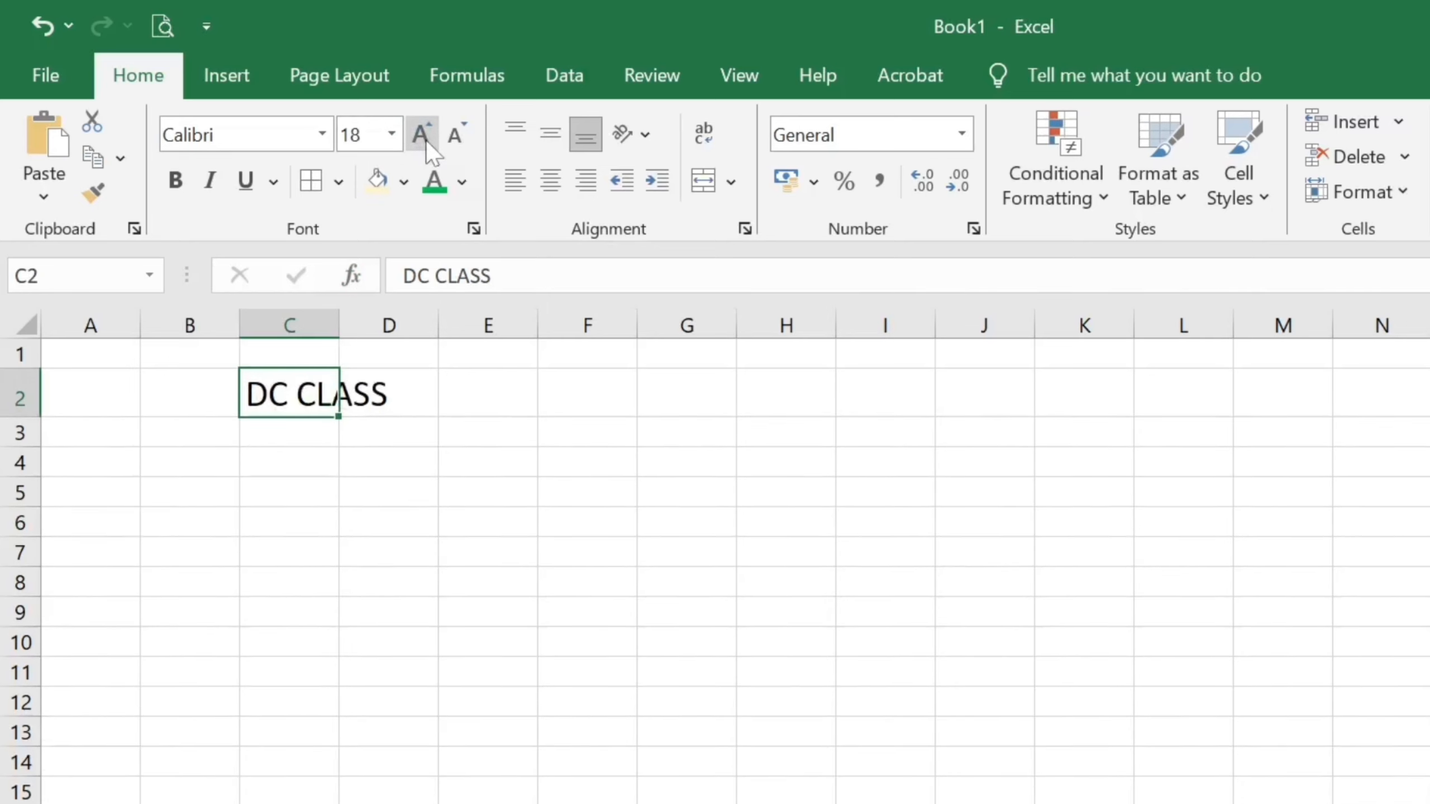
pyautogui.click(449, 141)
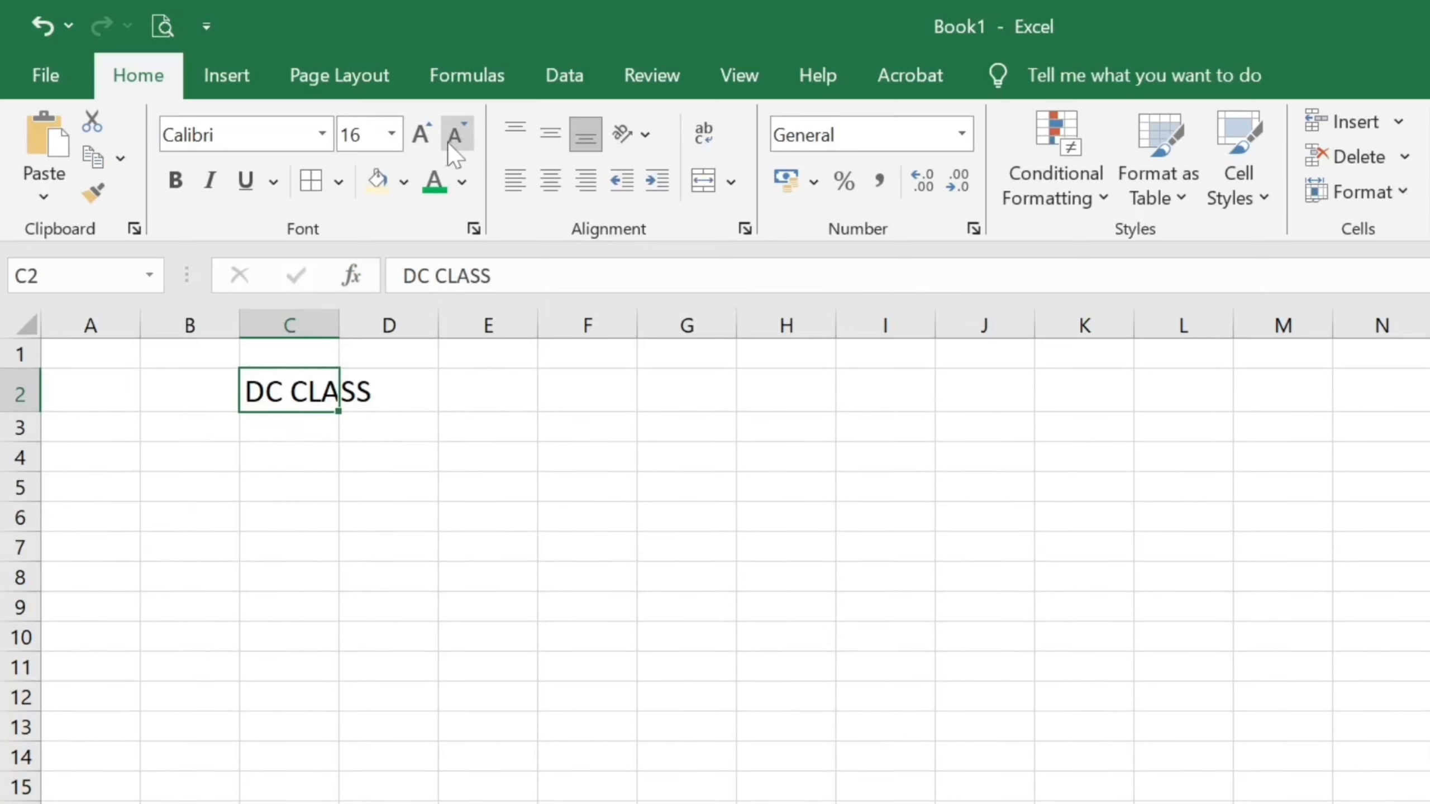
pyautogui.click(424, 134)
pyautogui.click(425, 134)
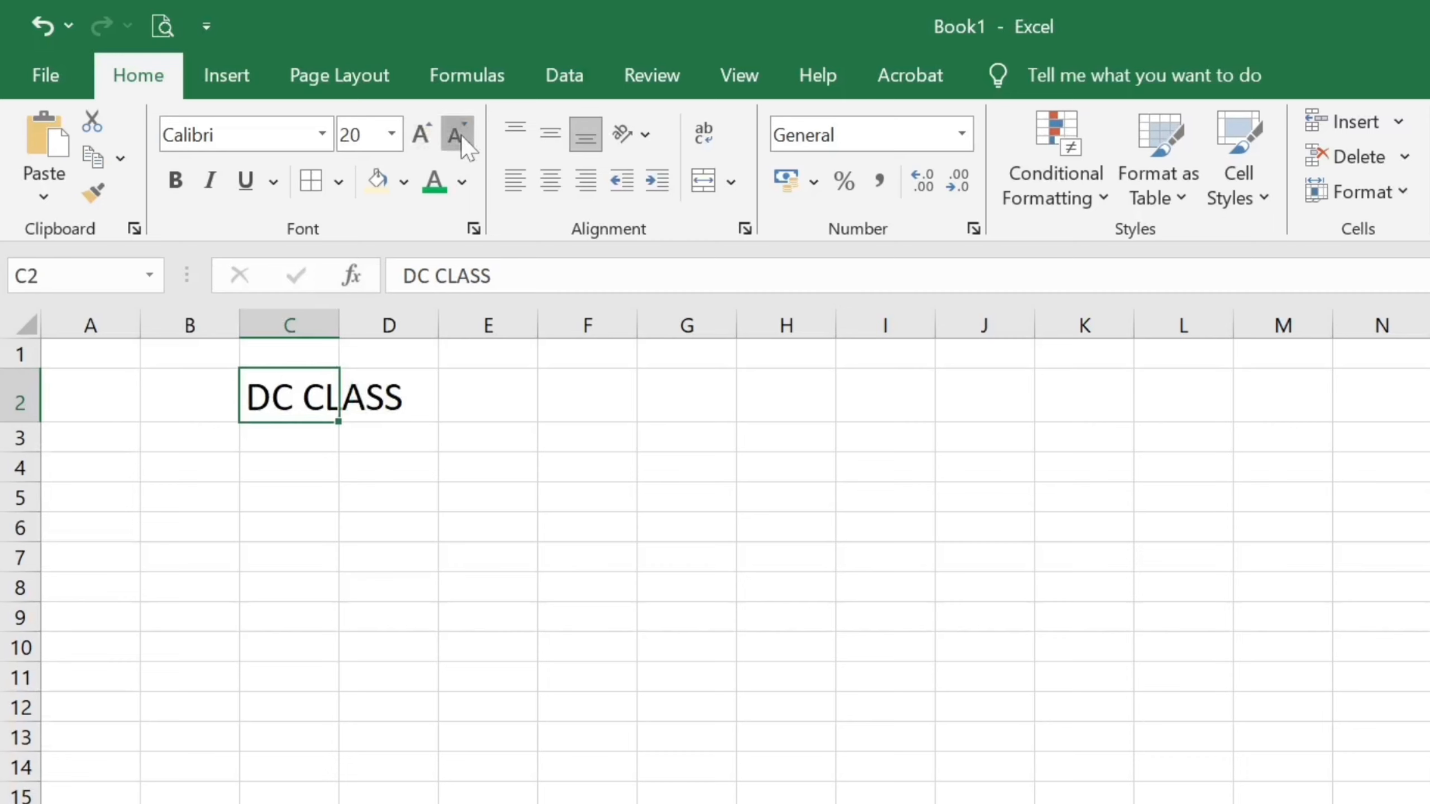
pyautogui.click(460, 134)
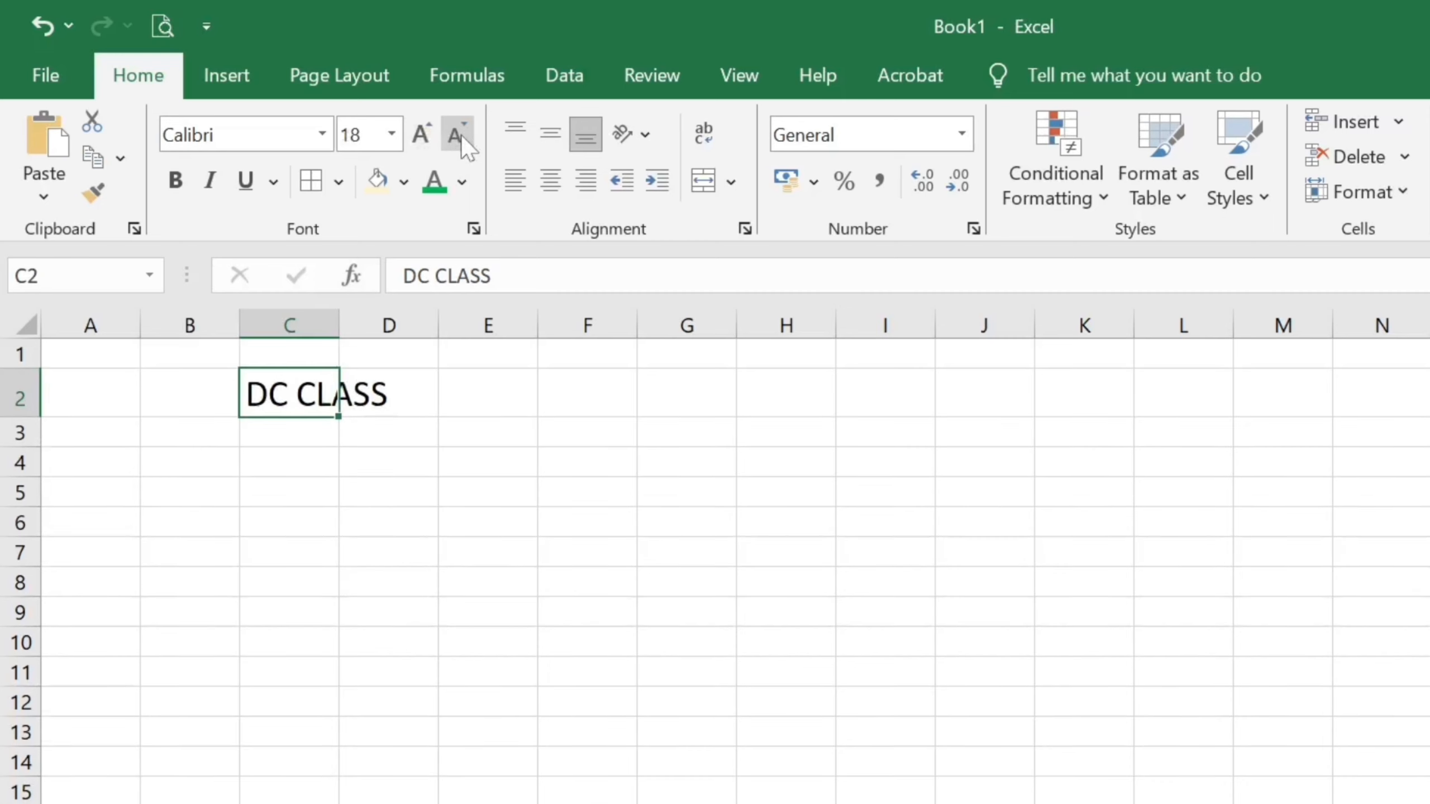
pyautogui.doubleClick(337, 332)
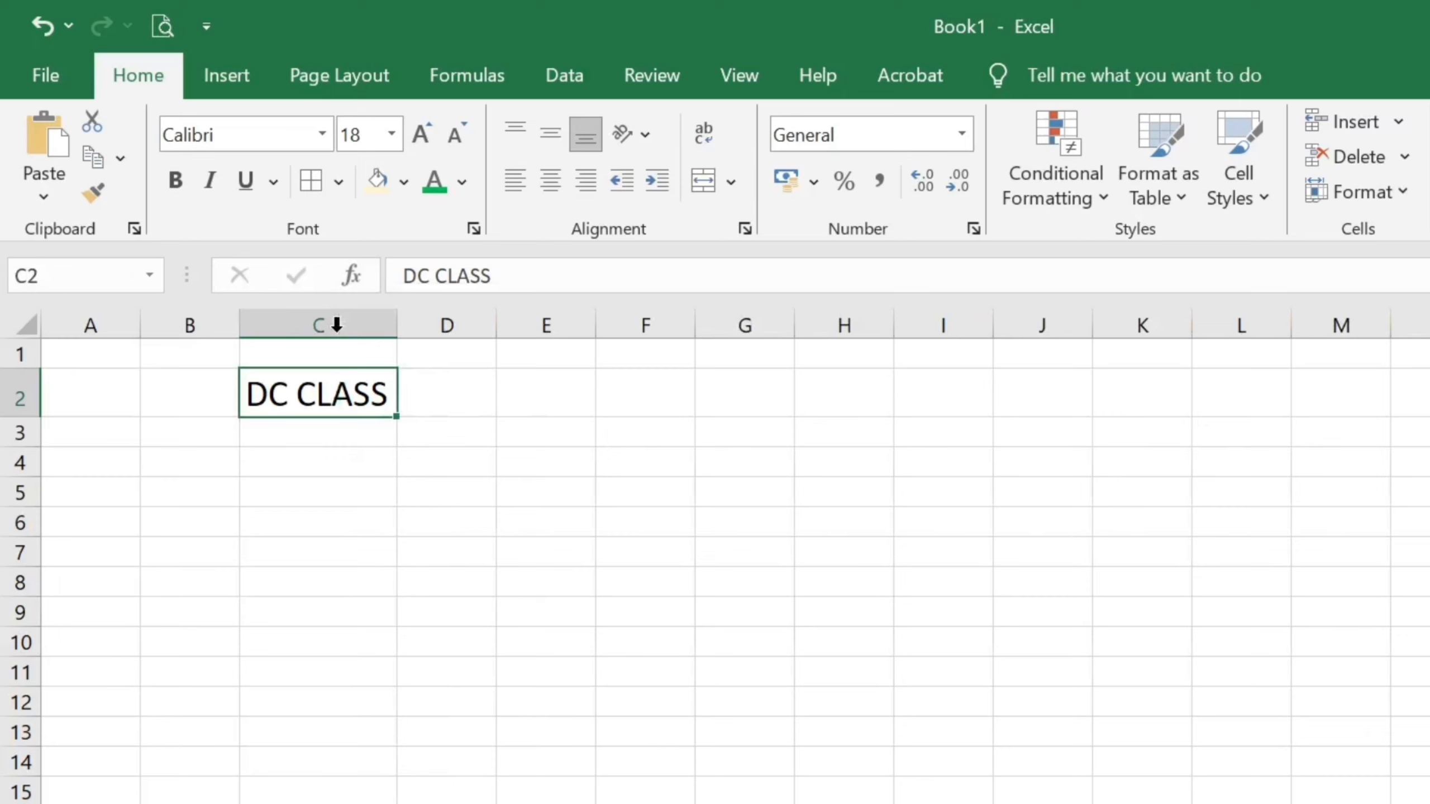
# Step: Set the font size of cell C2 to 24 and autofit column C to the enlarged text
pyautogui.click(391, 135)
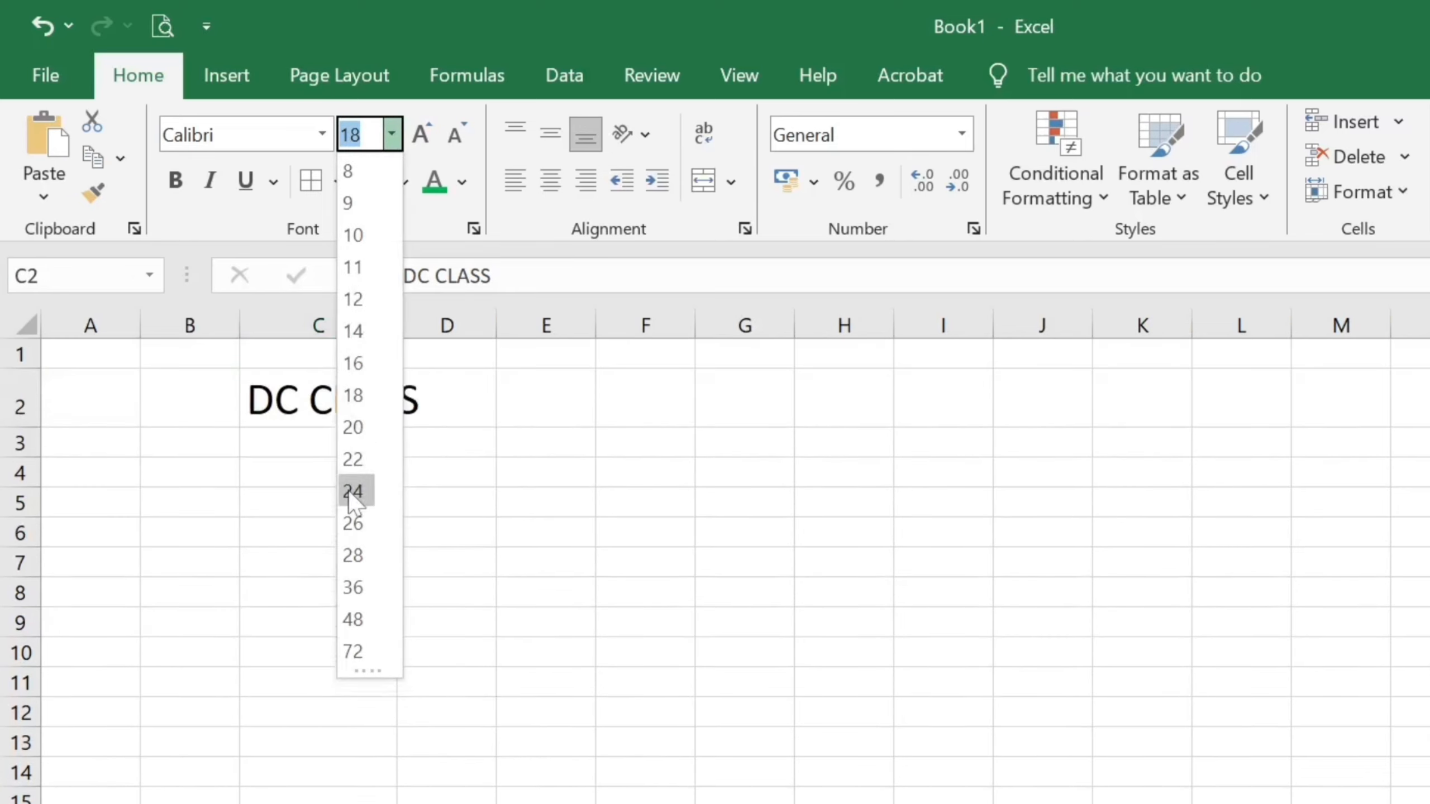
pyautogui.click(353, 478)
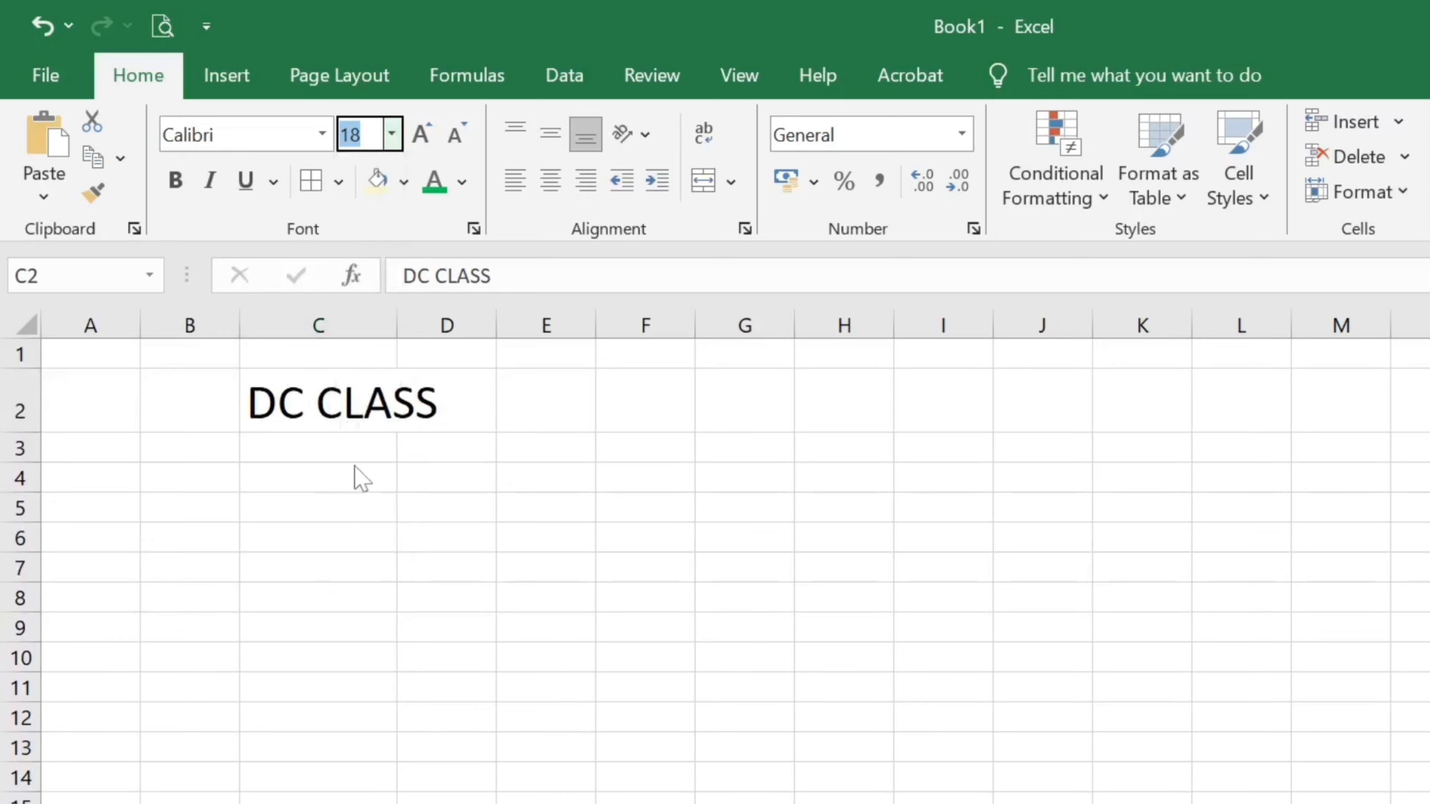
pyautogui.doubleClick(396, 326)
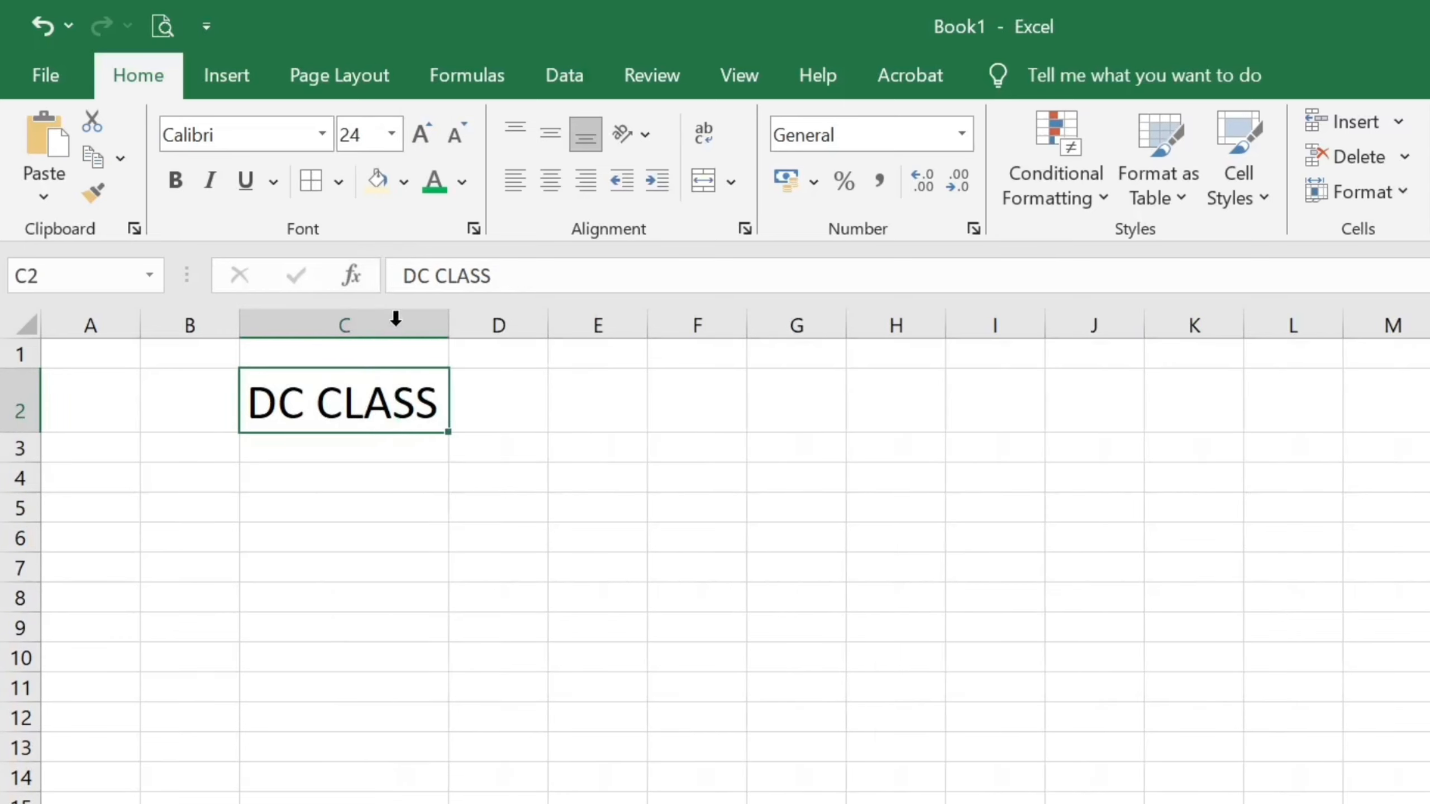
# Step: Change the font of the DC CLASS text to Algerian and autofit column C
pyautogui.click(322, 136)
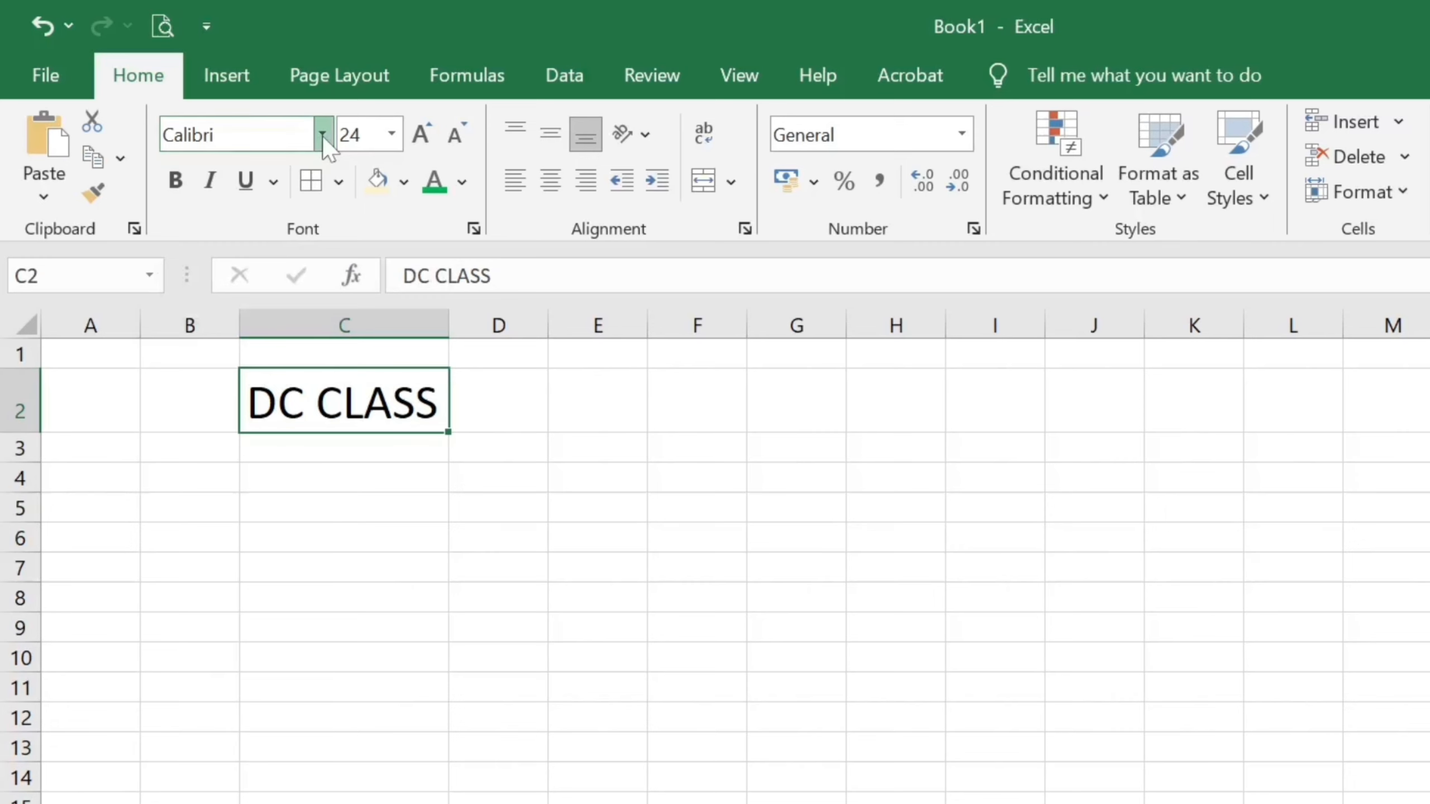
pyautogui.click(323, 136)
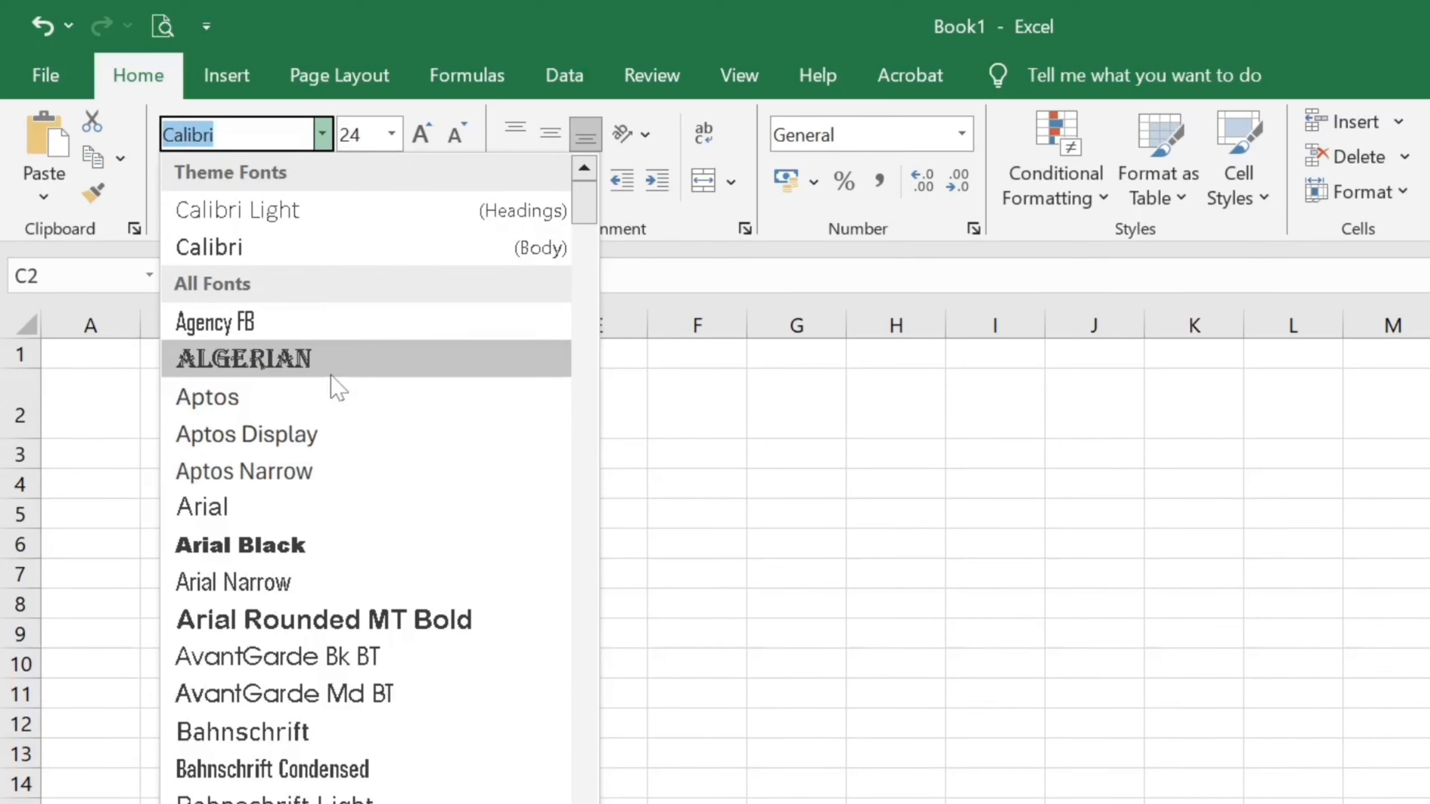
pyautogui.click(460, 358)
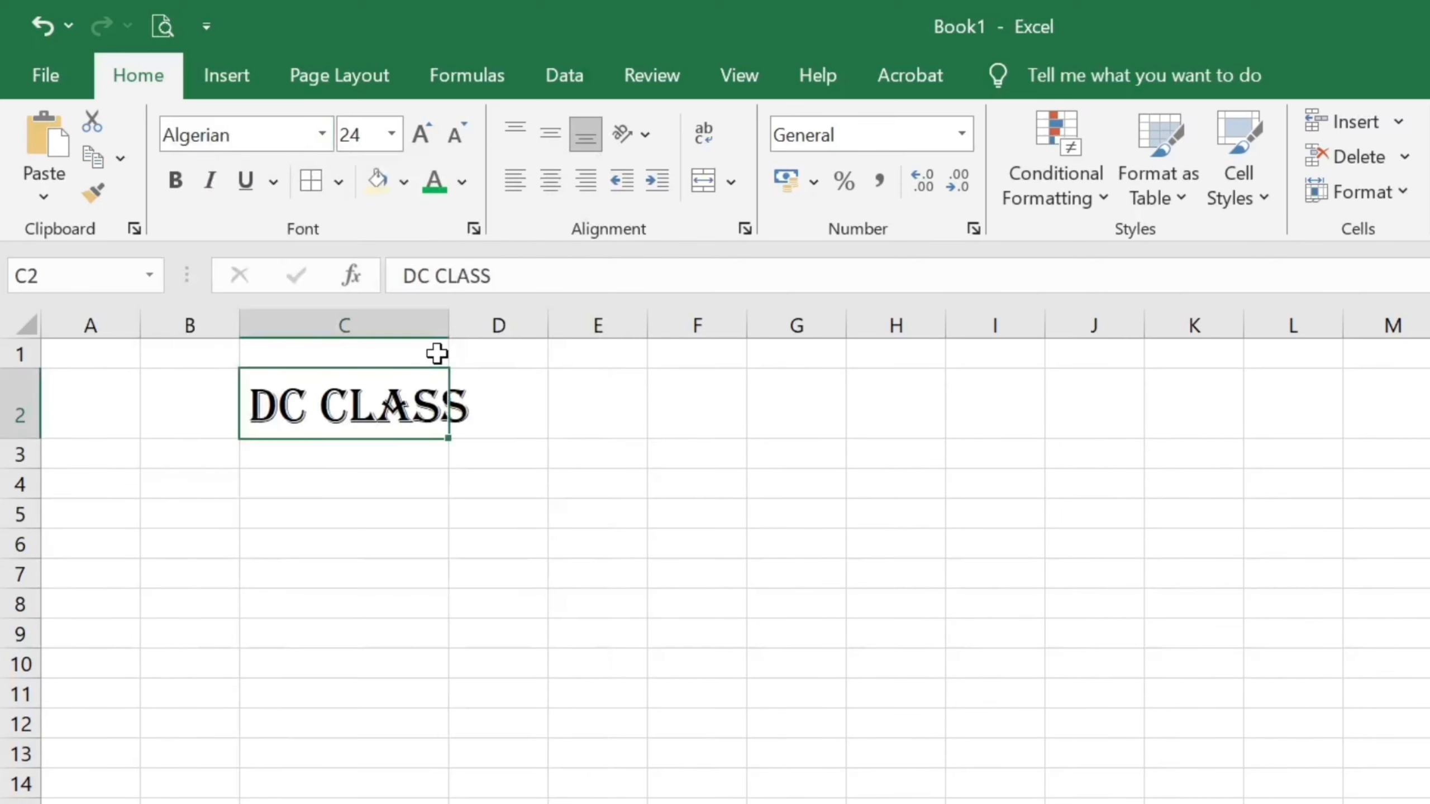
pyautogui.doubleClick(449, 326)
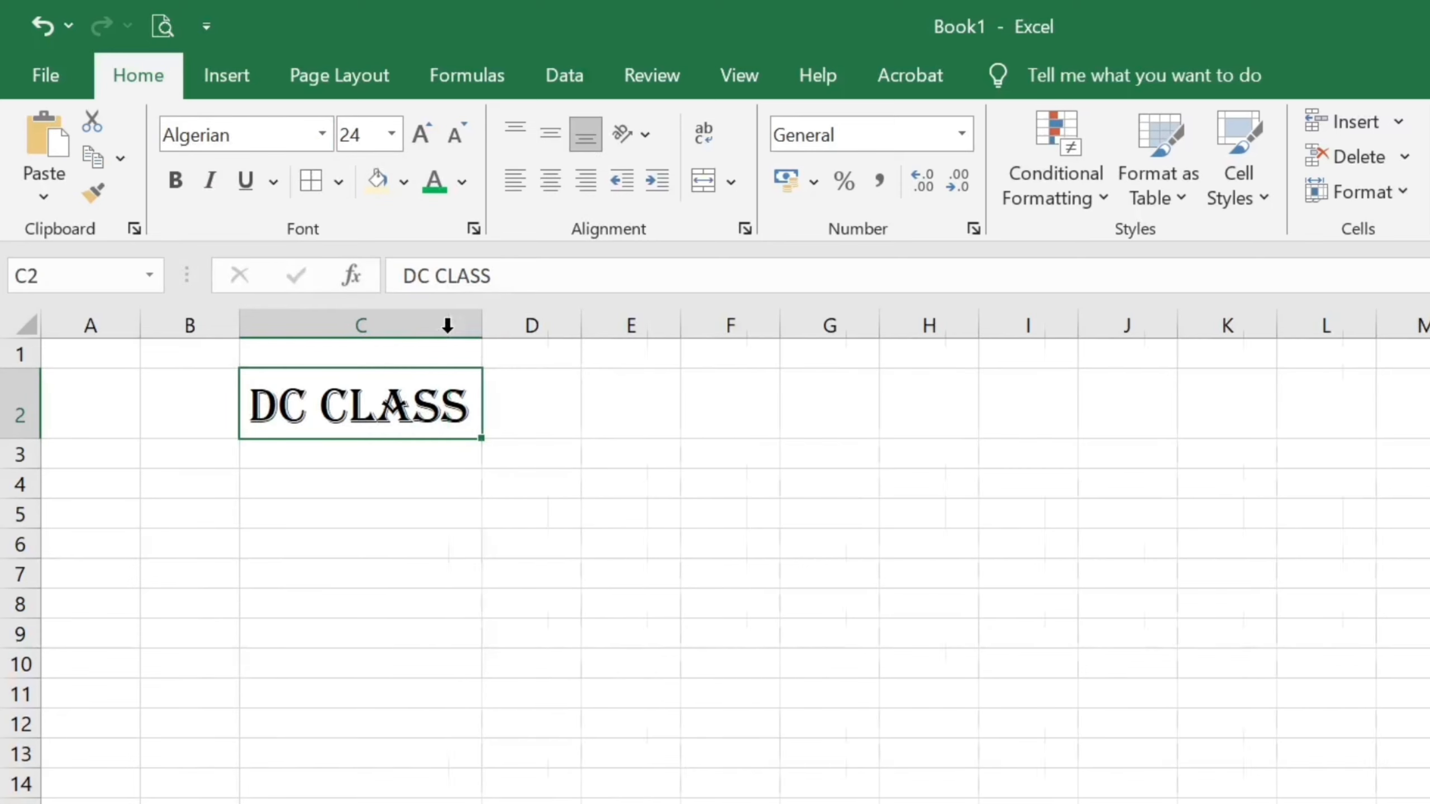
# Step: Make the DC CLASS text bold, italic and underlined, and widen column C slightly to fit it
pyautogui.click(183, 170)
pyautogui.click(213, 181)
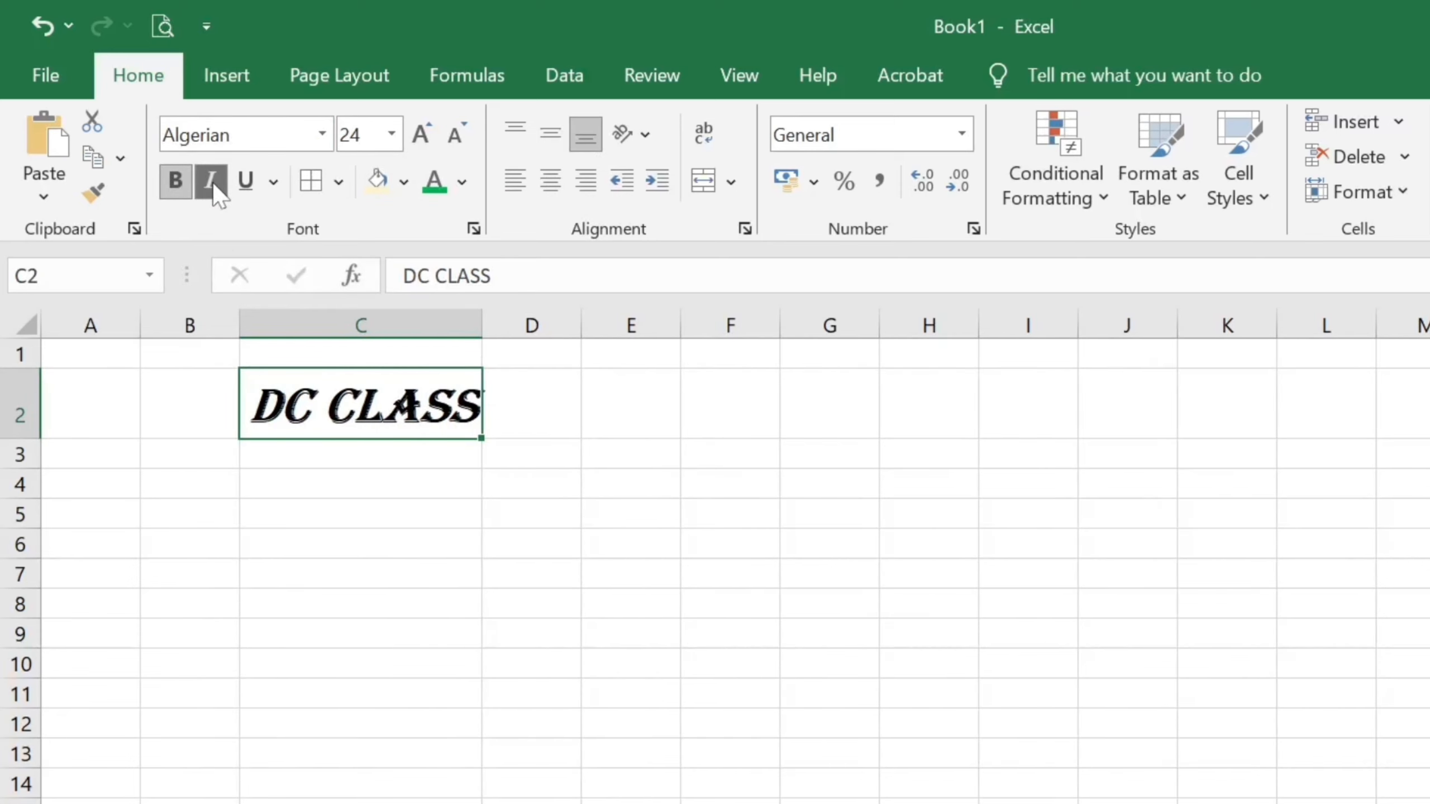
pyautogui.click(247, 181)
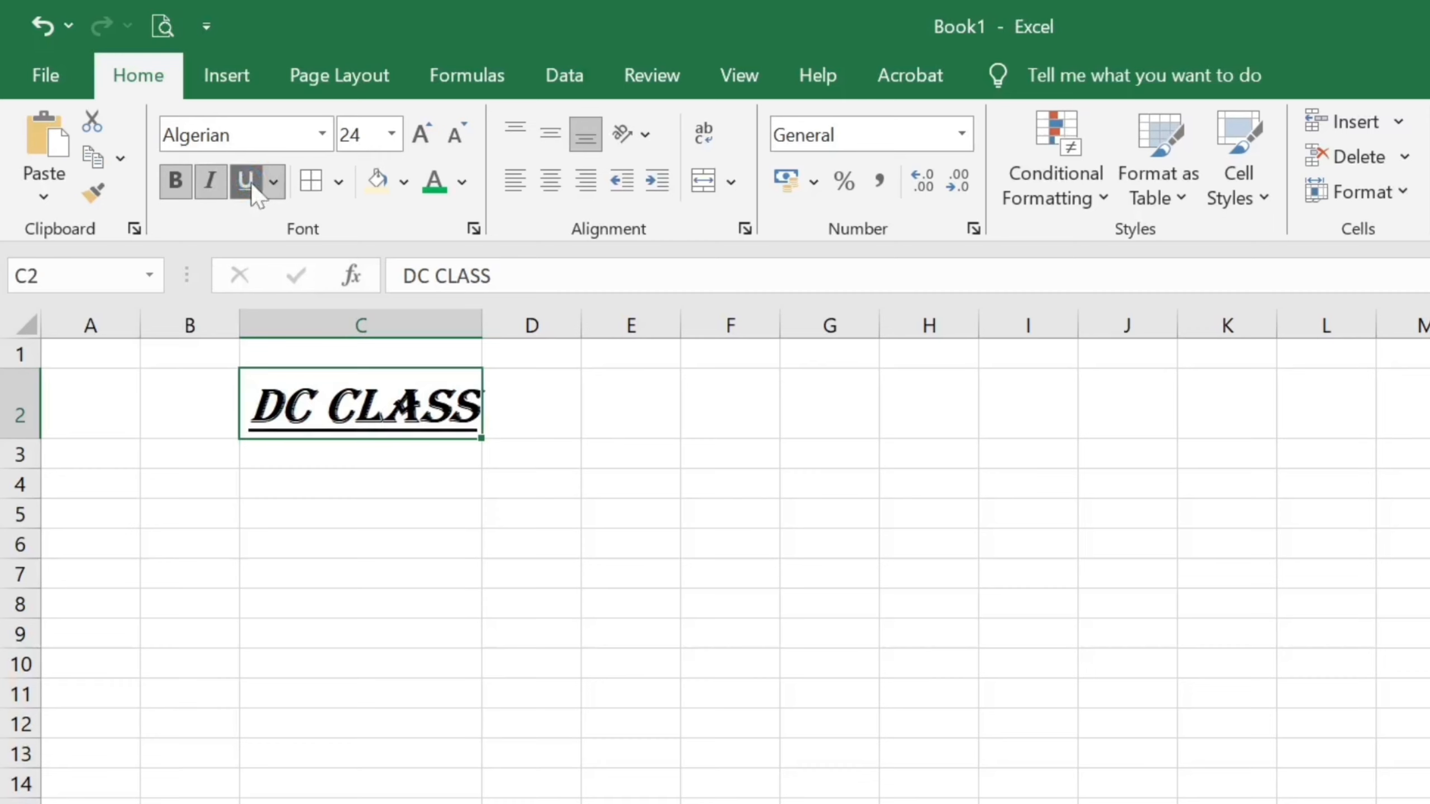
pyautogui.moveTo(483, 328); pyautogui.dragTo(489, 331)
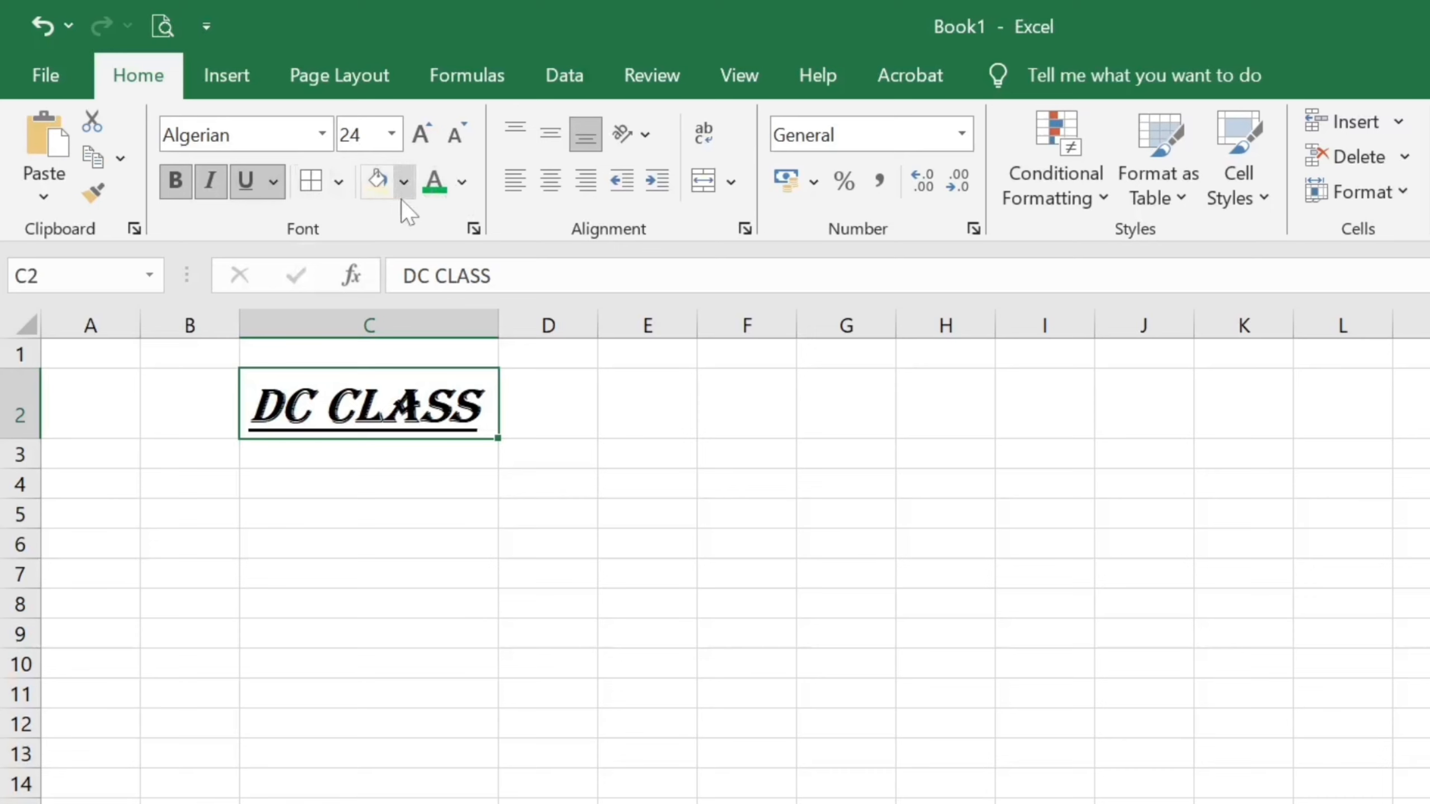
# Step: Fill cell C2 with the lightest gold theme tint and set its text to the lighter blue theme colour
pyautogui.click(405, 183)
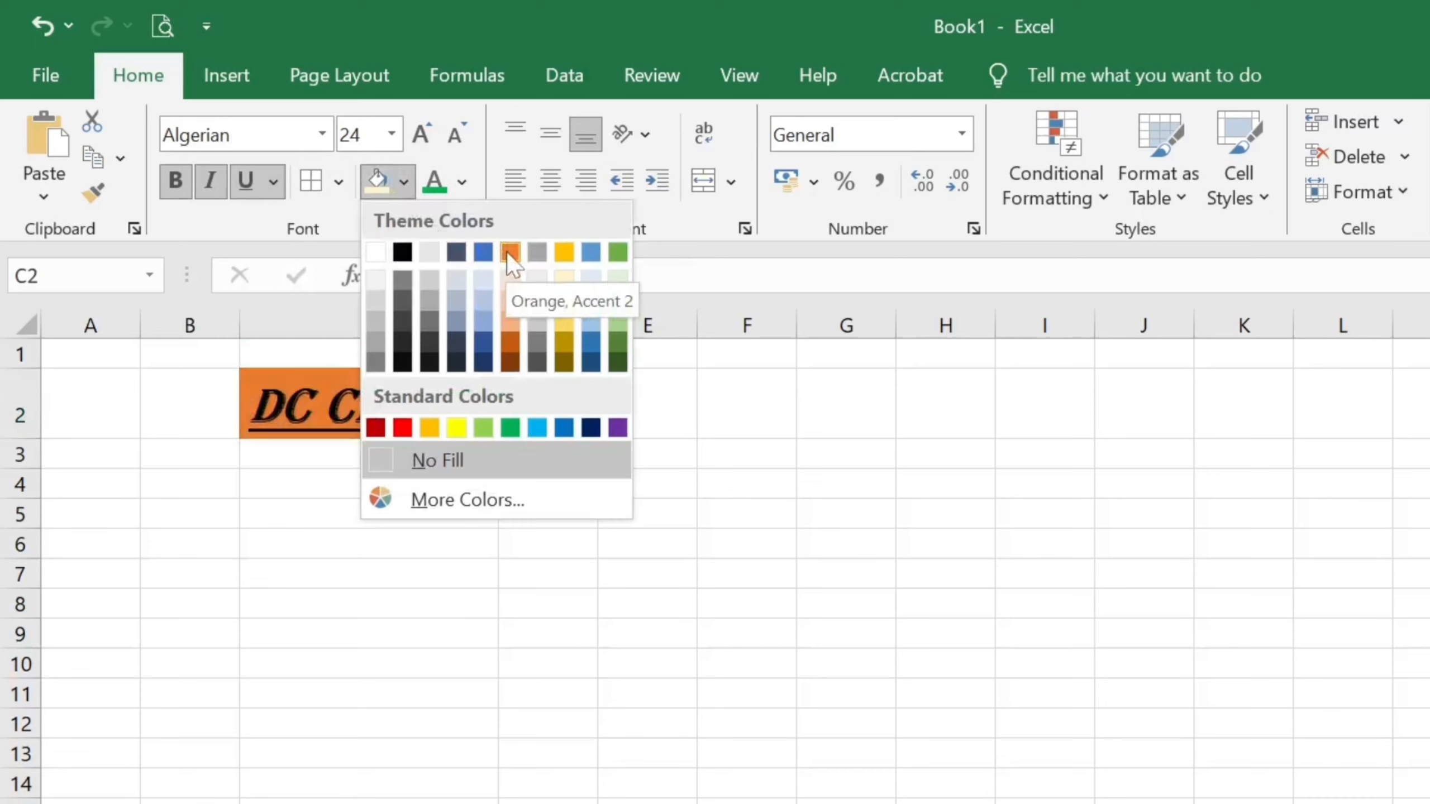
pyautogui.click(563, 278)
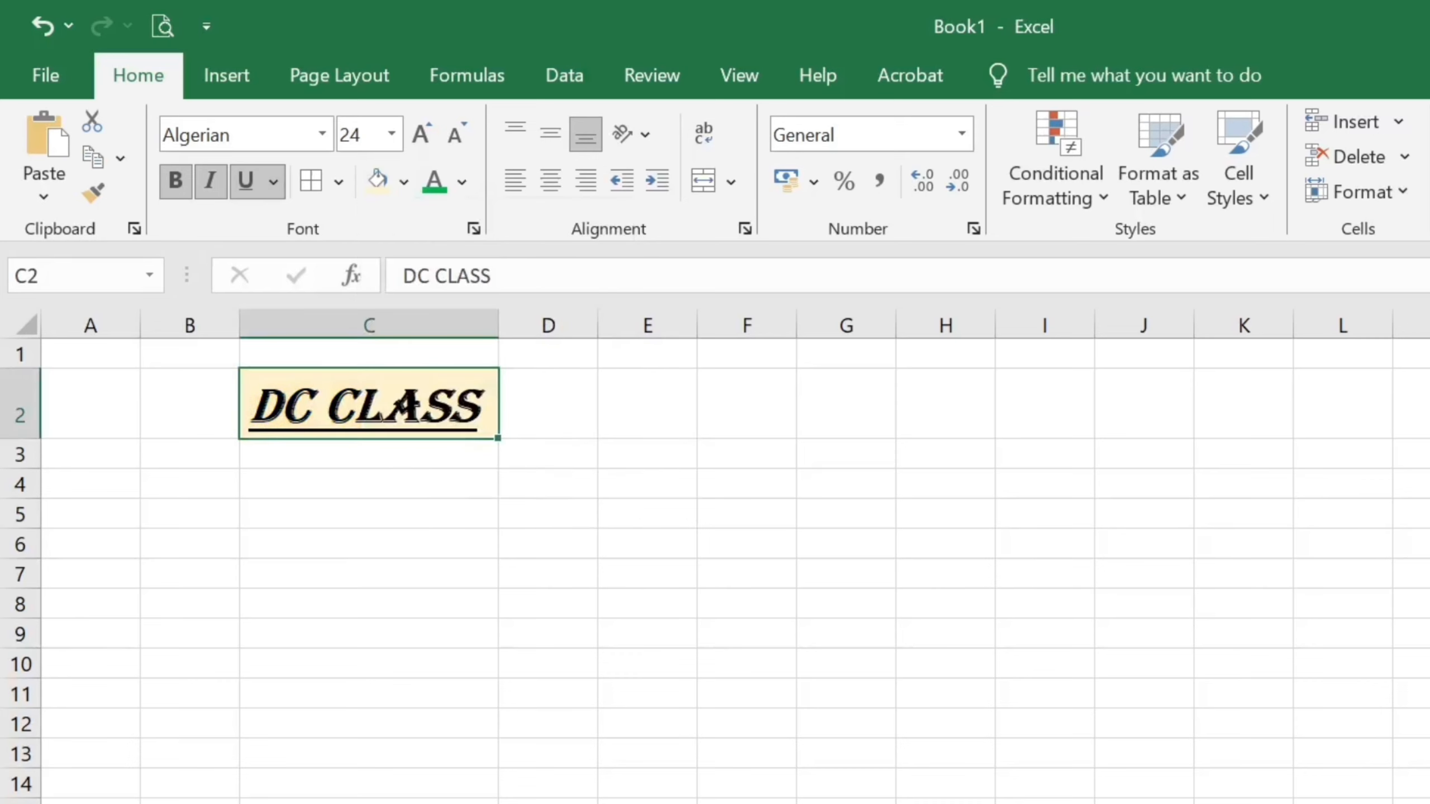
pyautogui.click(462, 183)
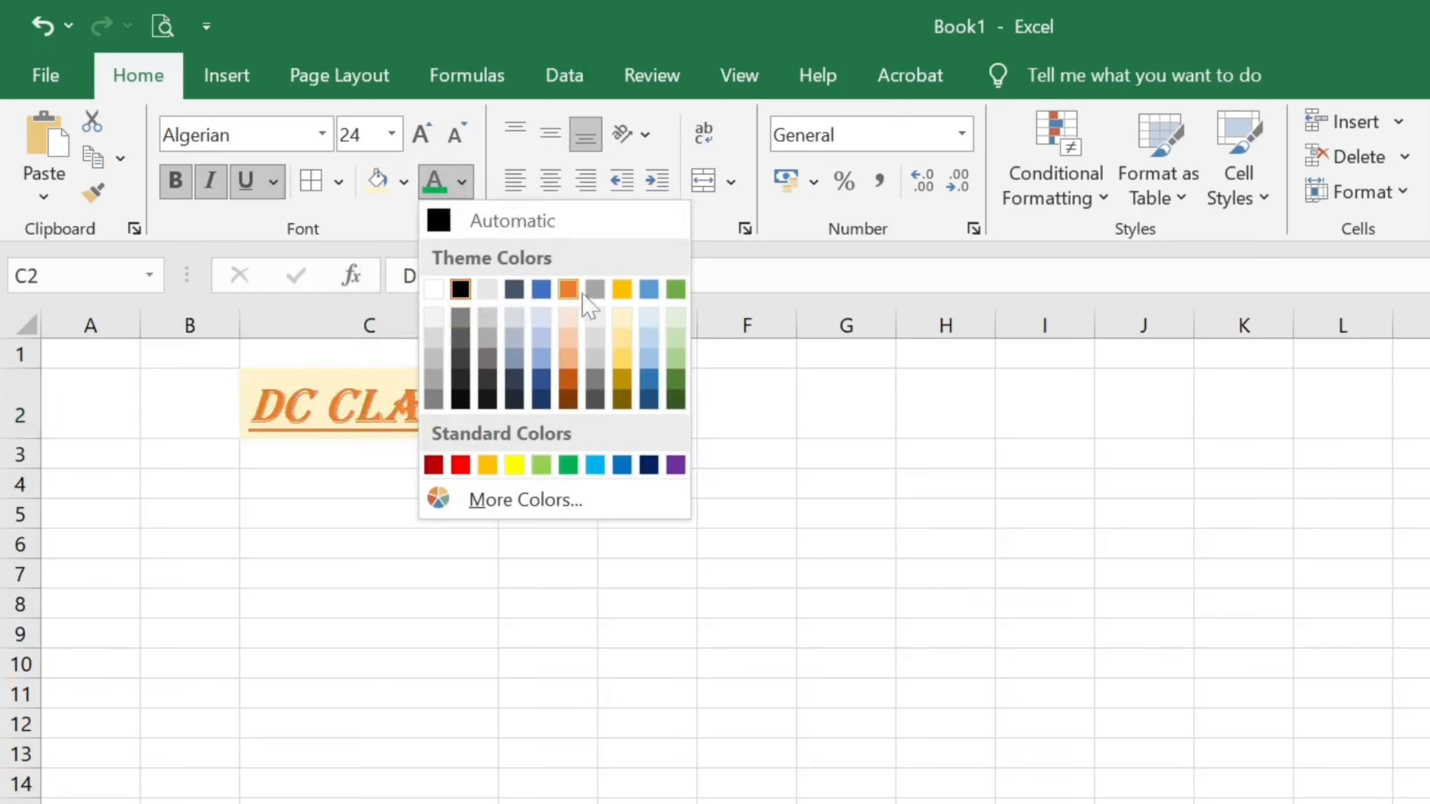
pyautogui.click(648, 289)
pyautogui.click(371, 533)
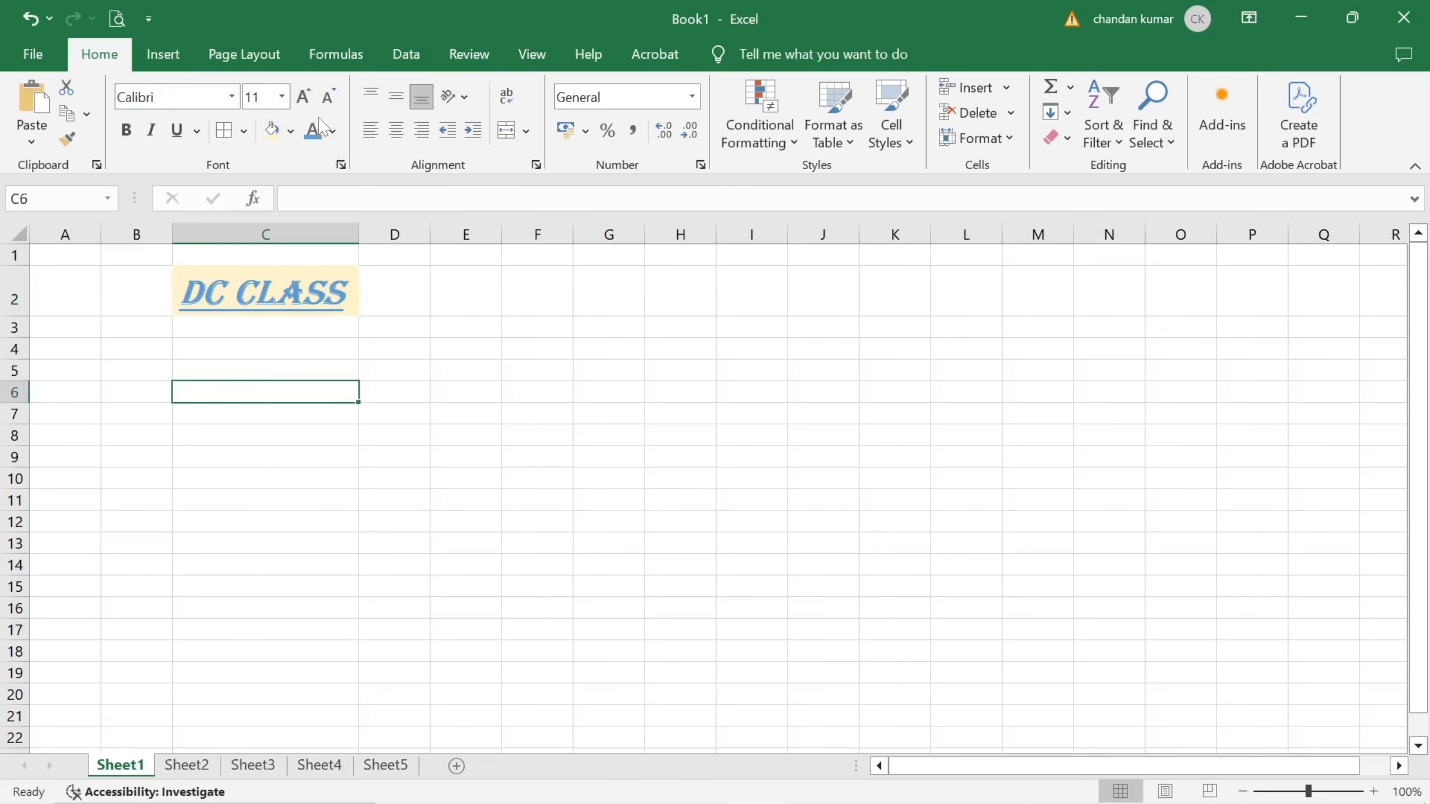
pyautogui.click(243, 135)
pyautogui.click(243, 136)
pyautogui.click(243, 136)
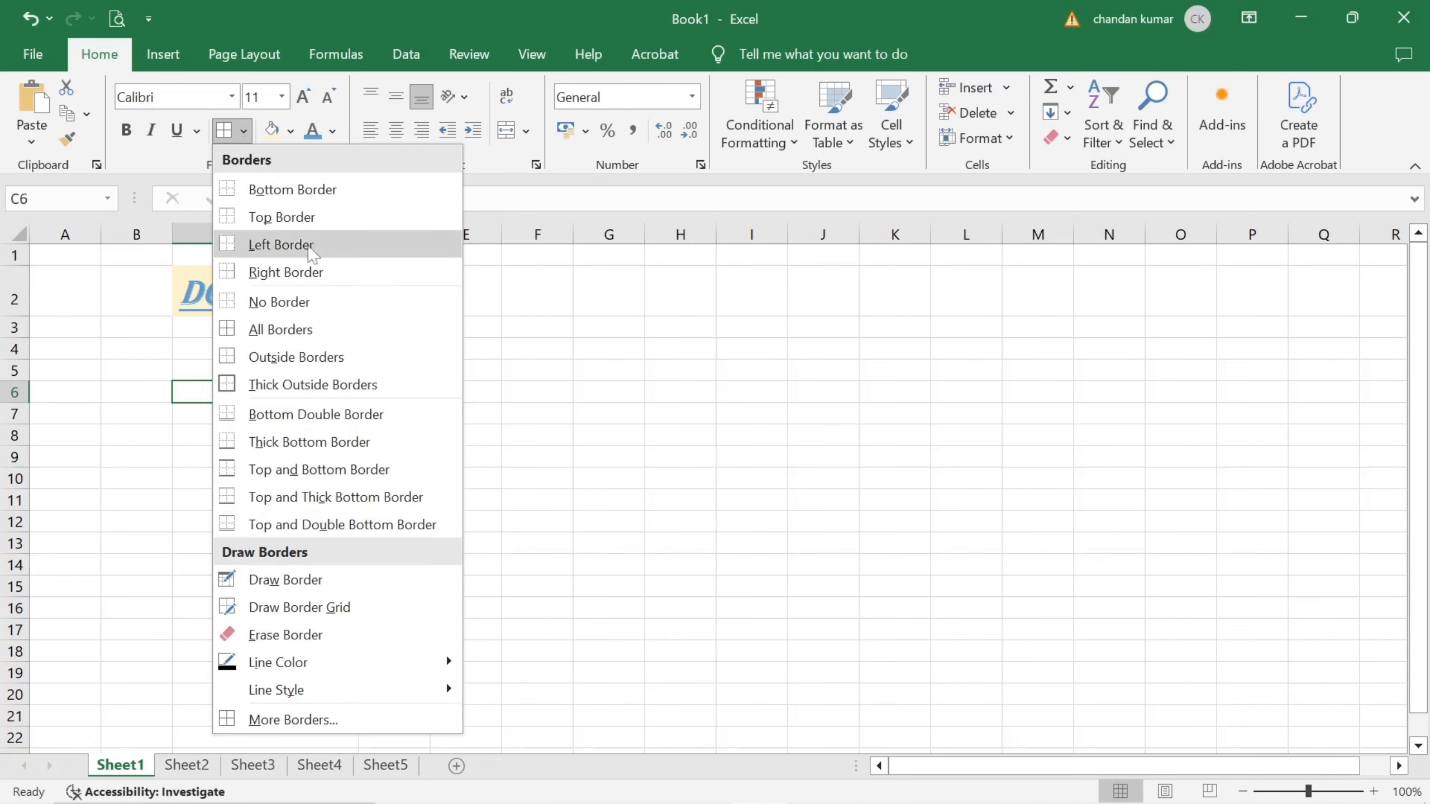
pyautogui.click(141, 397)
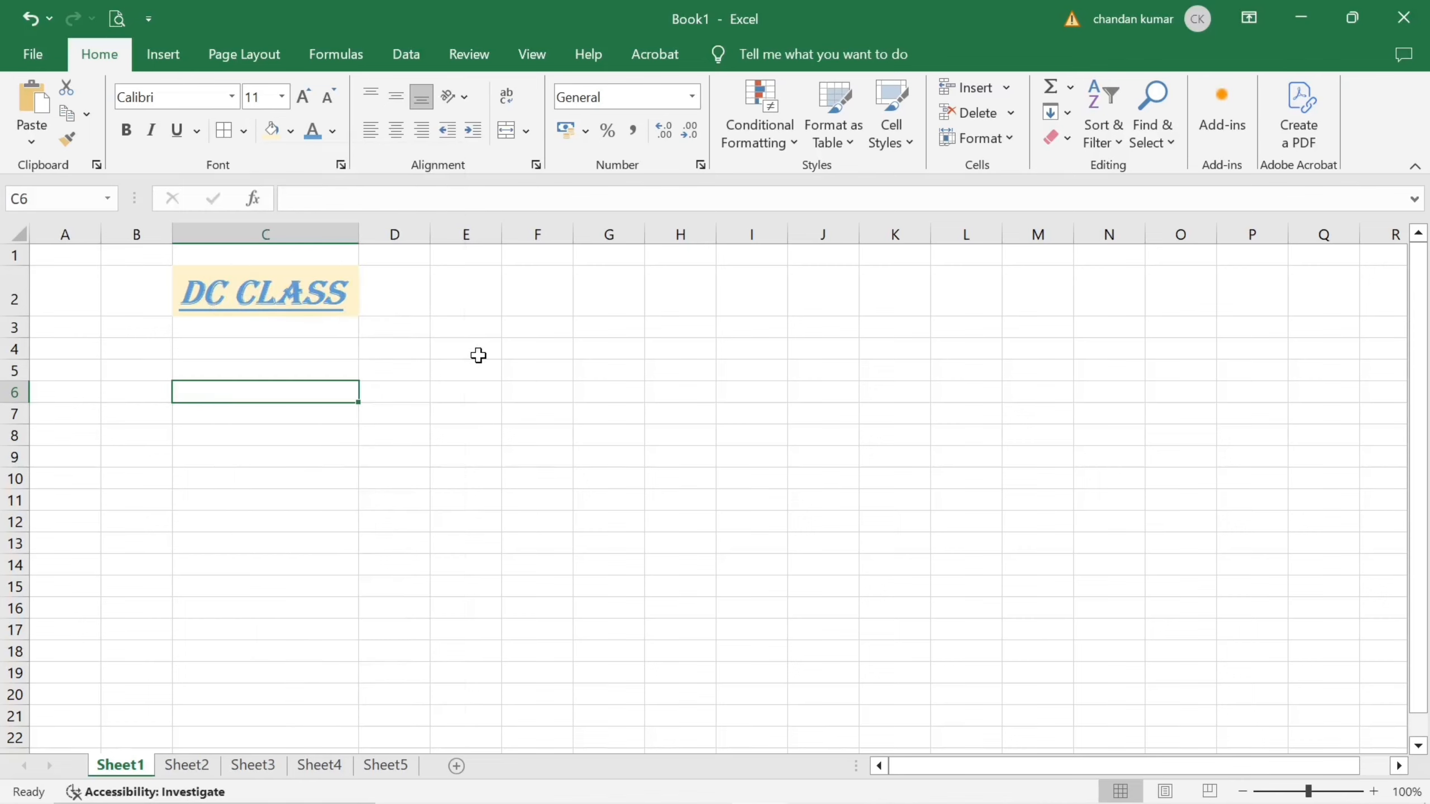
# Step: Apply All Borders to the cell range E4:H13
pyautogui.moveTo(468, 351)
pyautogui.mouseDown()
pyautogui.moveTo(677, 524)
pyautogui.moveTo(469, 351)
pyautogui.moveTo(649, 483)
pyautogui.moveTo(710, 540)
pyautogui.moveTo(594, 469)
pyautogui.moveTo(702, 553)
pyautogui.mouseUp()
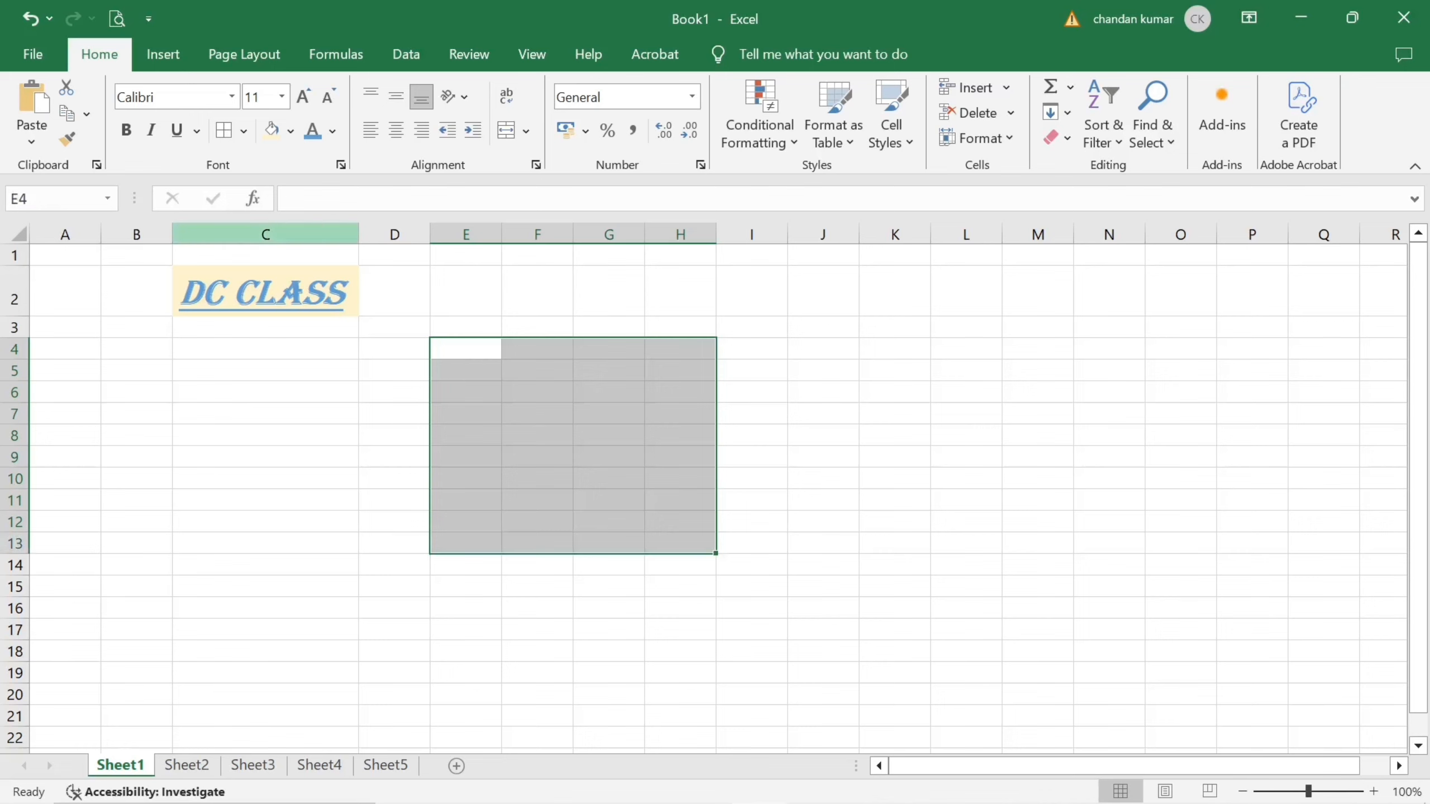
pyautogui.click(244, 132)
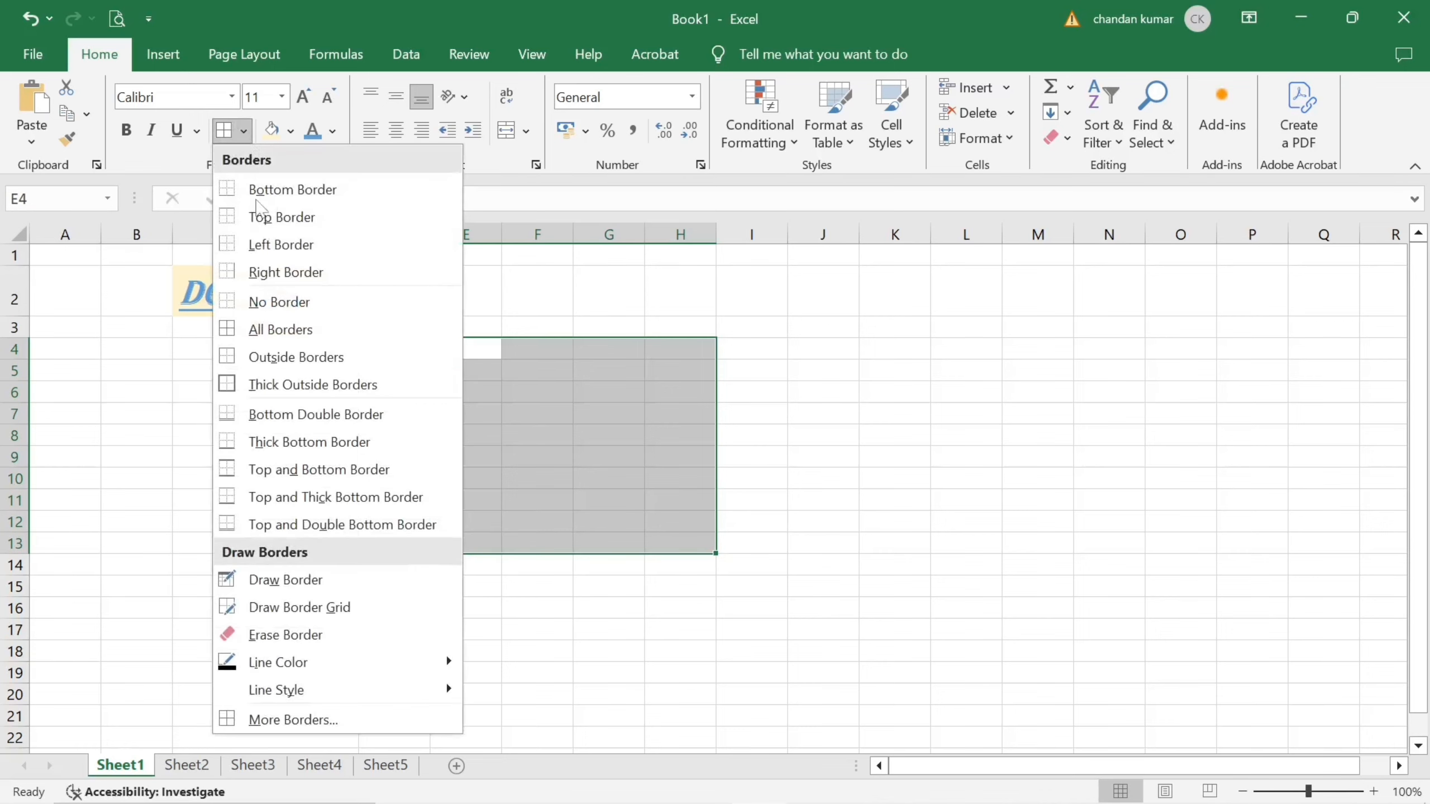
pyautogui.click(276, 332)
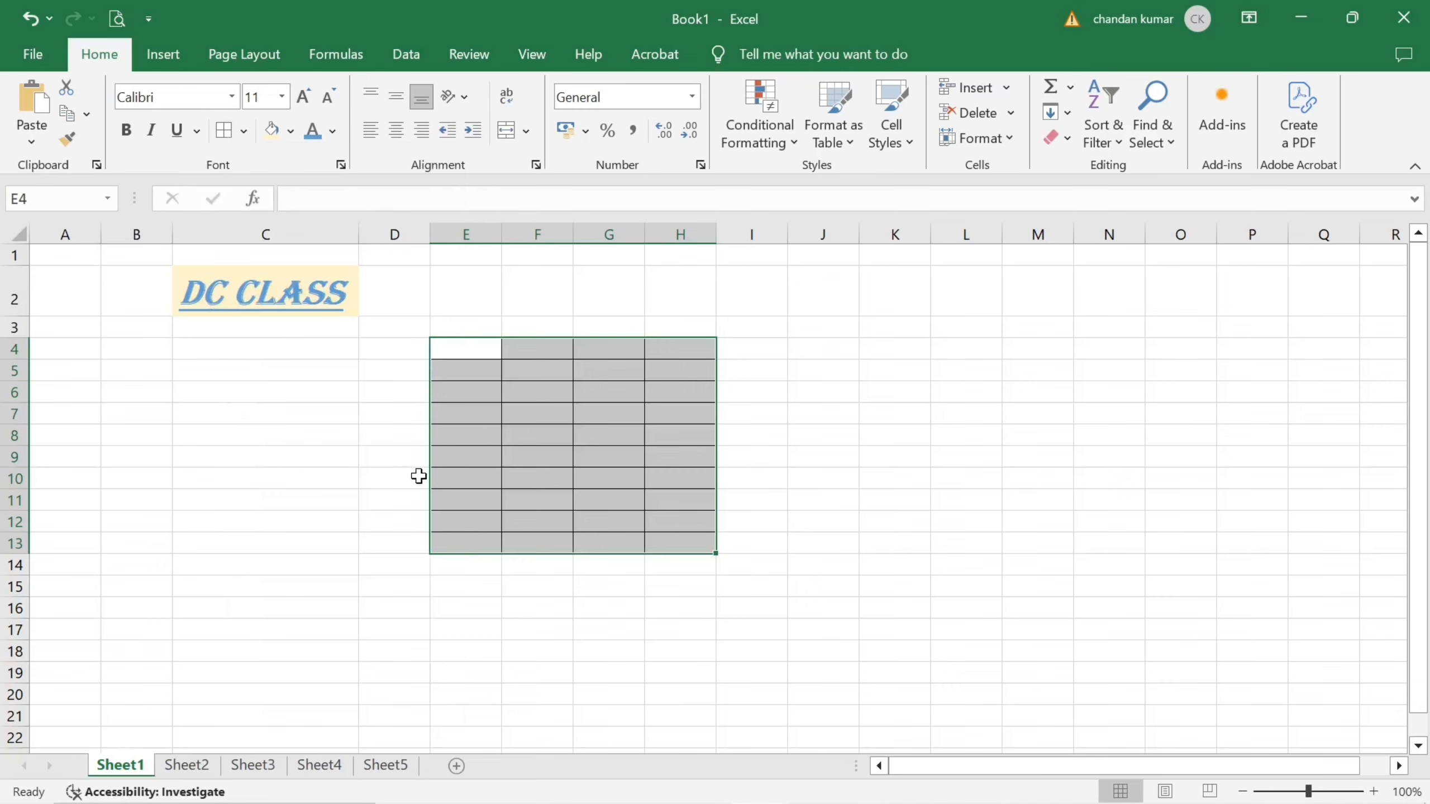
pyautogui.click(469, 469)
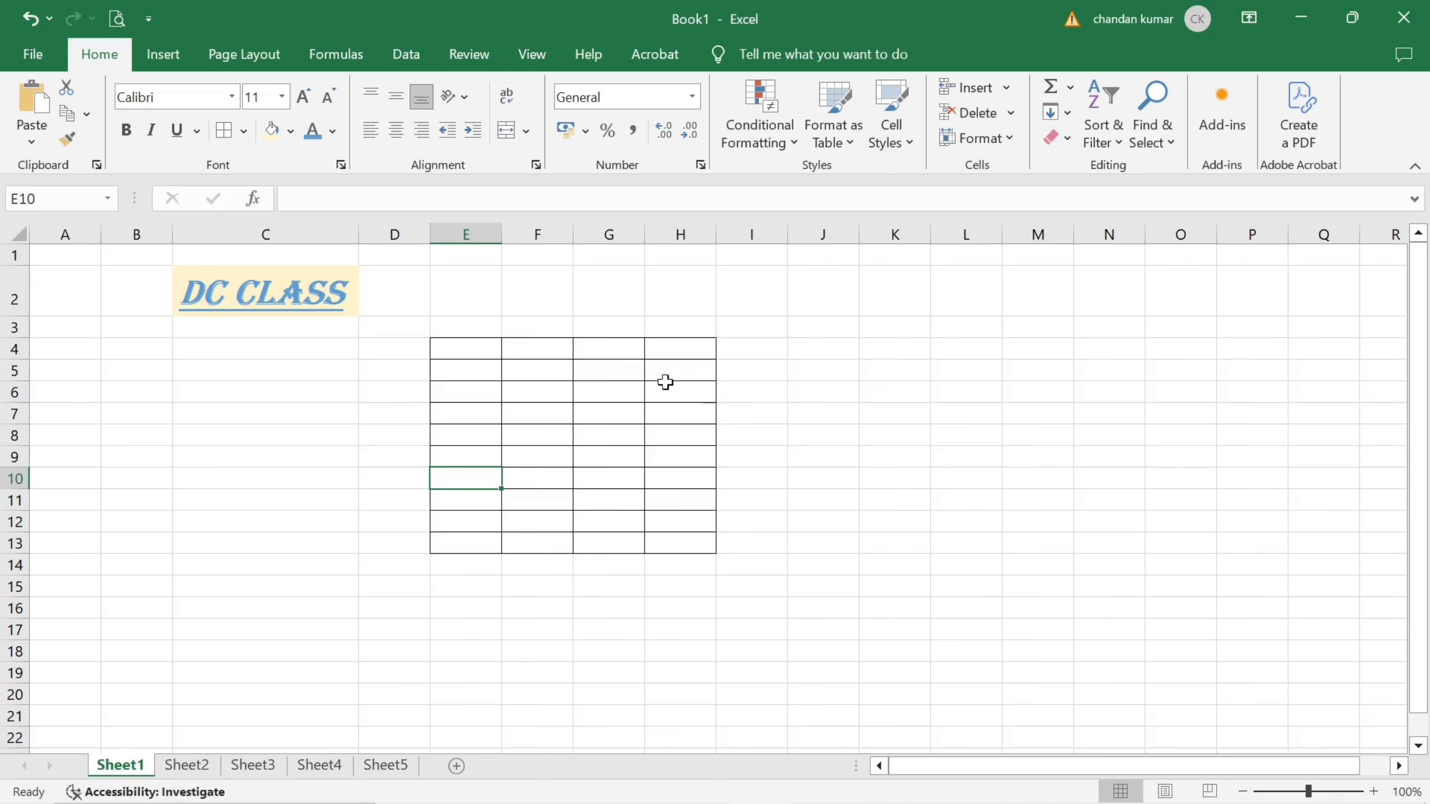
pyautogui.click(476, 351)
pyautogui.click(517, 371)
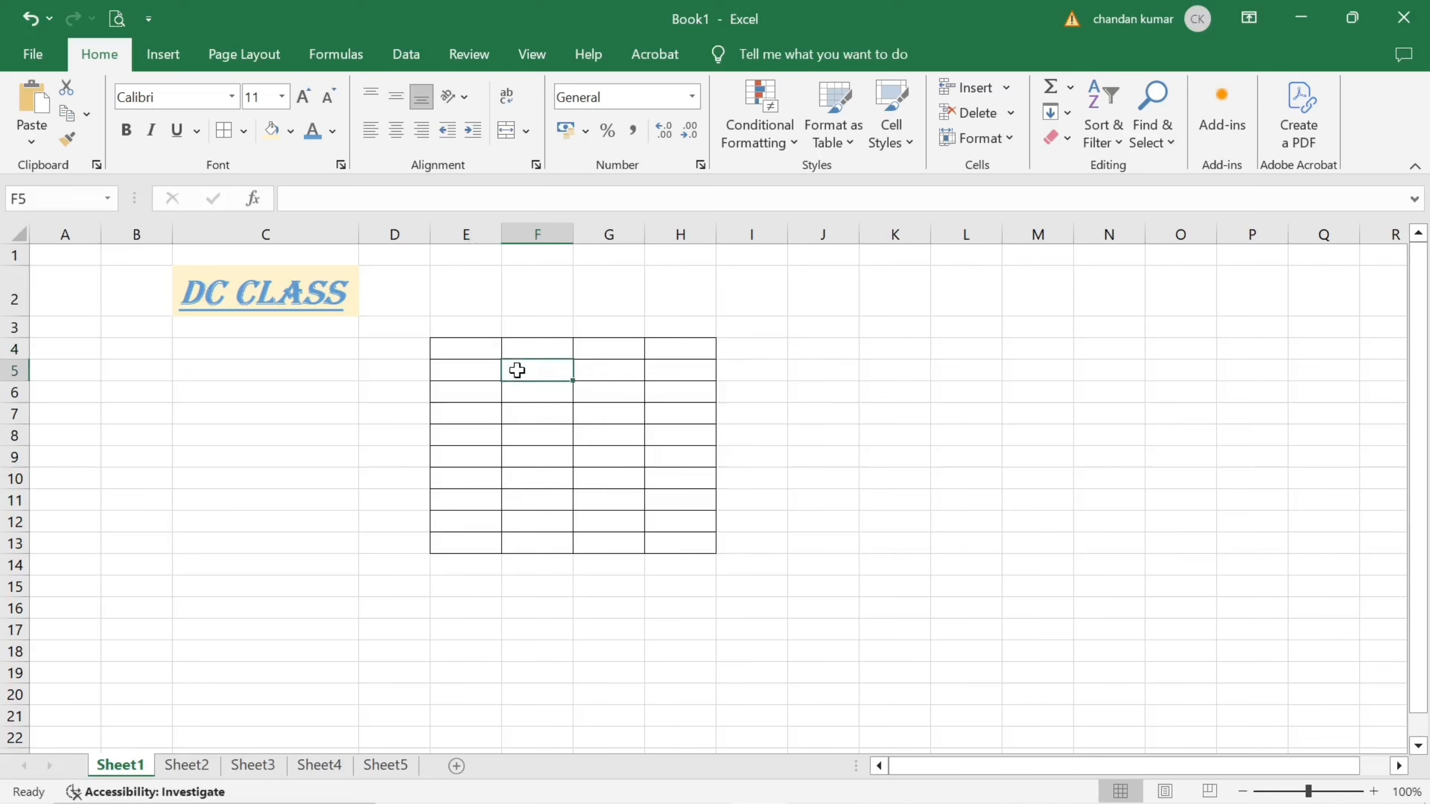
# Step: Remove the borders from the table's first row, cells E4:H4, with No Border
pyautogui.moveTo(478, 350); pyautogui.dragTo(673, 352)
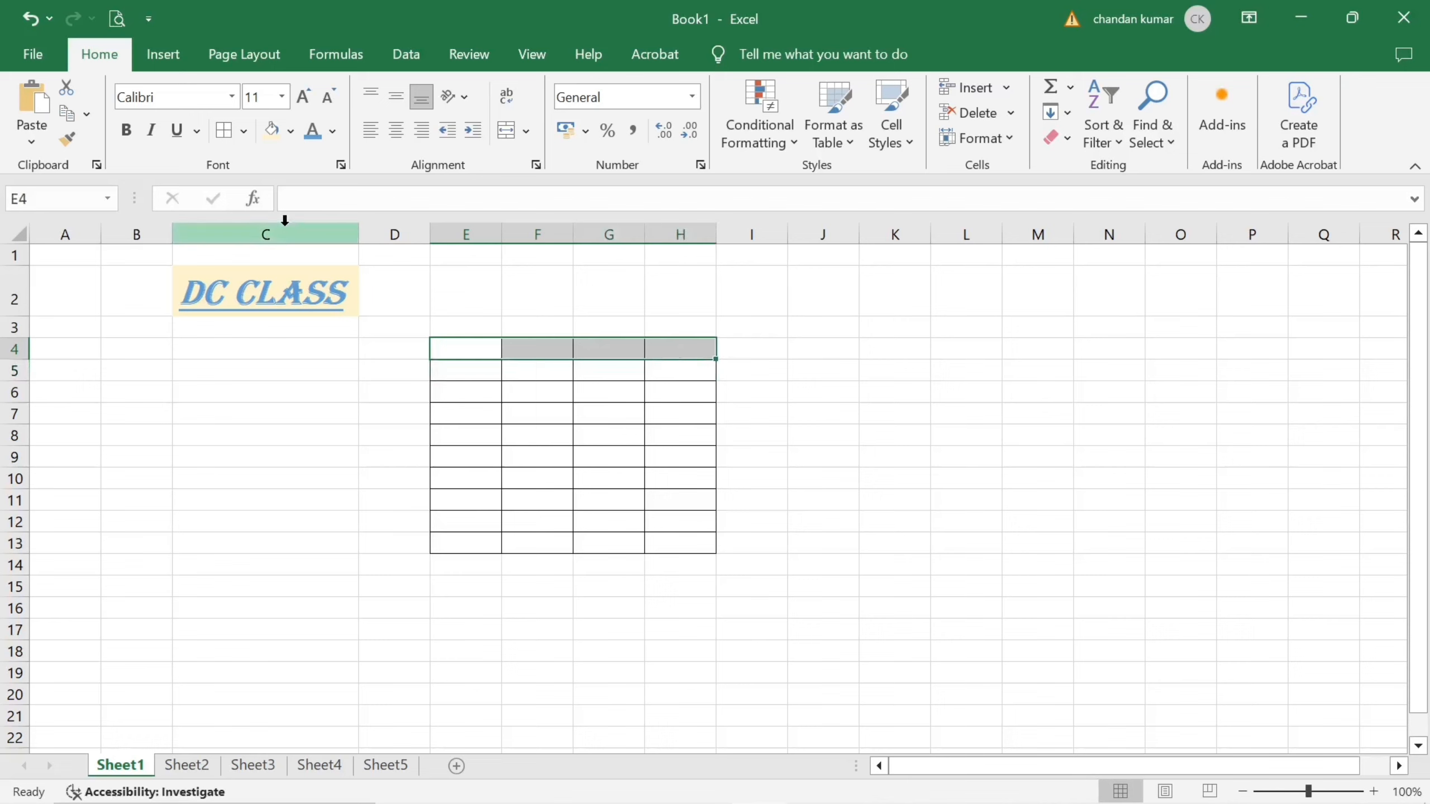
pyautogui.click(244, 131)
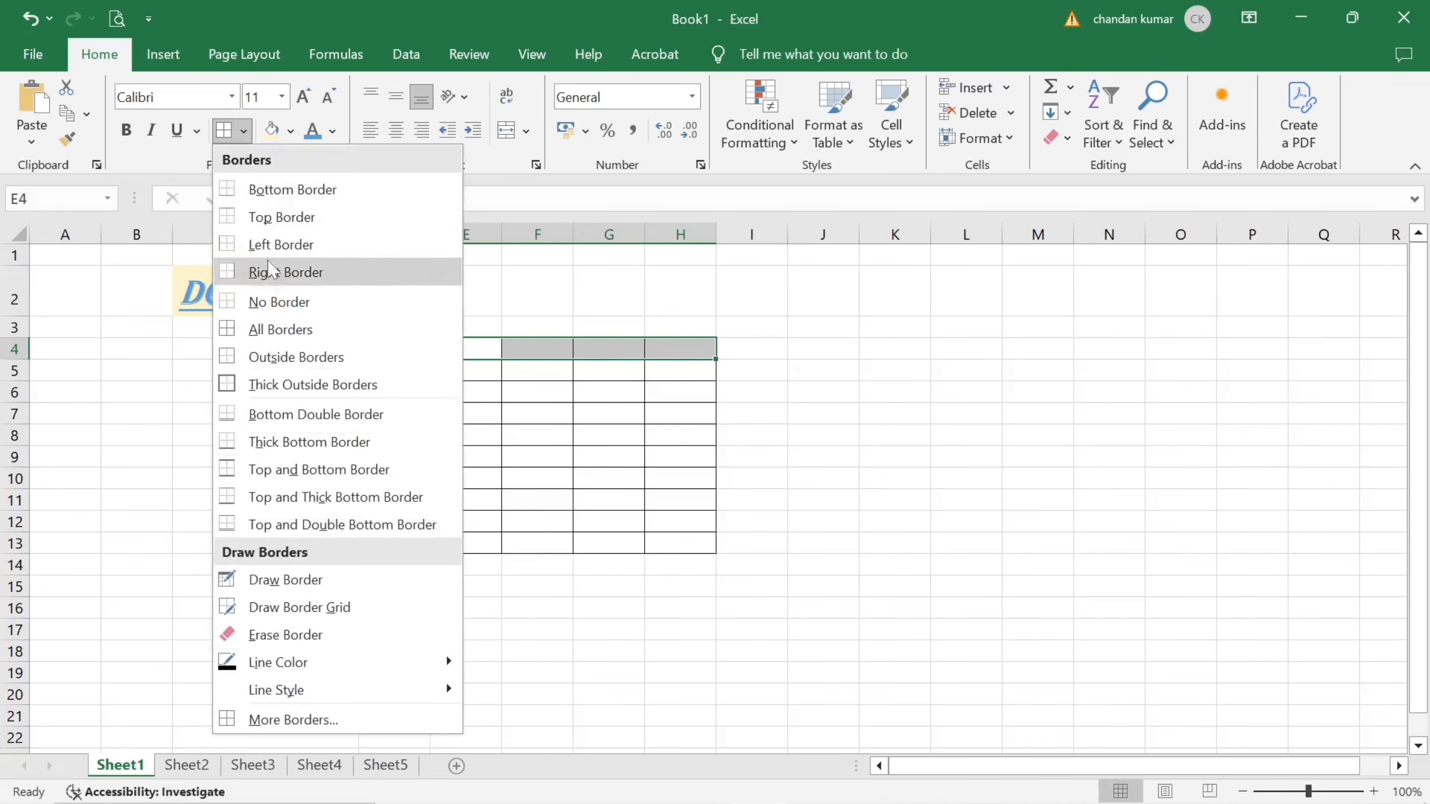
pyautogui.click(271, 301)
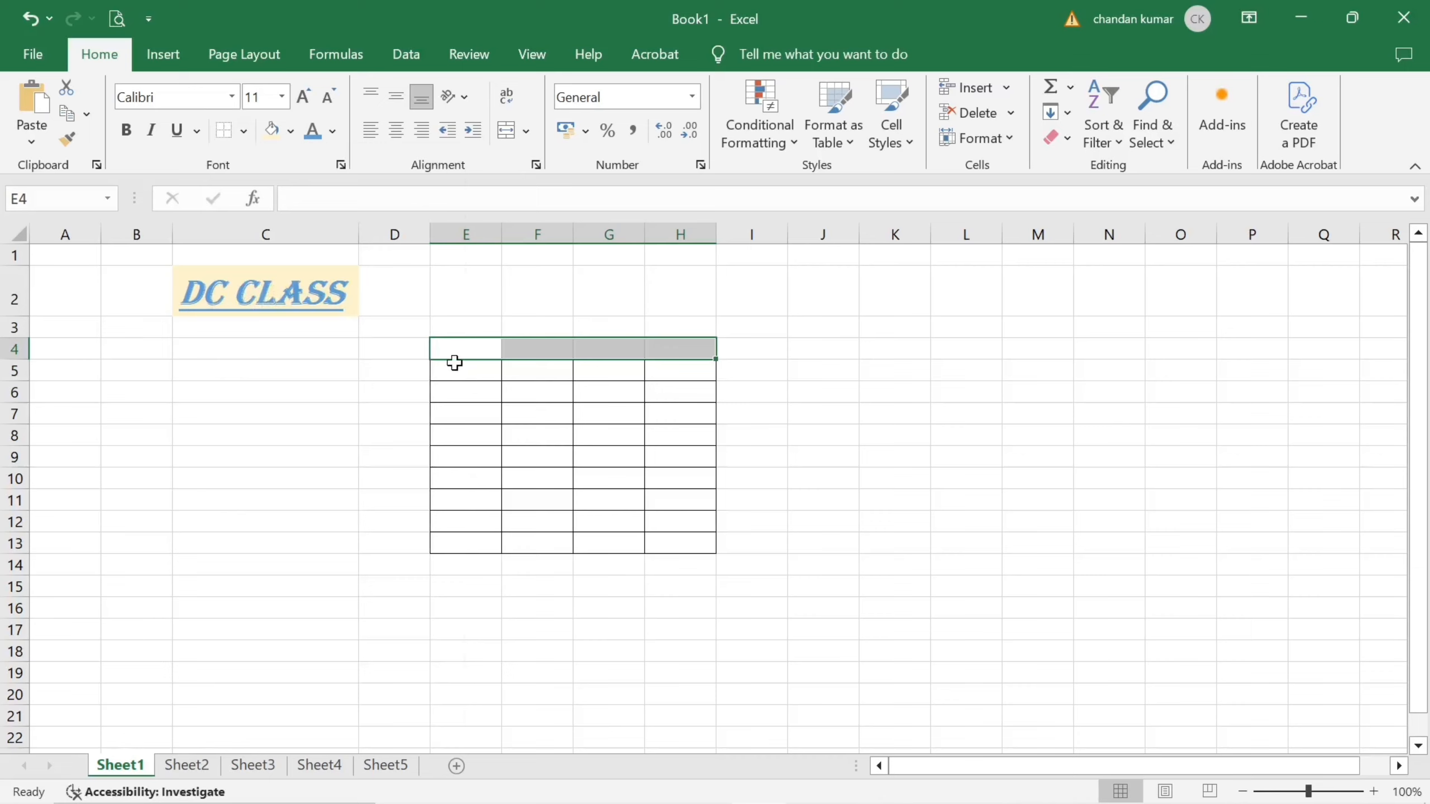
pyautogui.click(496, 388)
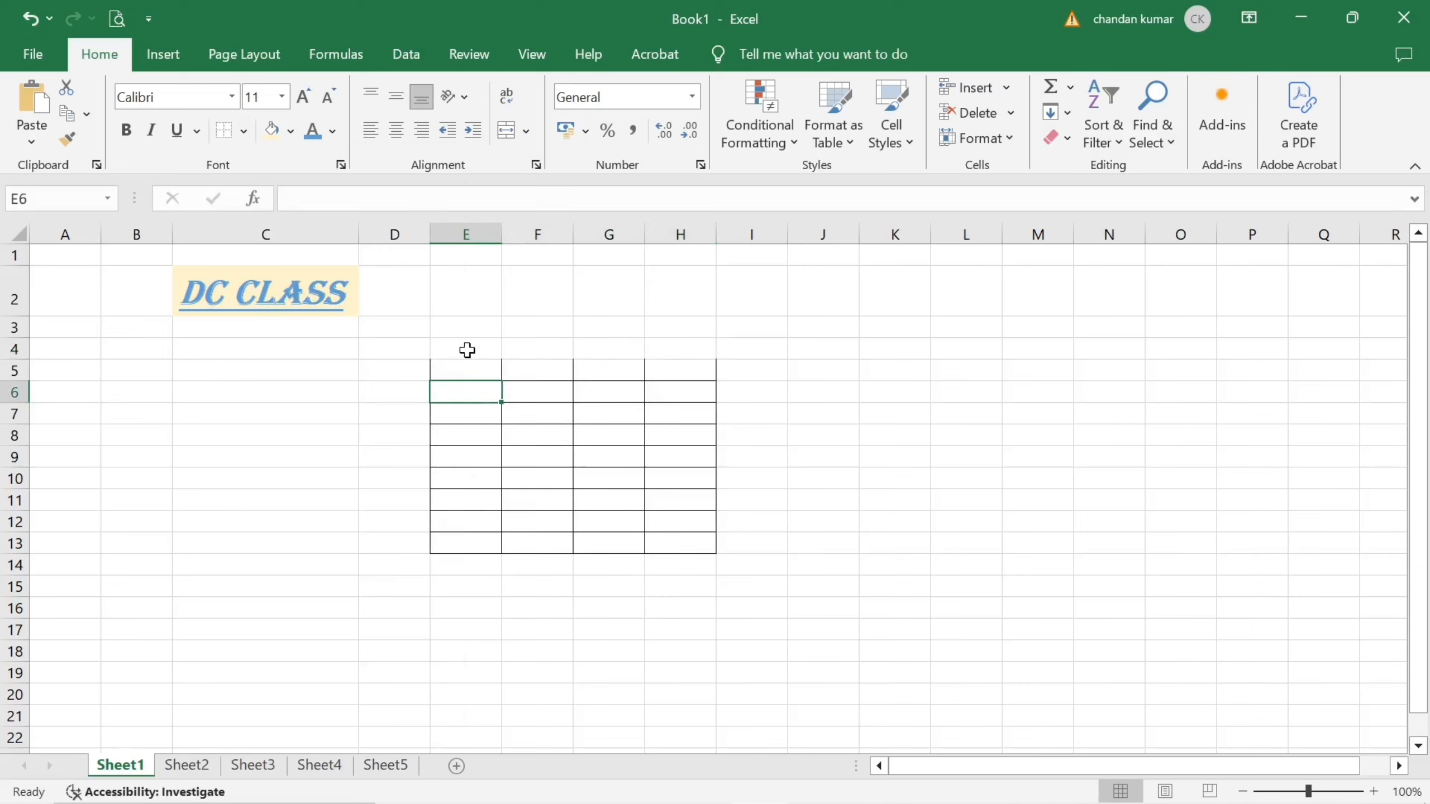
# Step: Apply Outside Borders to the table's first row, cells E4:H4
pyautogui.moveTo(468, 350); pyautogui.dragTo(673, 359)
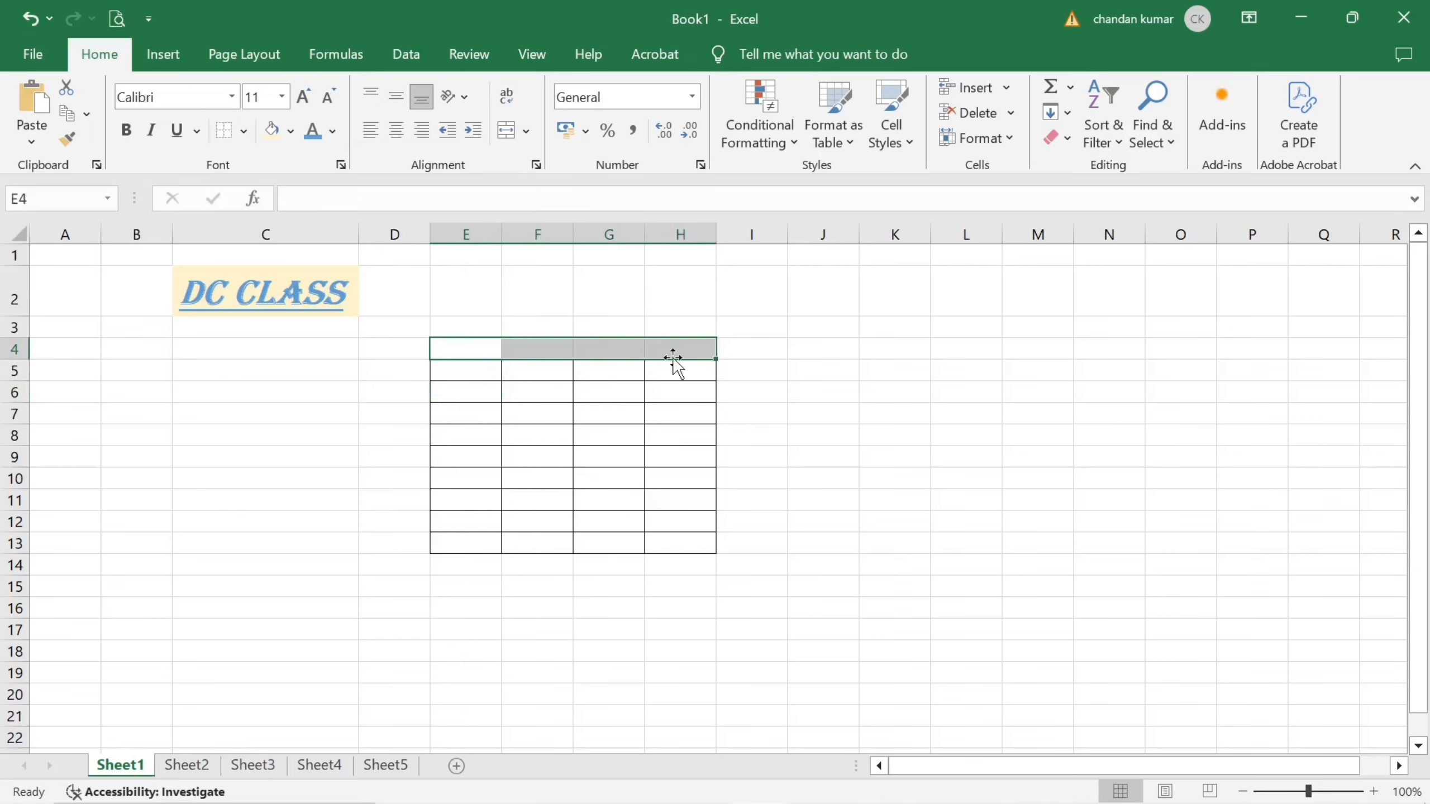
pyautogui.click(243, 131)
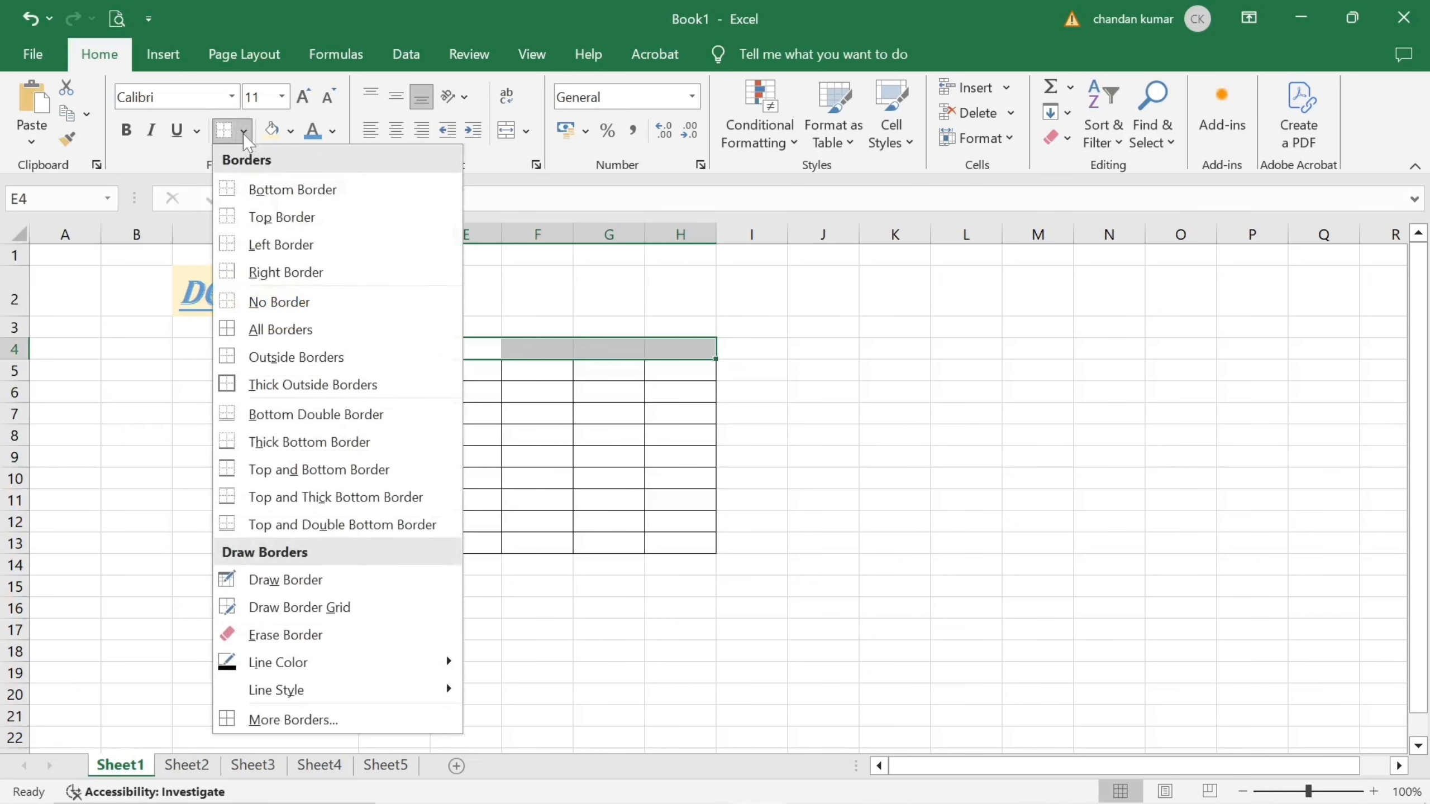
pyautogui.click(270, 360)
pyautogui.click(509, 420)
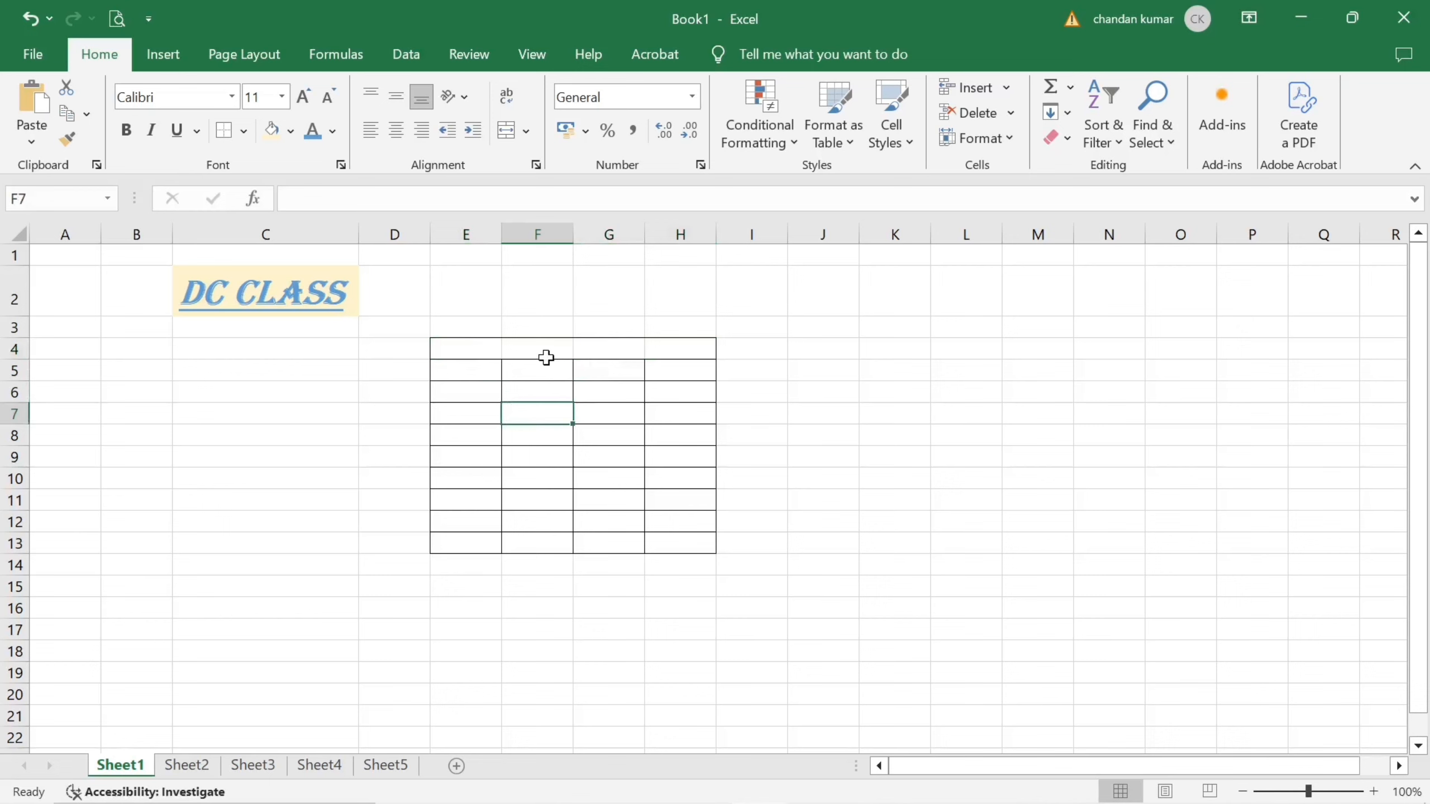
pyautogui.click(243, 130)
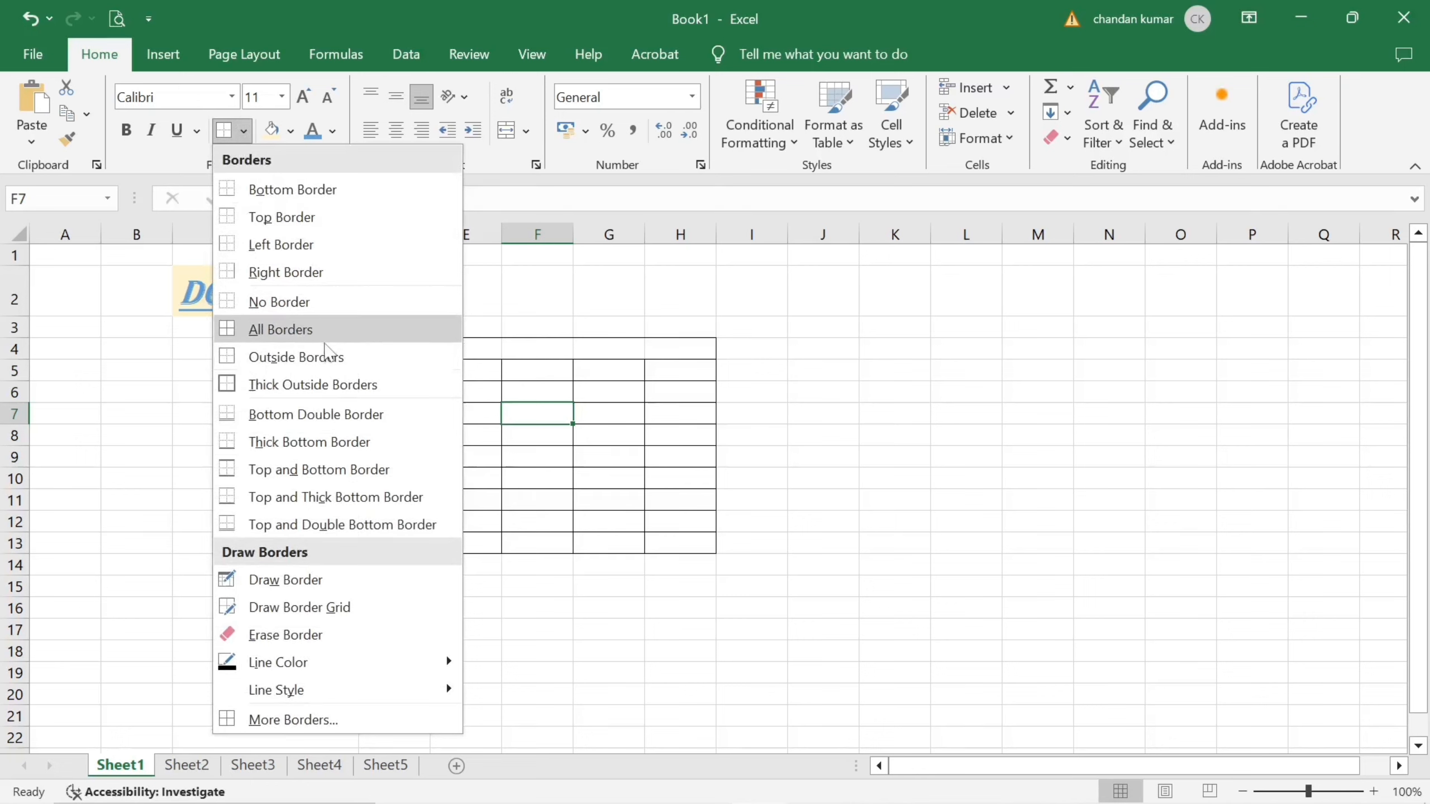
pyautogui.click(638, 414)
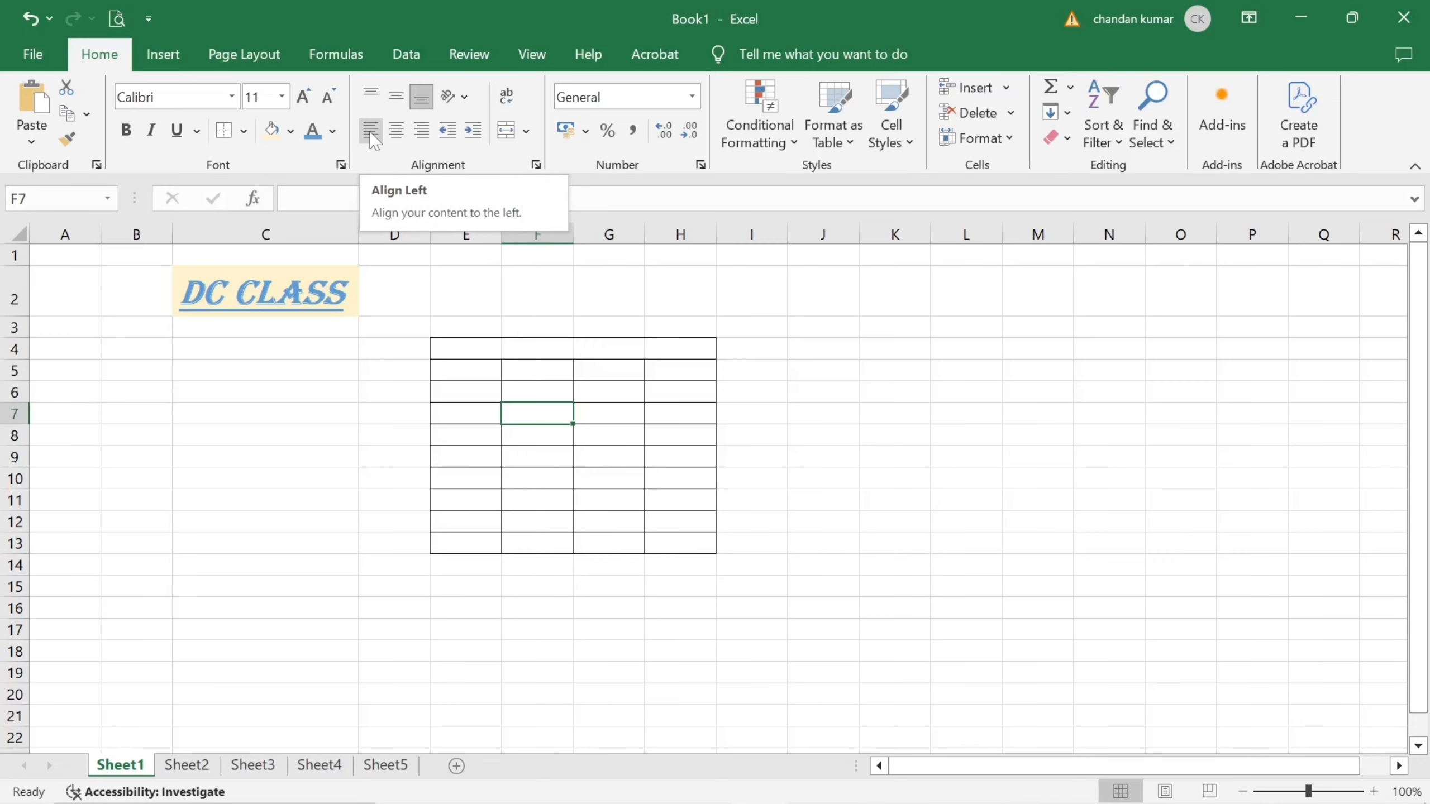
# Step: Widen column C slightly and increase the height of row 2 to give the DC CLASS cell more room
pyautogui.click(314, 282)
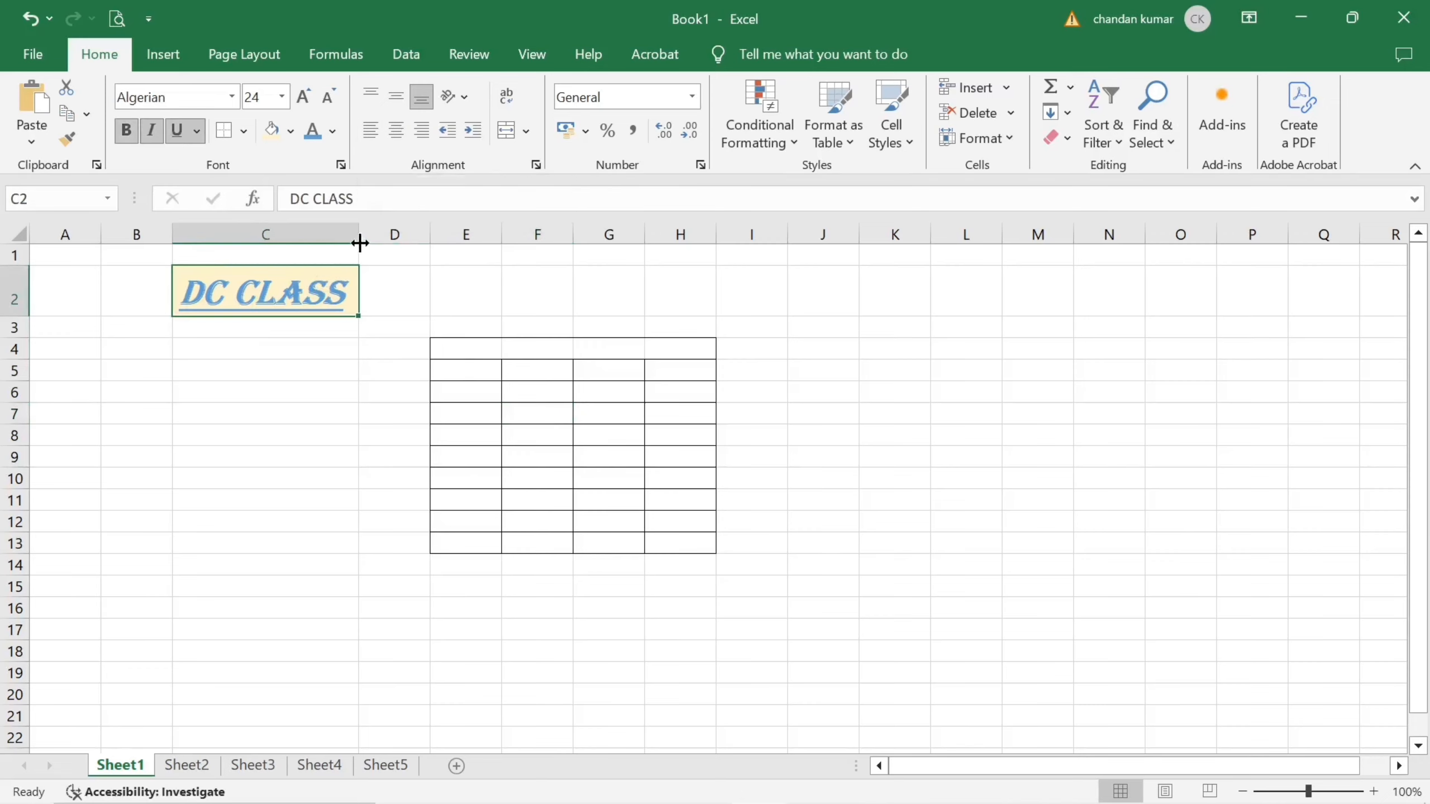
pyautogui.moveTo(358, 236); pyautogui.dragTo(380, 246)
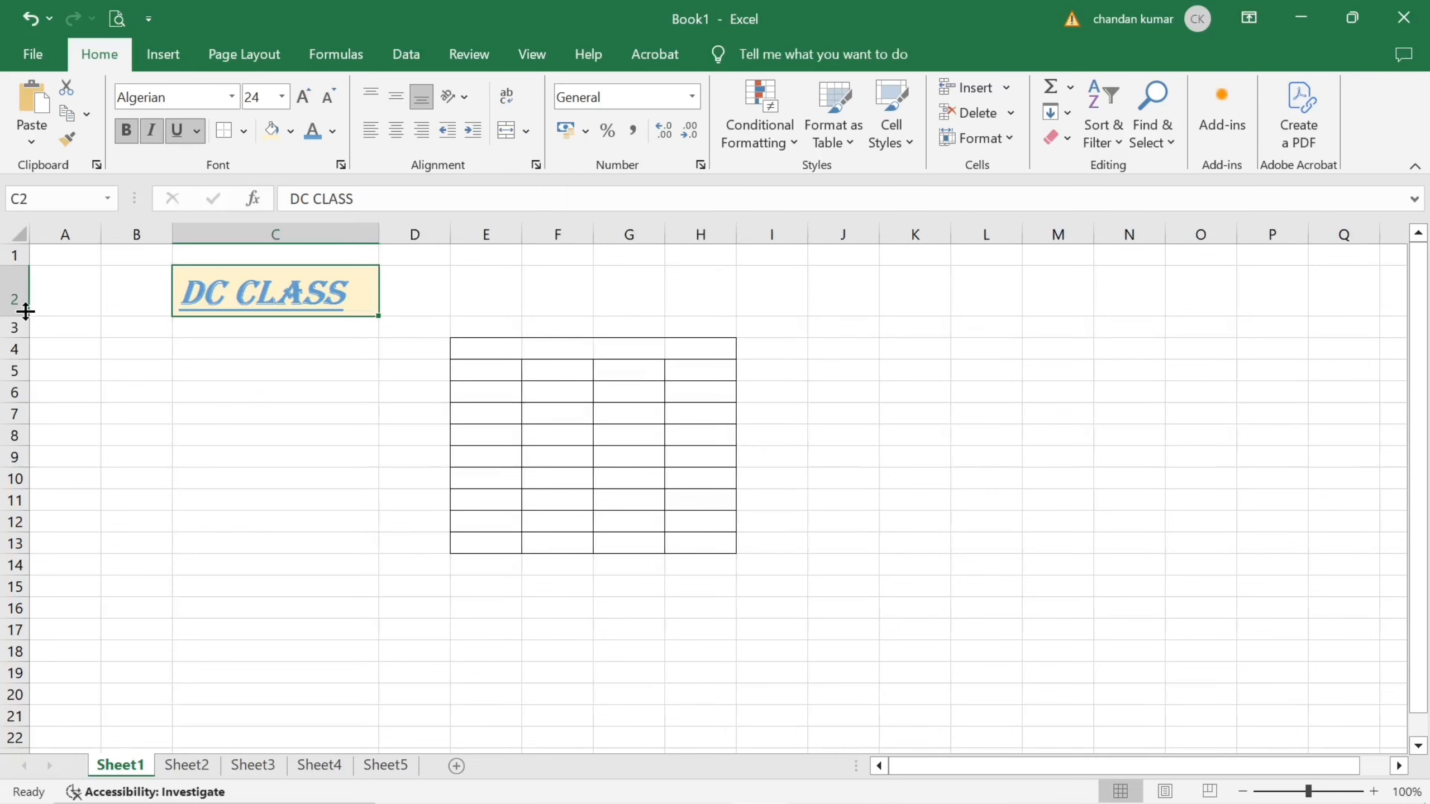
pyautogui.moveTo(20, 317); pyautogui.dragTo(20, 343)
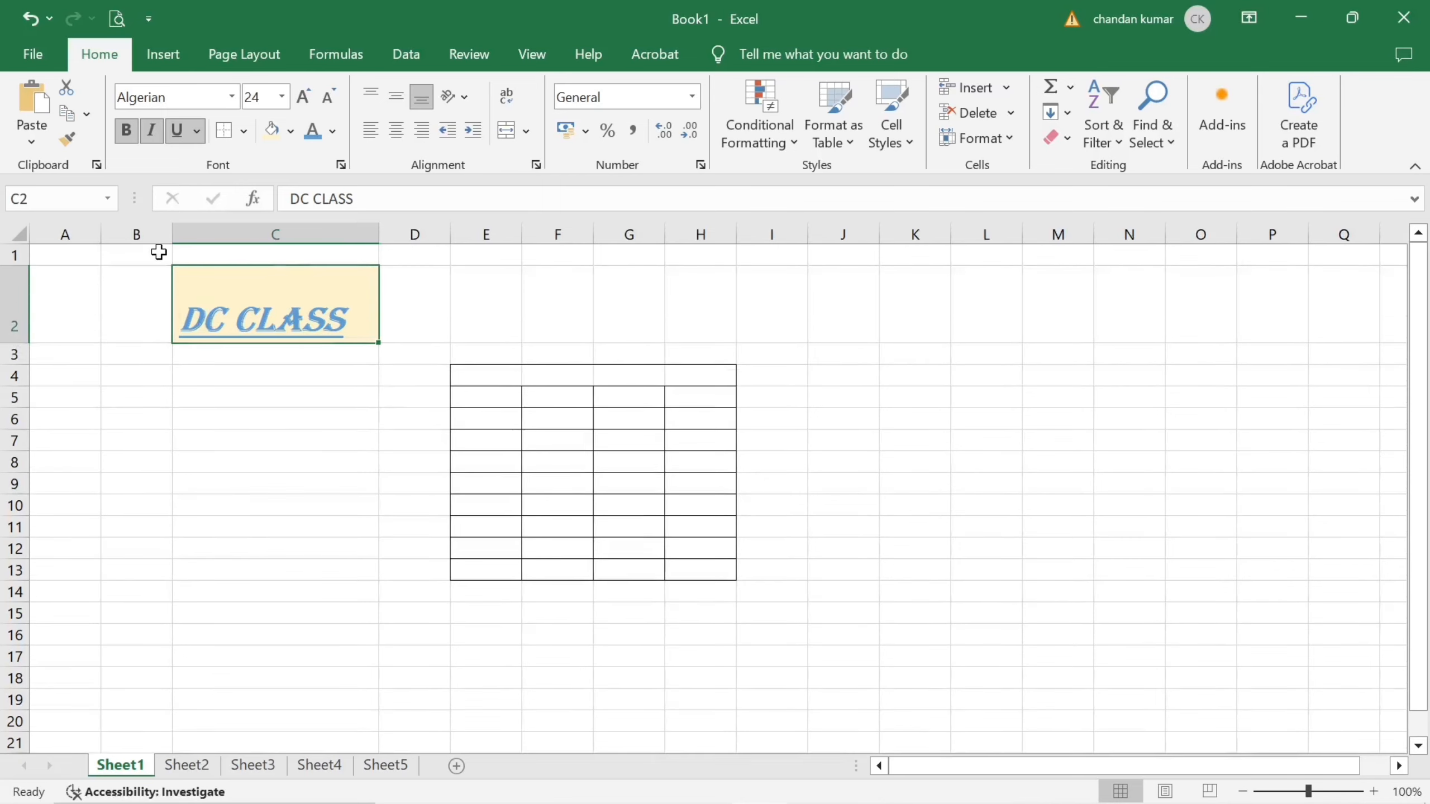
# Step: Reduce the font size of the DC CLASS text to 16 and remove its underline
pyautogui.click(335, 102)
pyautogui.click(335, 102)
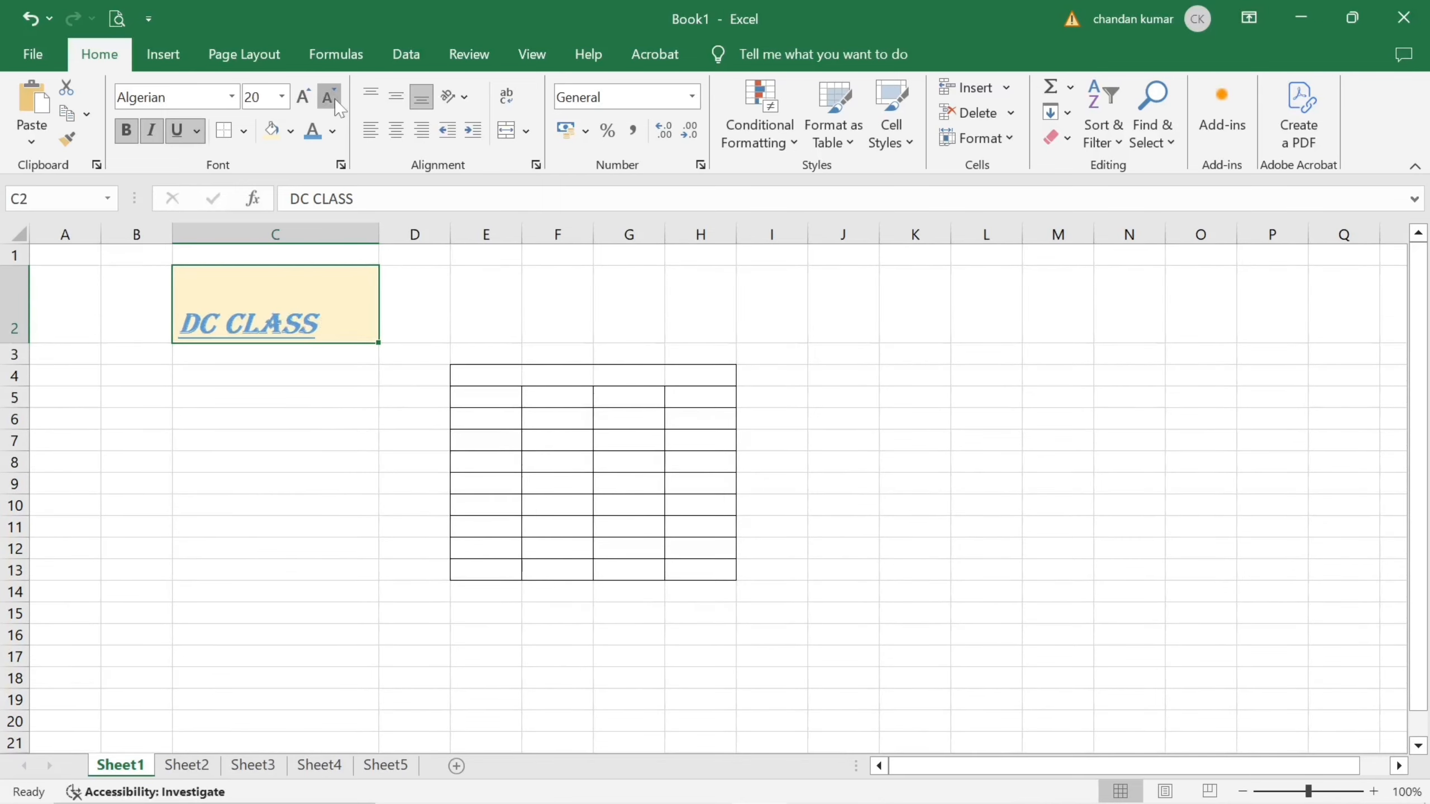
pyautogui.click(335, 102)
pyautogui.click(335, 102)
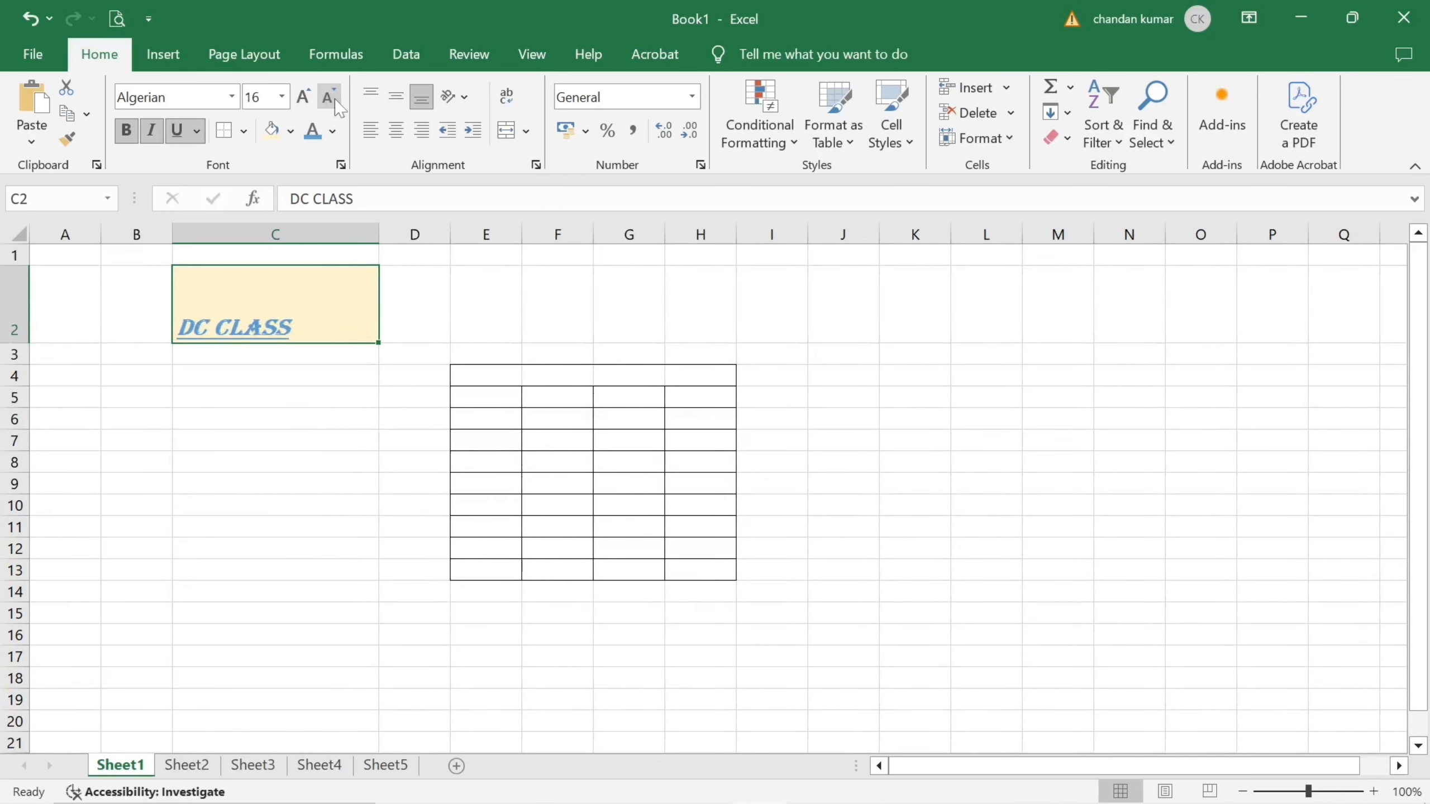
pyautogui.click(177, 131)
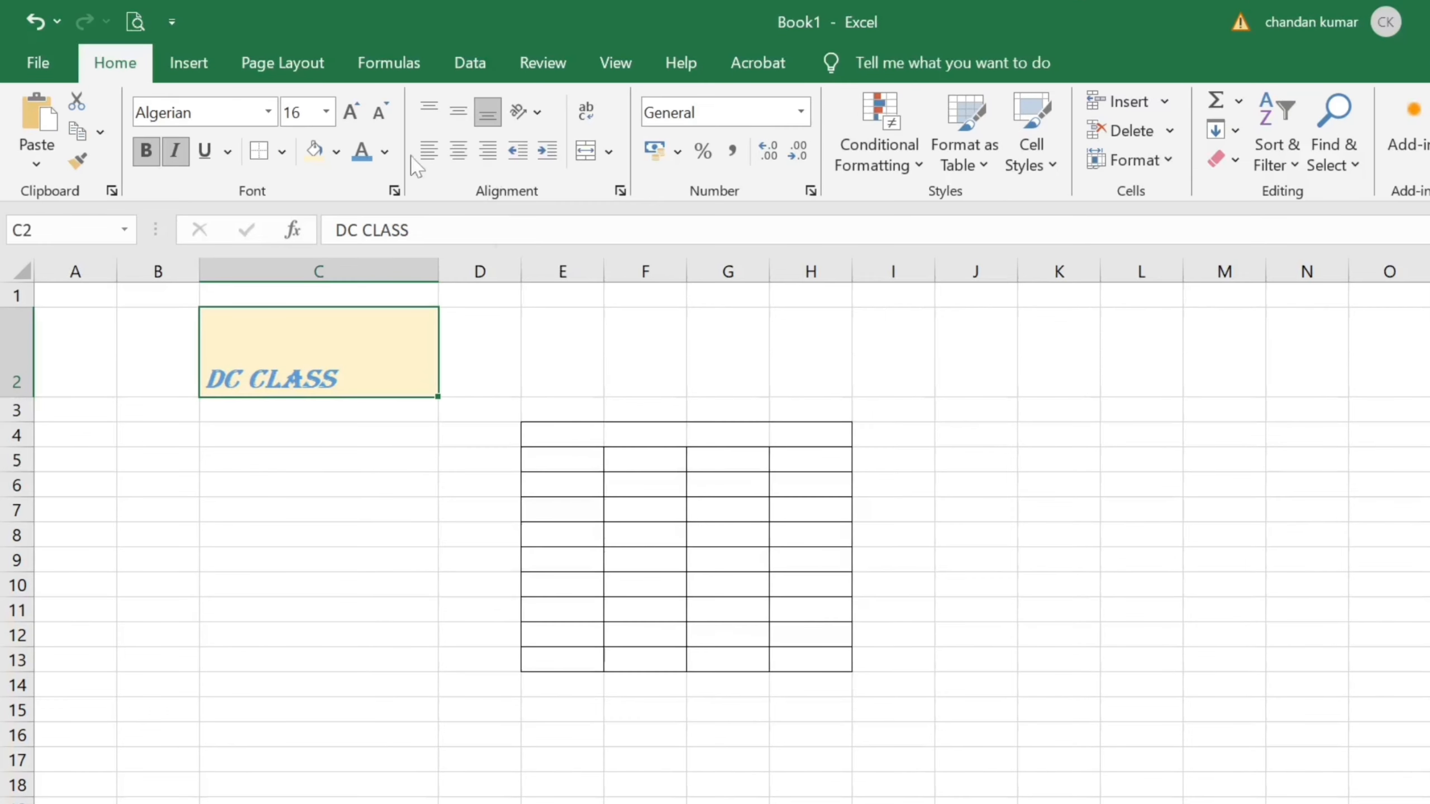
# Step: Try right and left alignment on the DC CLASS text, and centre it horizontally and vertically in cell C2
pyautogui.click(487, 160)
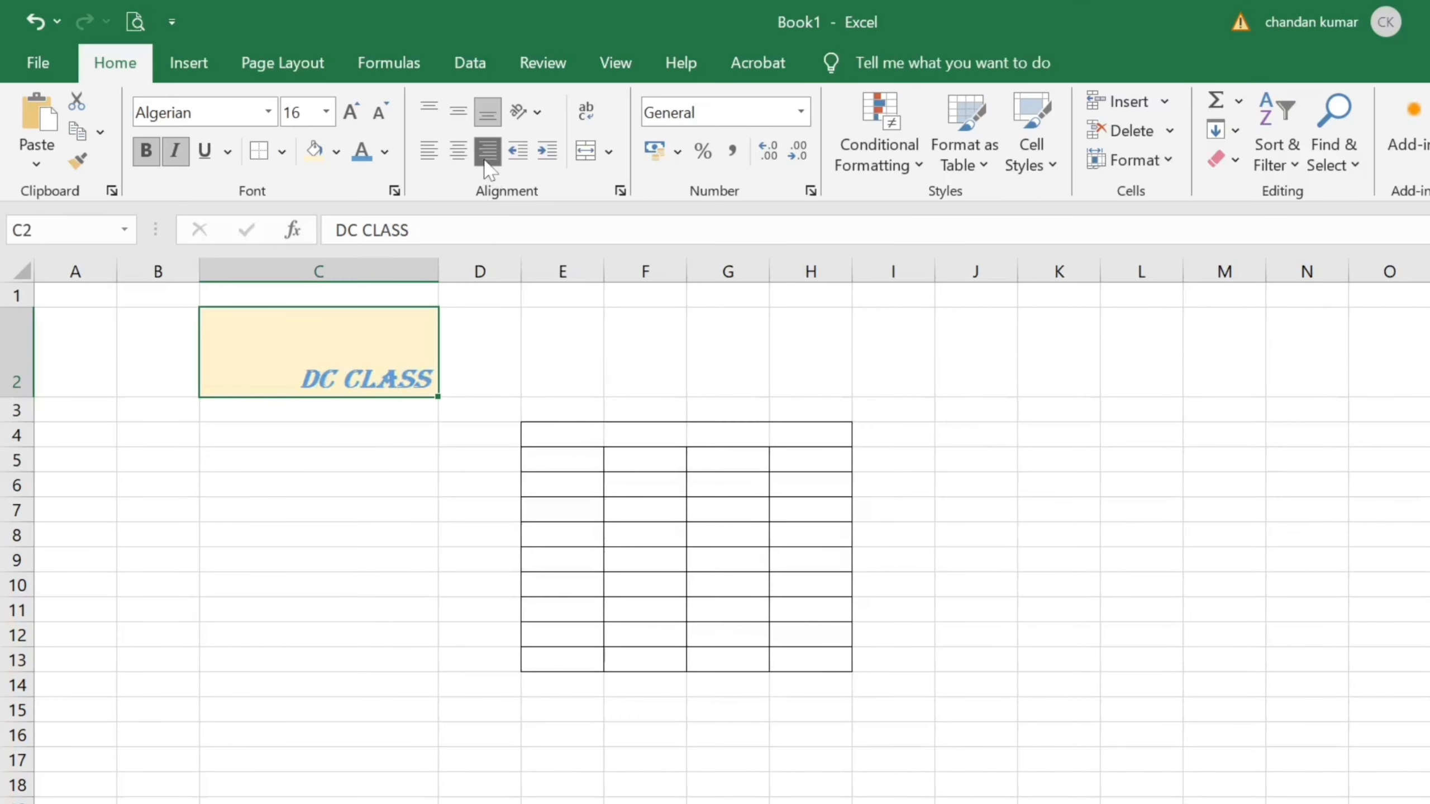
pyautogui.click(434, 160)
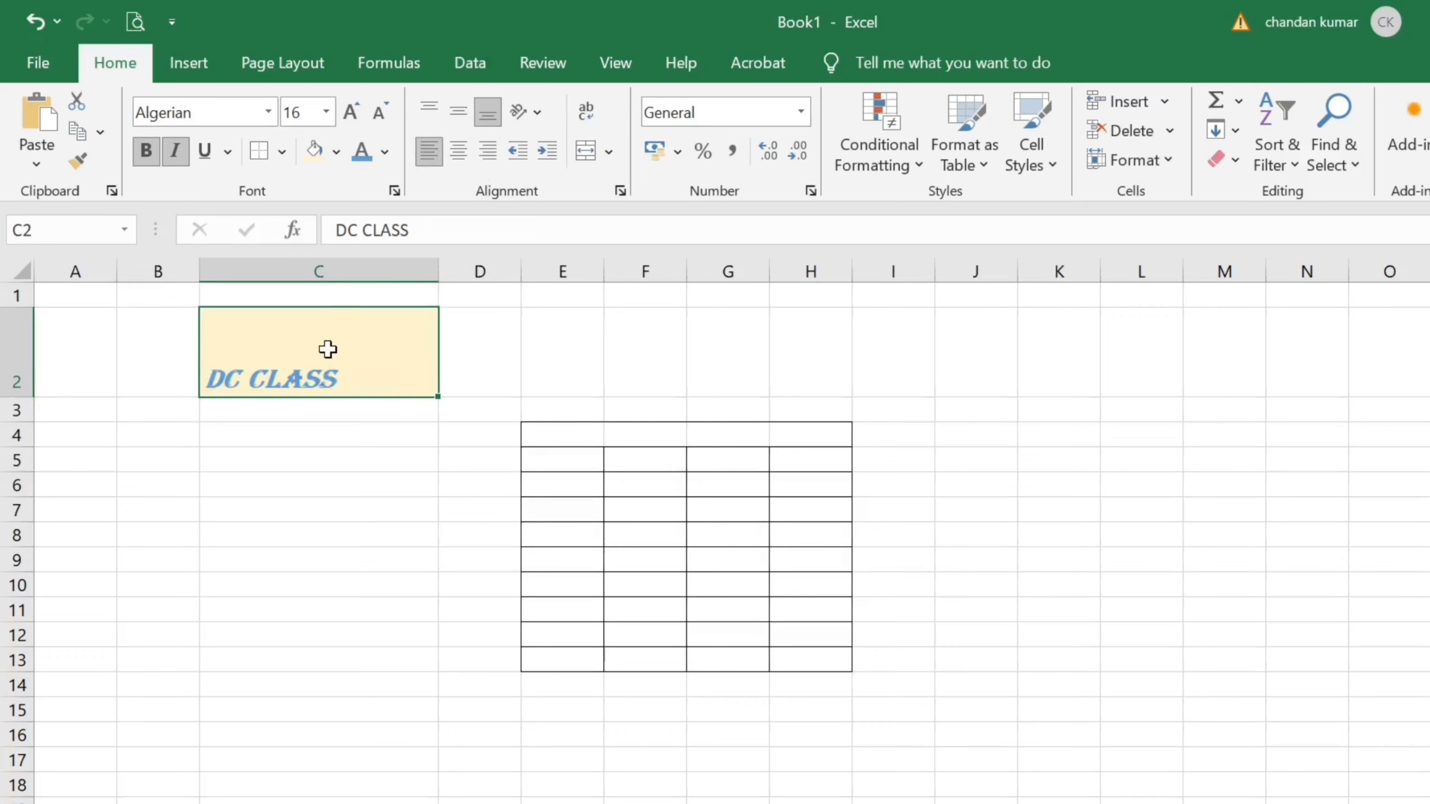
pyautogui.click(458, 147)
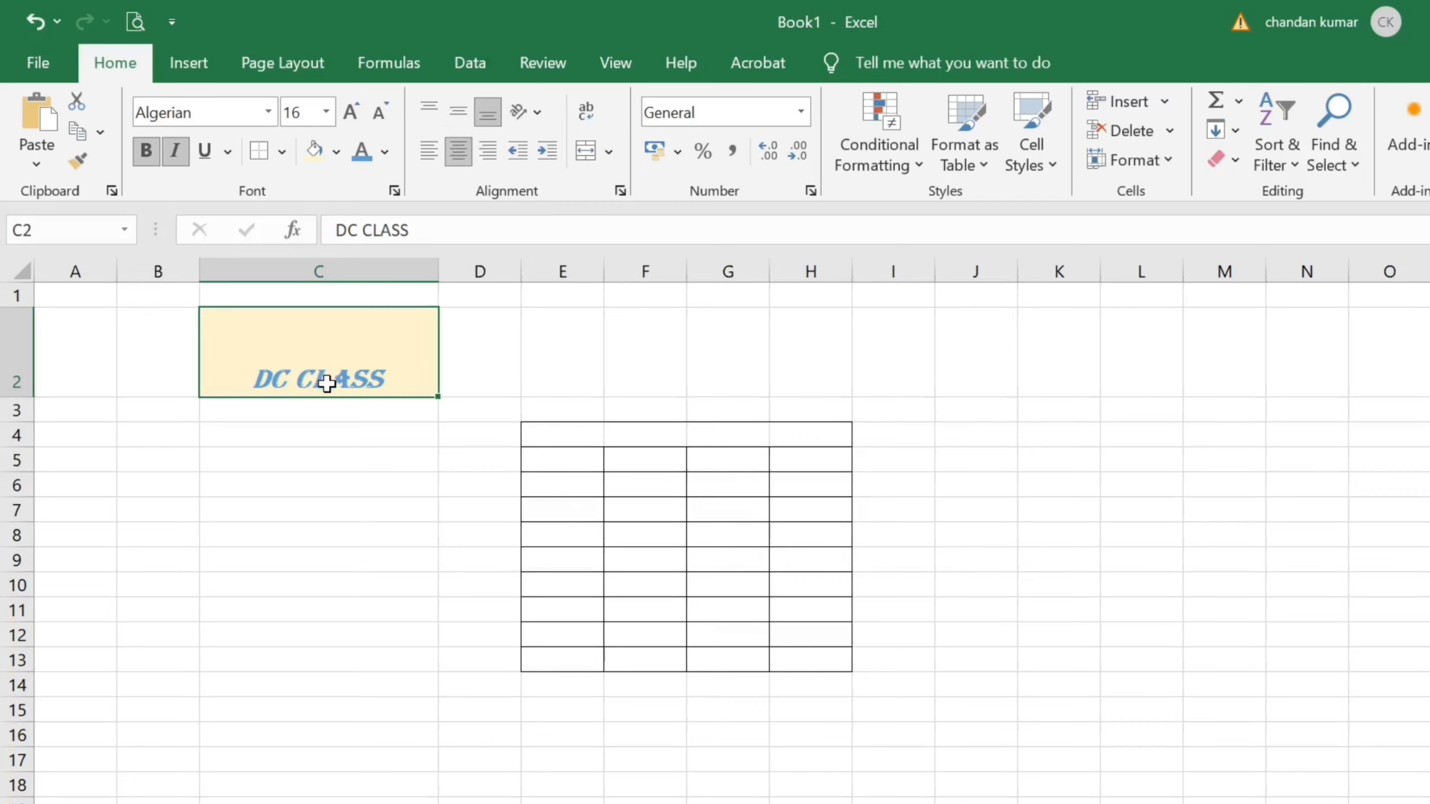
pyautogui.click(468, 113)
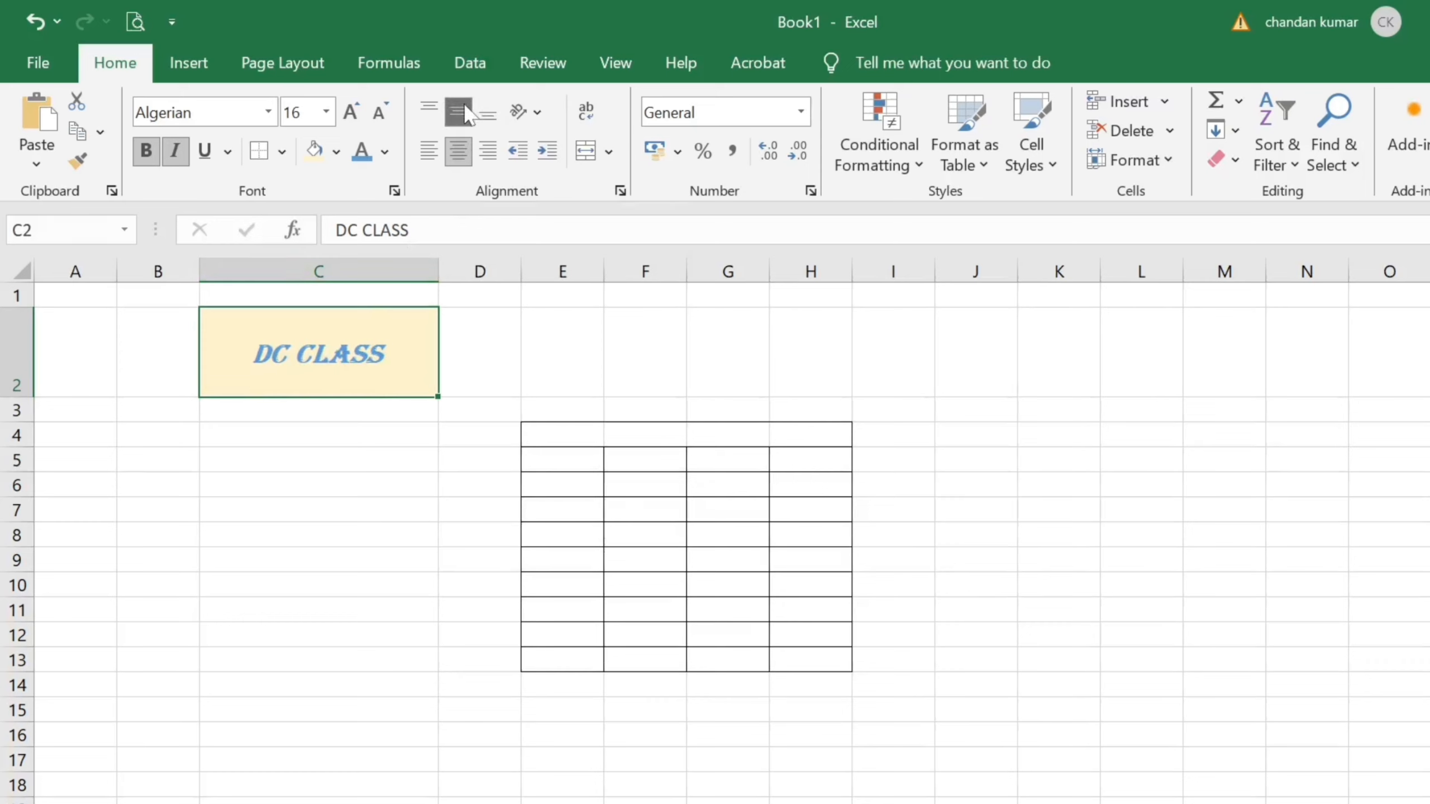
# Step: Top-align the DC CLASS text in cell C2 and try it with right, left and centre alignment
pyautogui.click(429, 115)
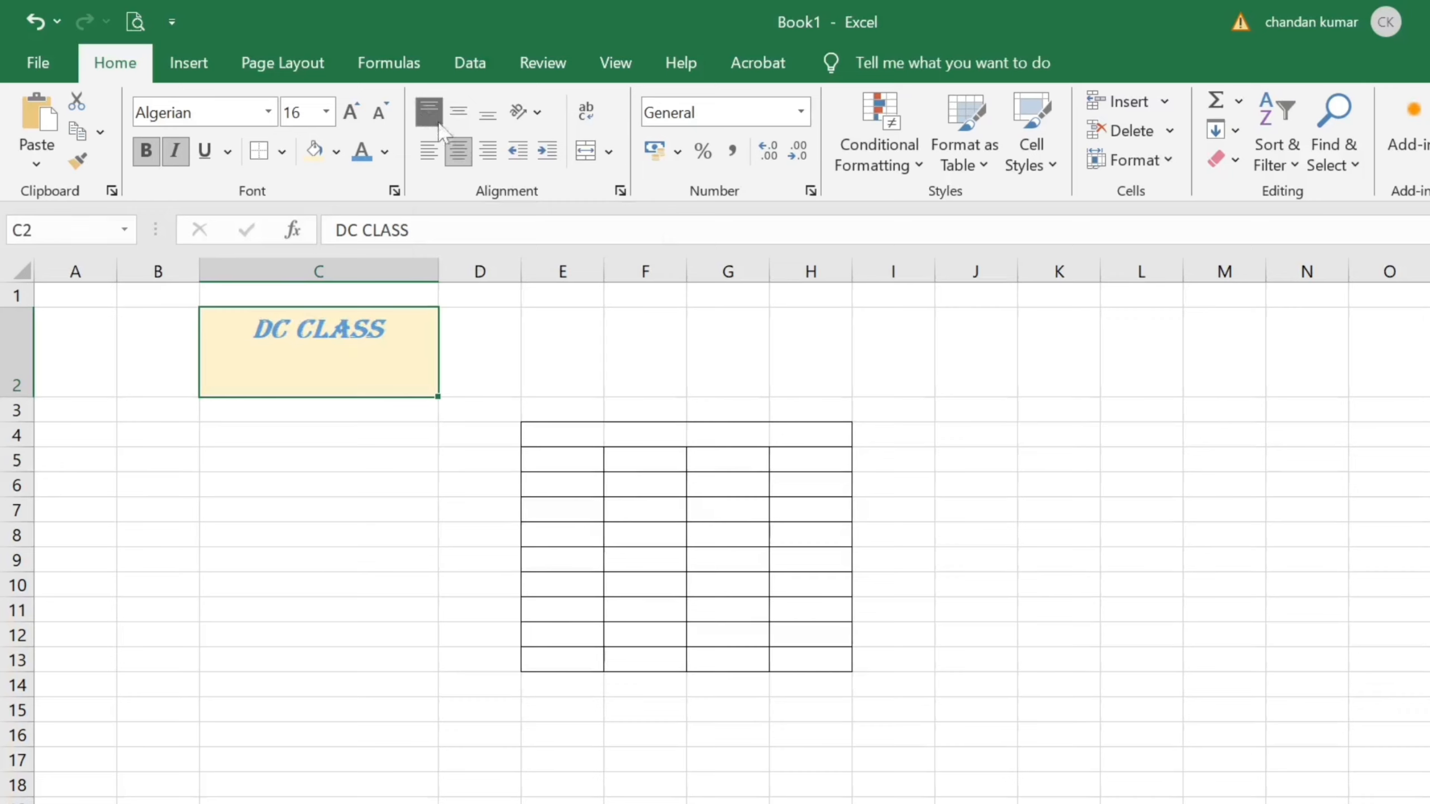
pyautogui.click(488, 153)
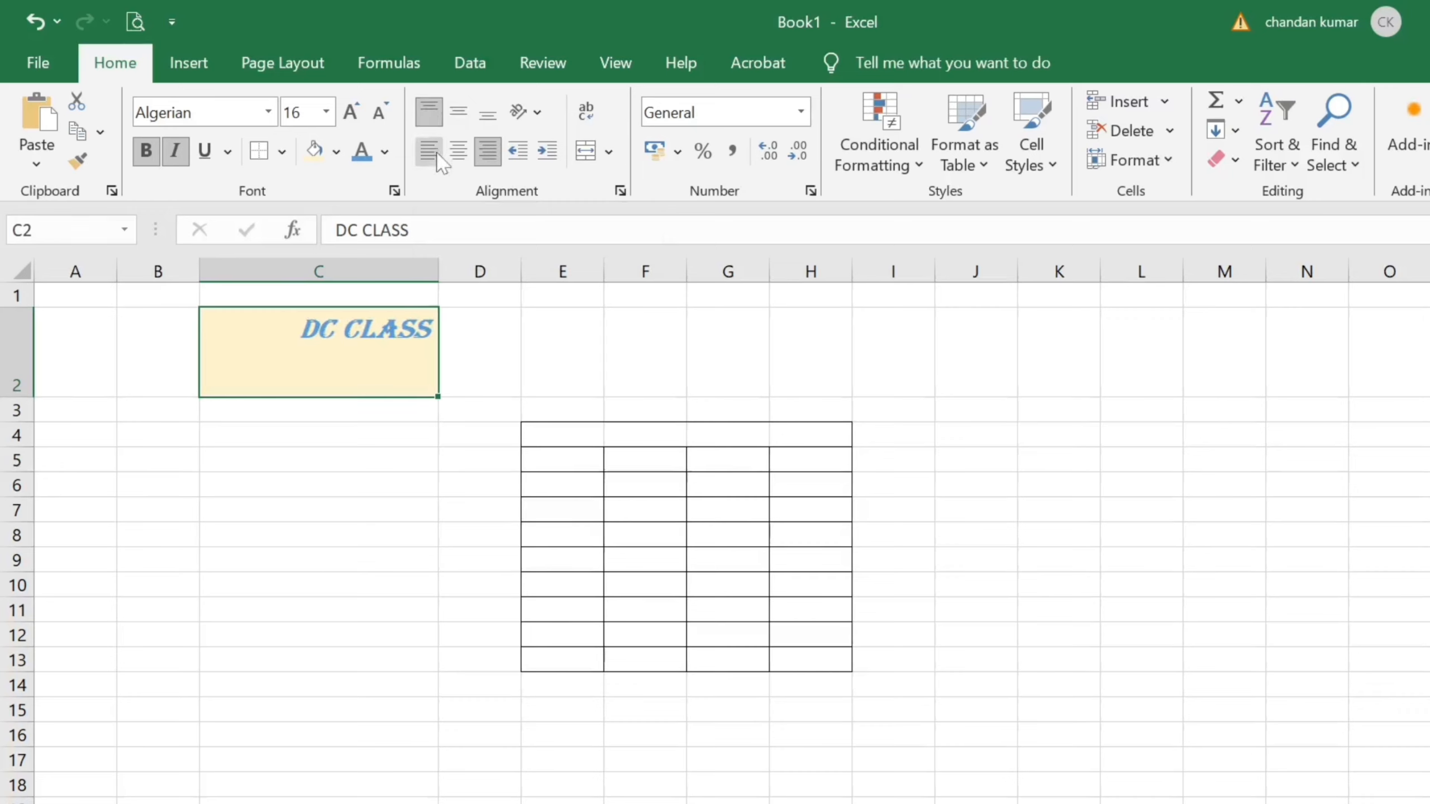
pyautogui.click(428, 151)
pyautogui.click(458, 152)
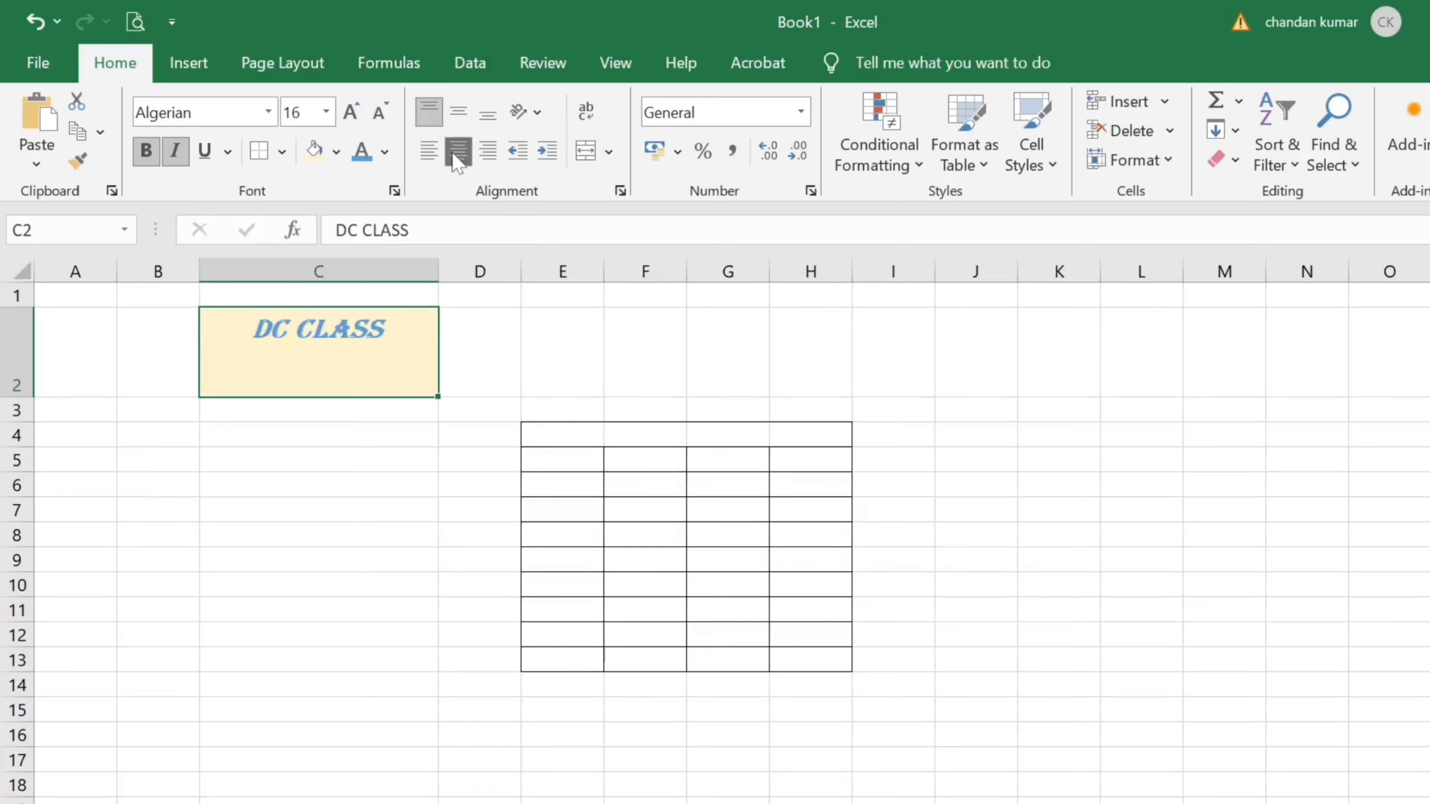
# Step: Try Bottom Align on the DC CLASS text and set it back to Middle Align
pyautogui.click(465, 115)
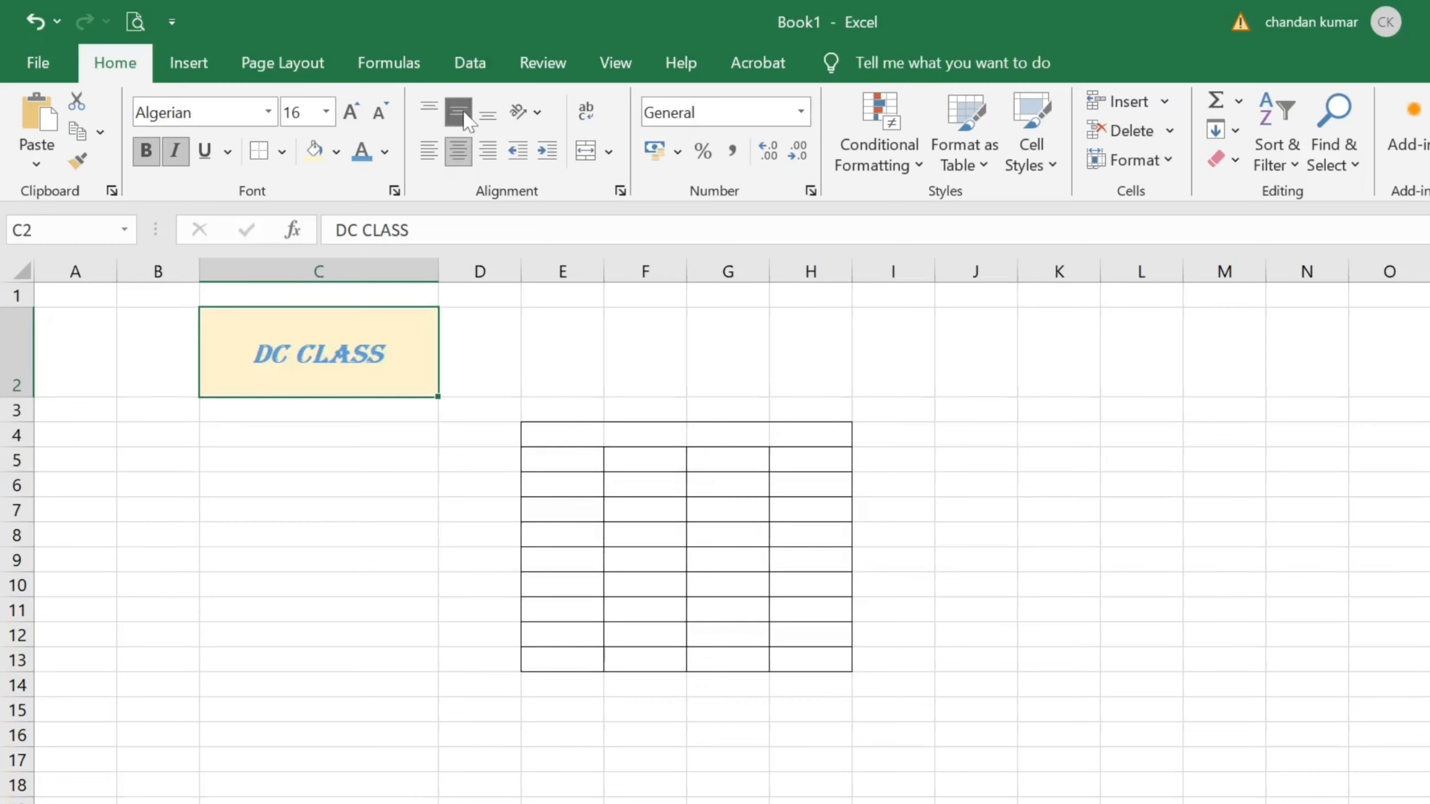
pyautogui.click(480, 115)
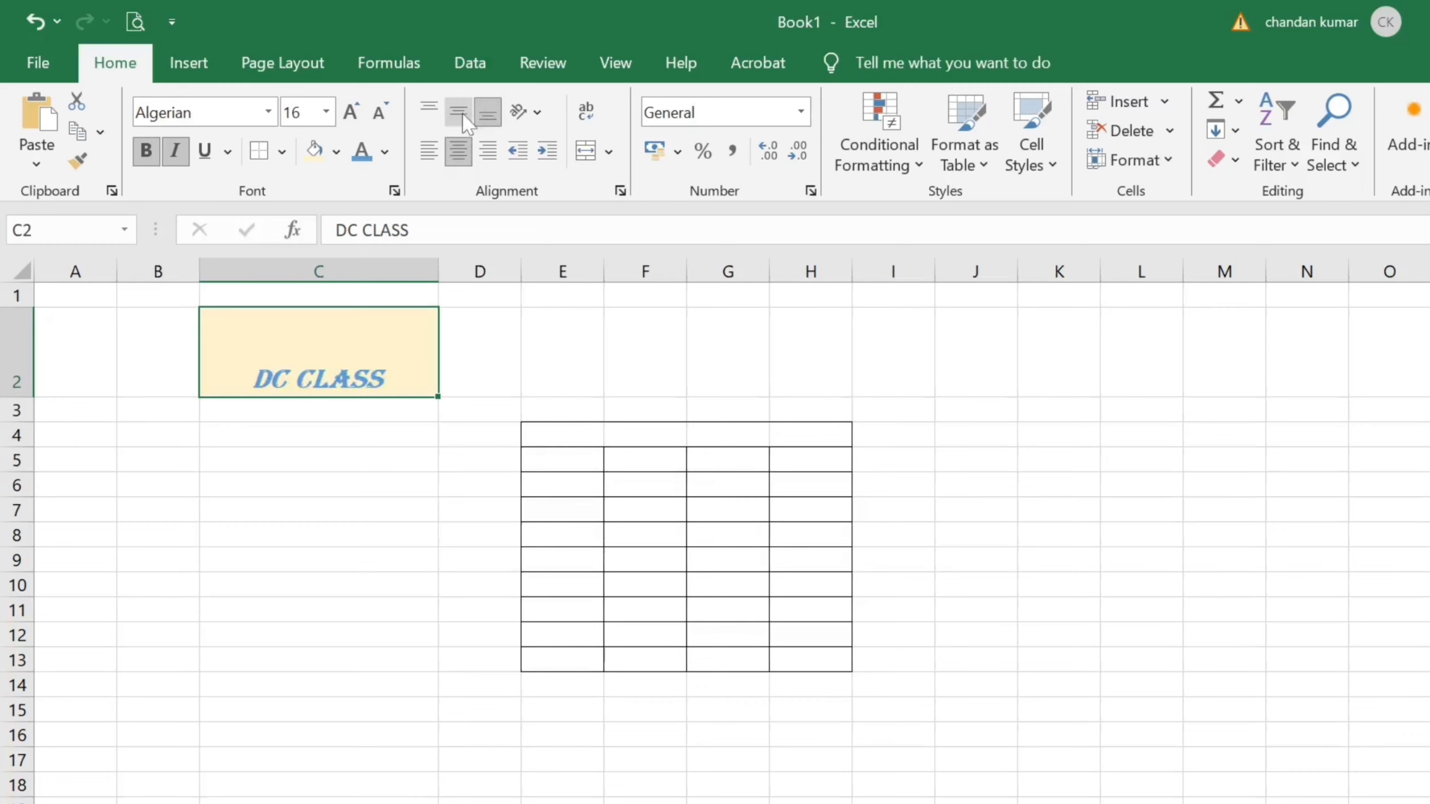
pyautogui.click(465, 118)
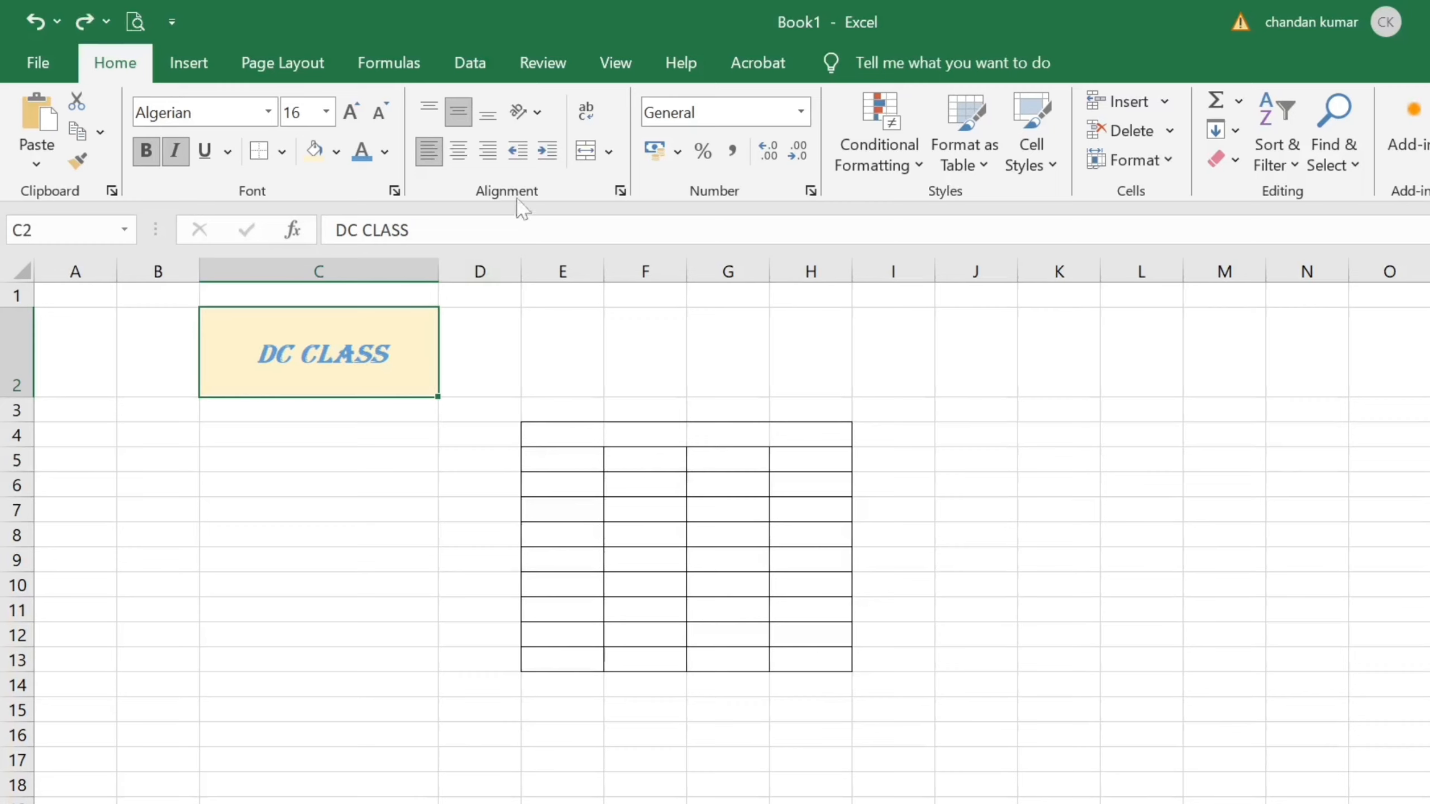
# Step: Increase the indent of the DC CLASS text by several levels, past the far edge of cell C2
pyautogui.click(545, 153)
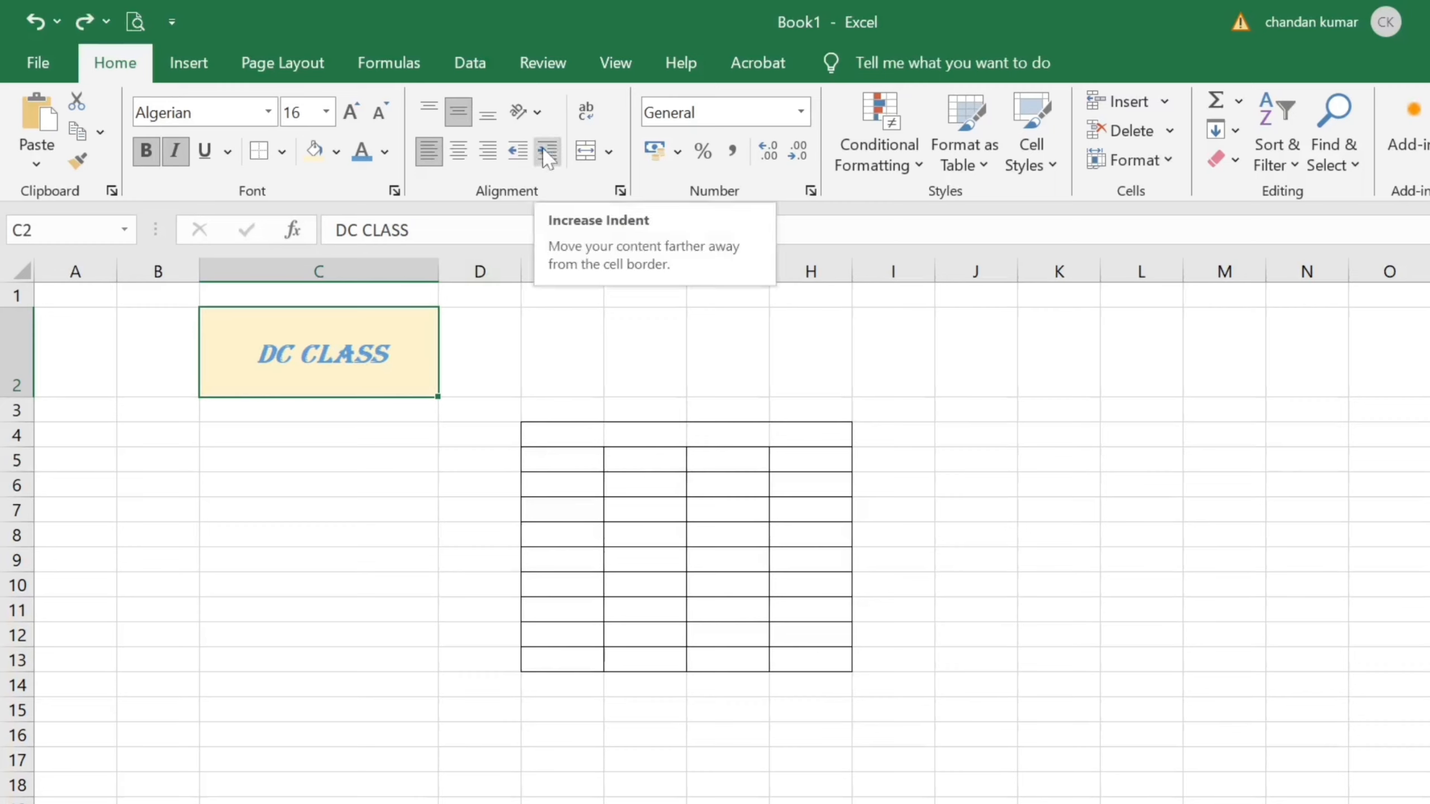
pyautogui.click(545, 153)
pyautogui.click(546, 153)
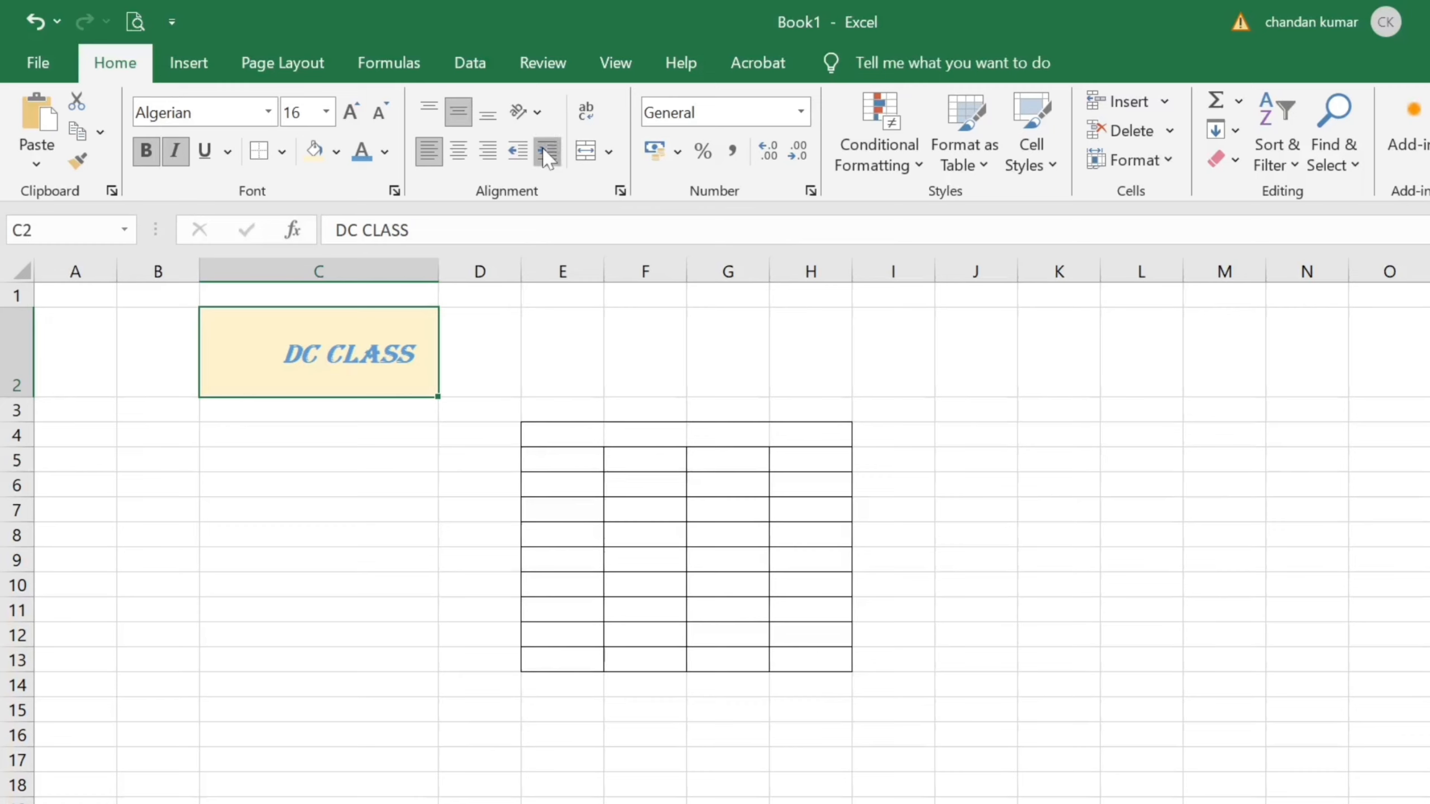
pyautogui.click(545, 153)
pyautogui.click(546, 153)
pyautogui.click(545, 153)
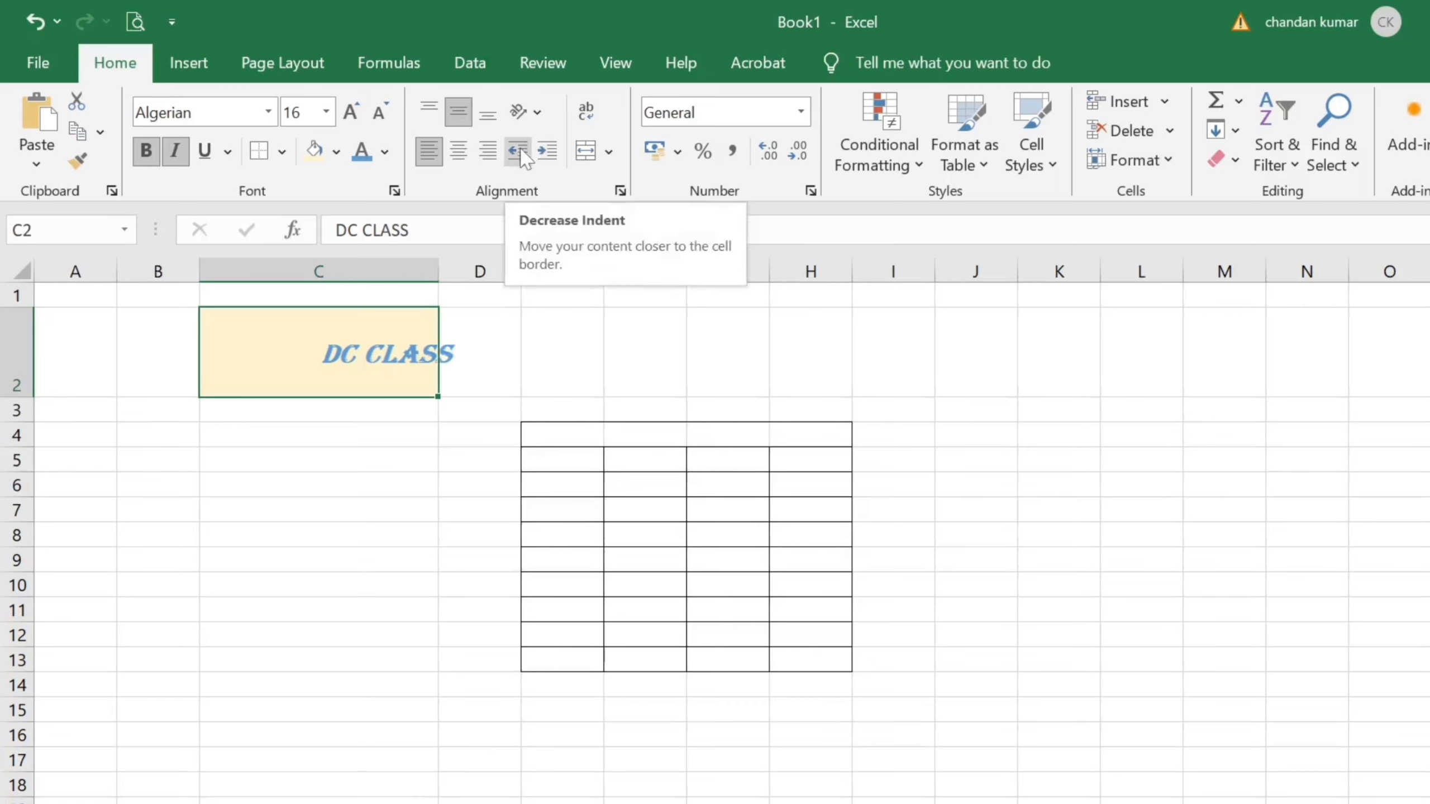
# Step: Decrease the indent of the DC CLASS text fully to the cell border and centre the text horizontally
pyautogui.click(524, 155)
pyautogui.click(523, 155)
pyautogui.click(524, 154)
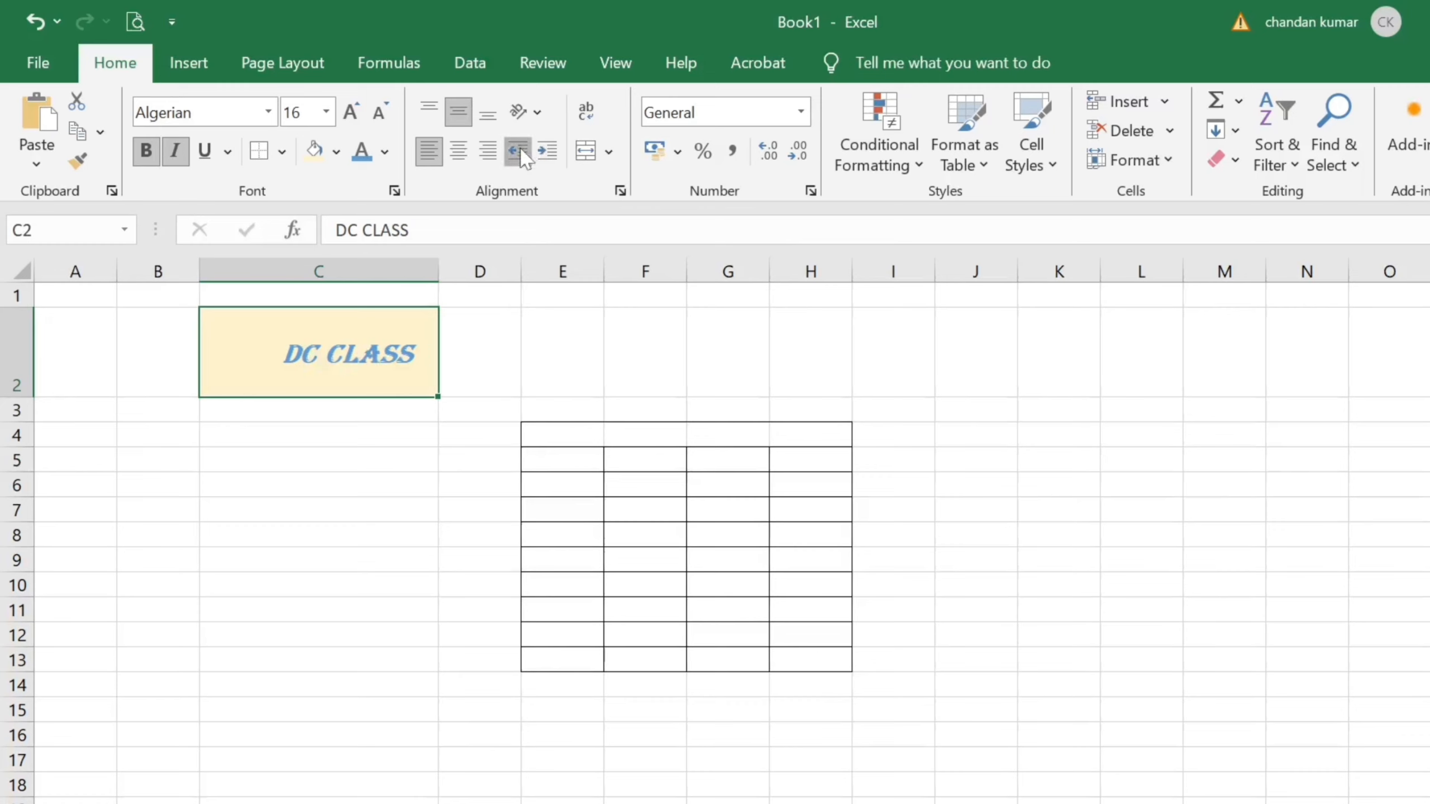
pyautogui.click(523, 155)
pyautogui.click(524, 155)
pyautogui.click(523, 154)
pyautogui.click(523, 155)
pyautogui.click(518, 151)
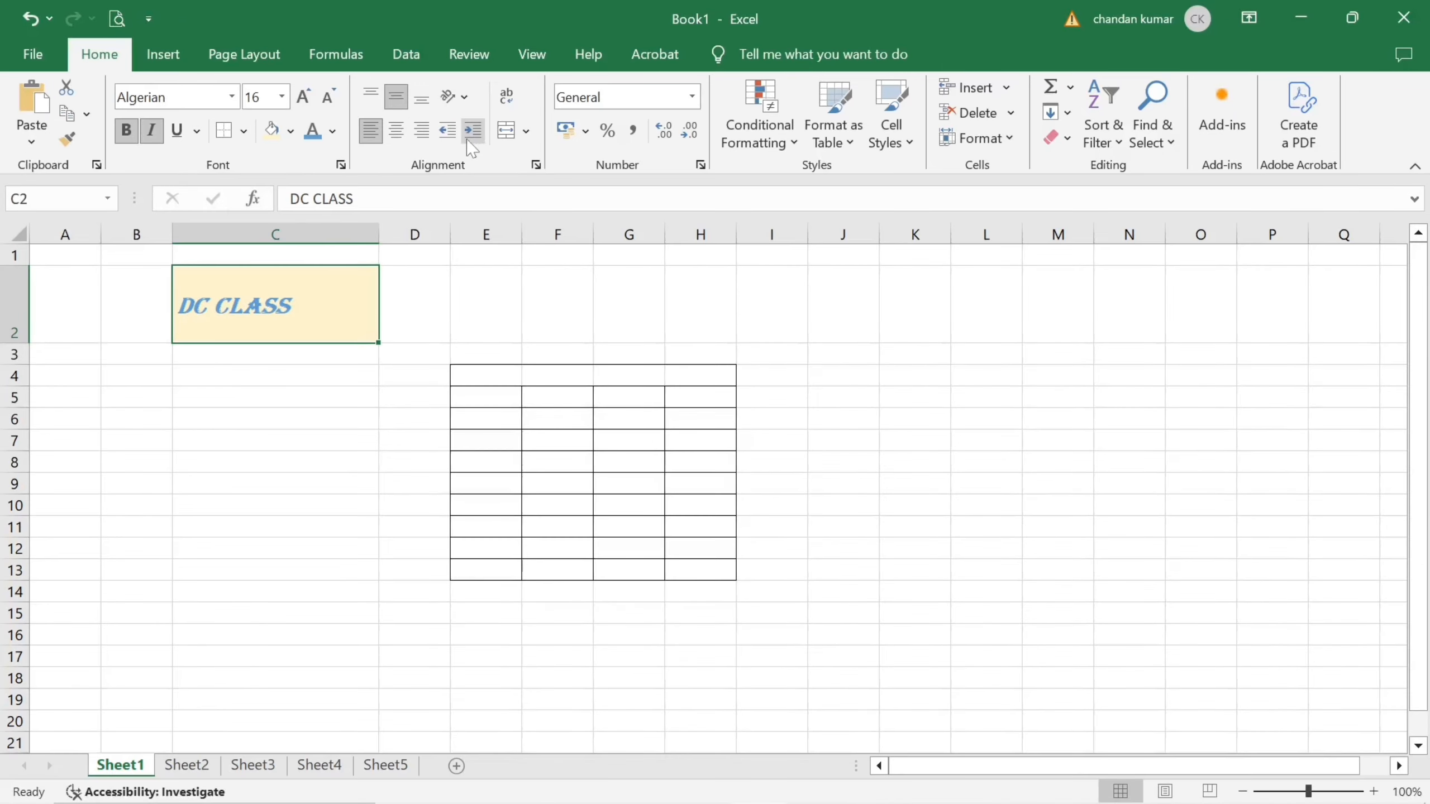
pyautogui.click(404, 141)
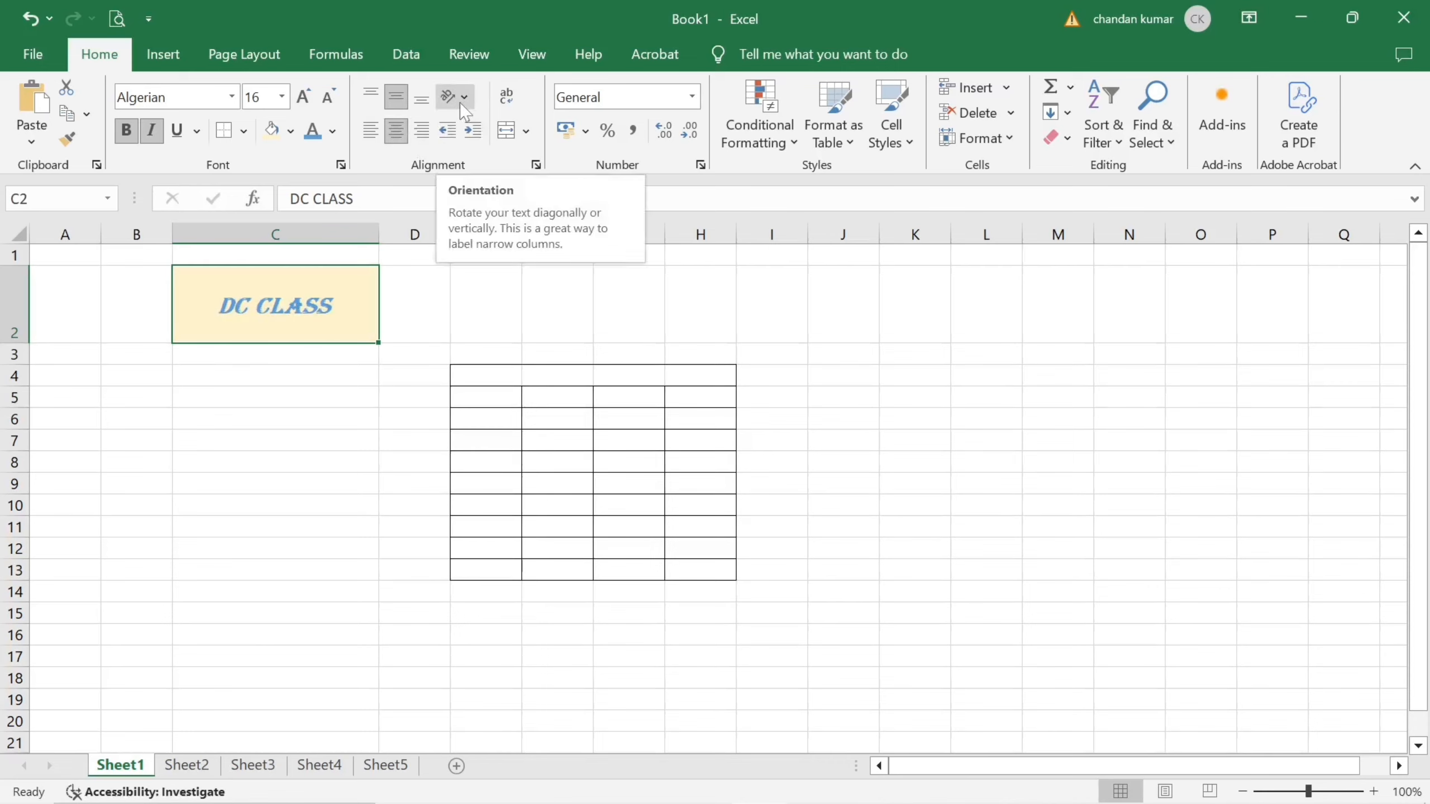
# Step: Switch to Sheet3 and look through the text orientation options for the SN heading in cell C6
pyautogui.click(280, 426)
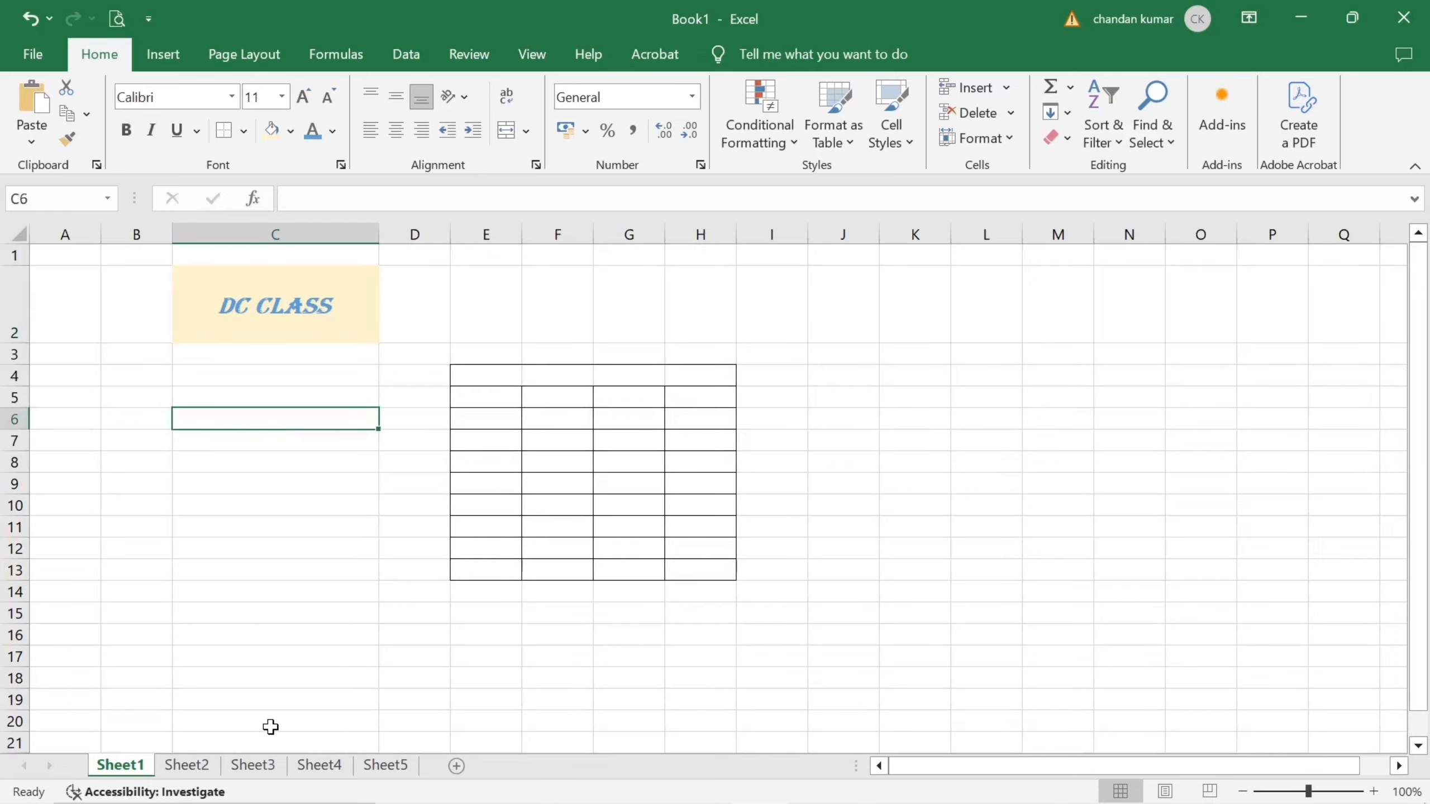
pyautogui.click(253, 764)
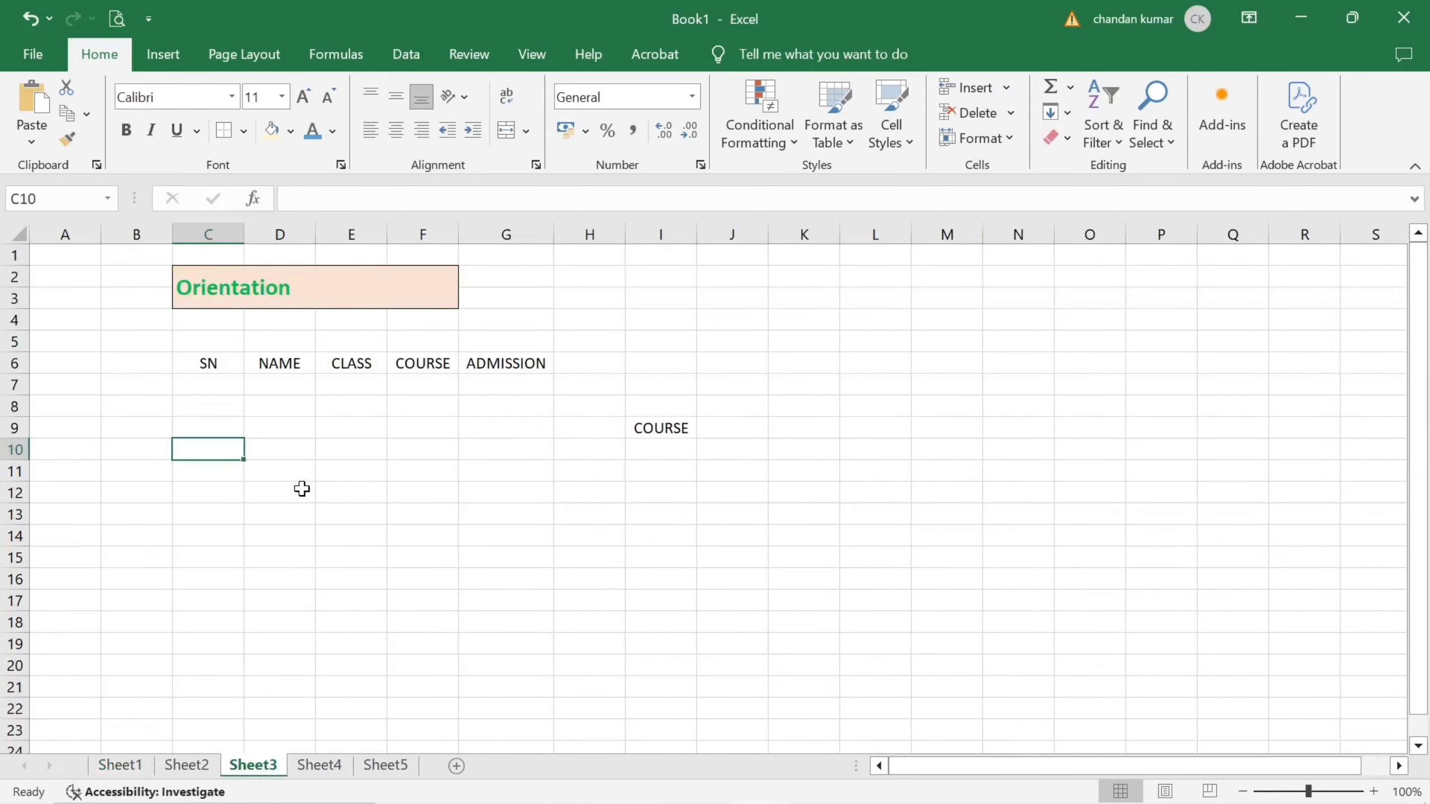
pyautogui.click(216, 383)
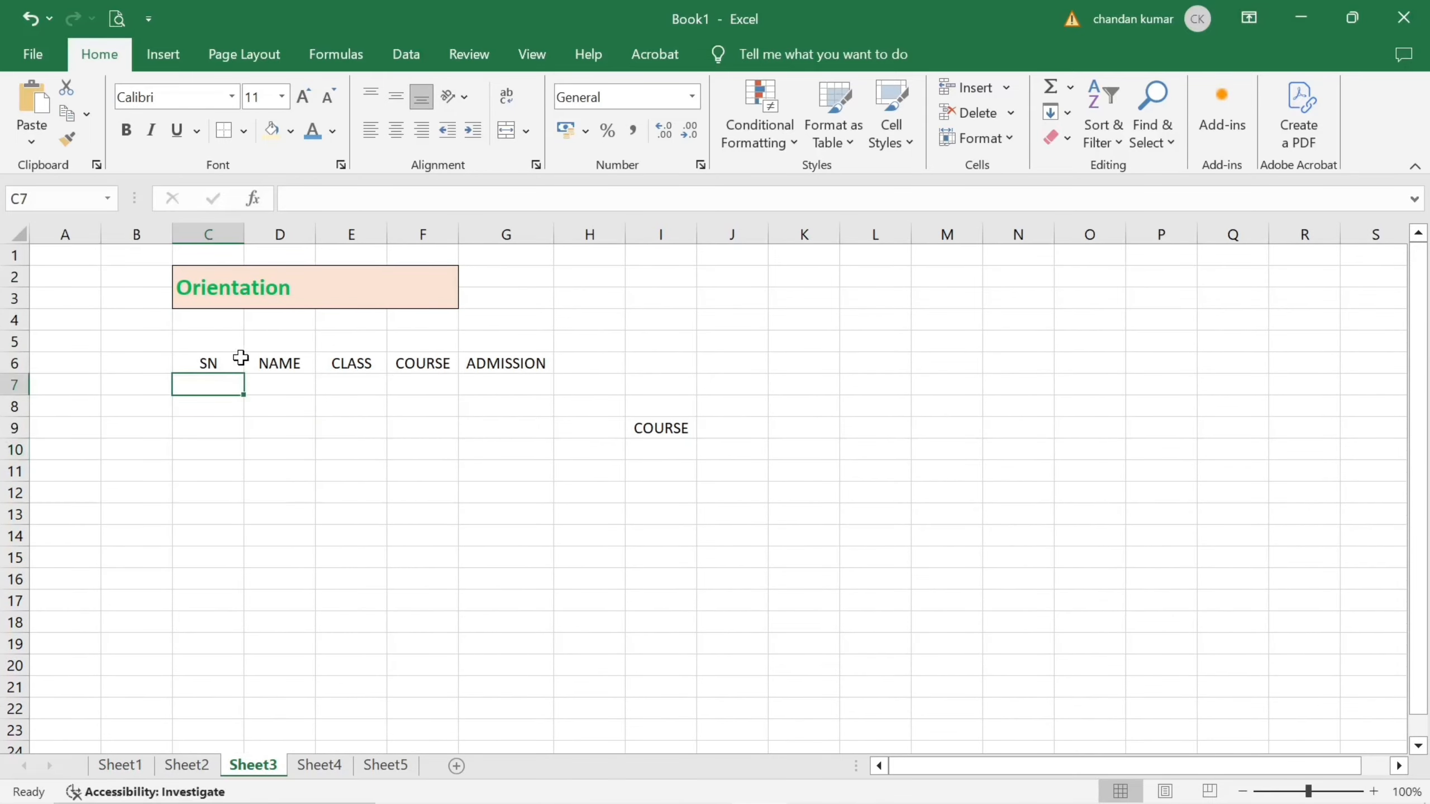
pyautogui.click(228, 366)
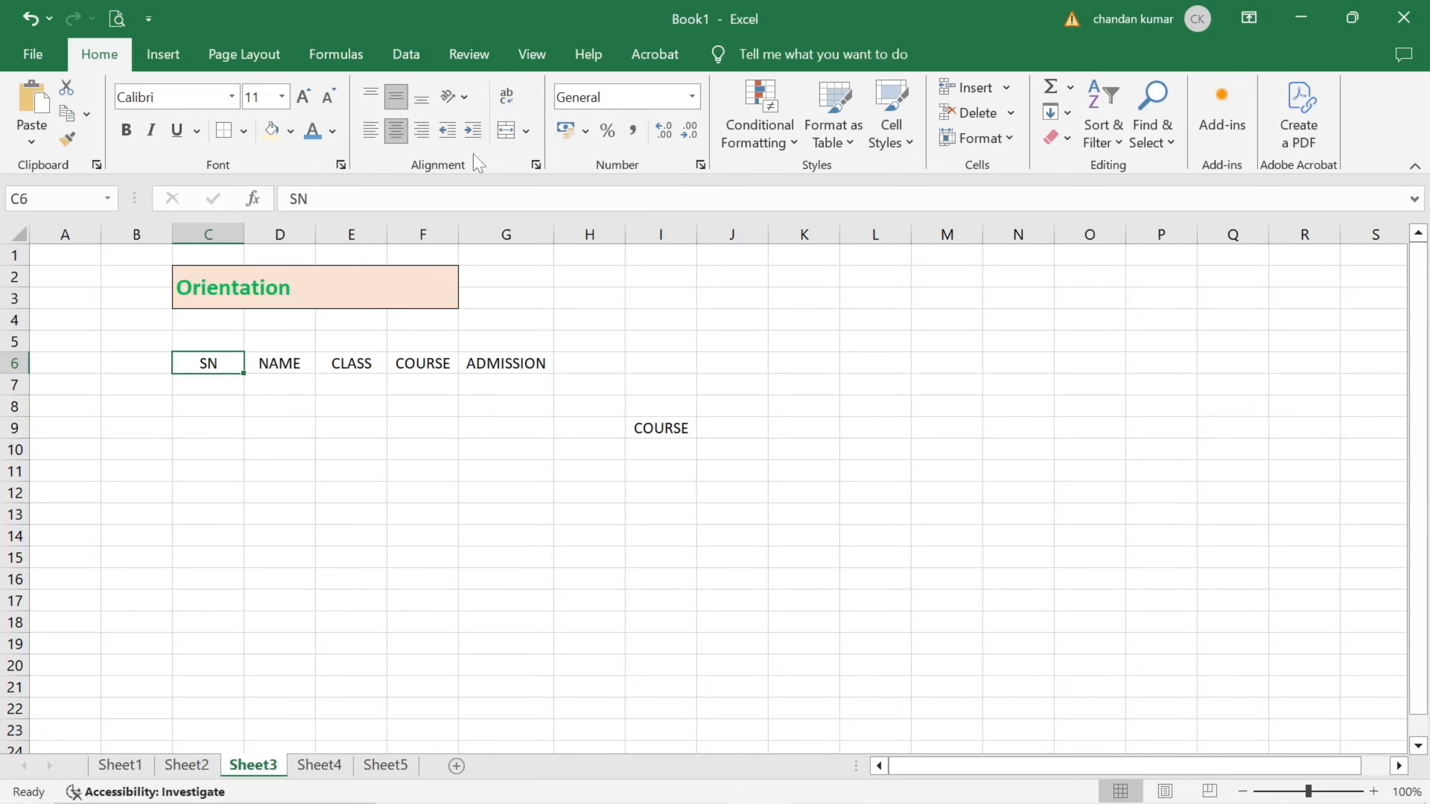
pyautogui.click(468, 107)
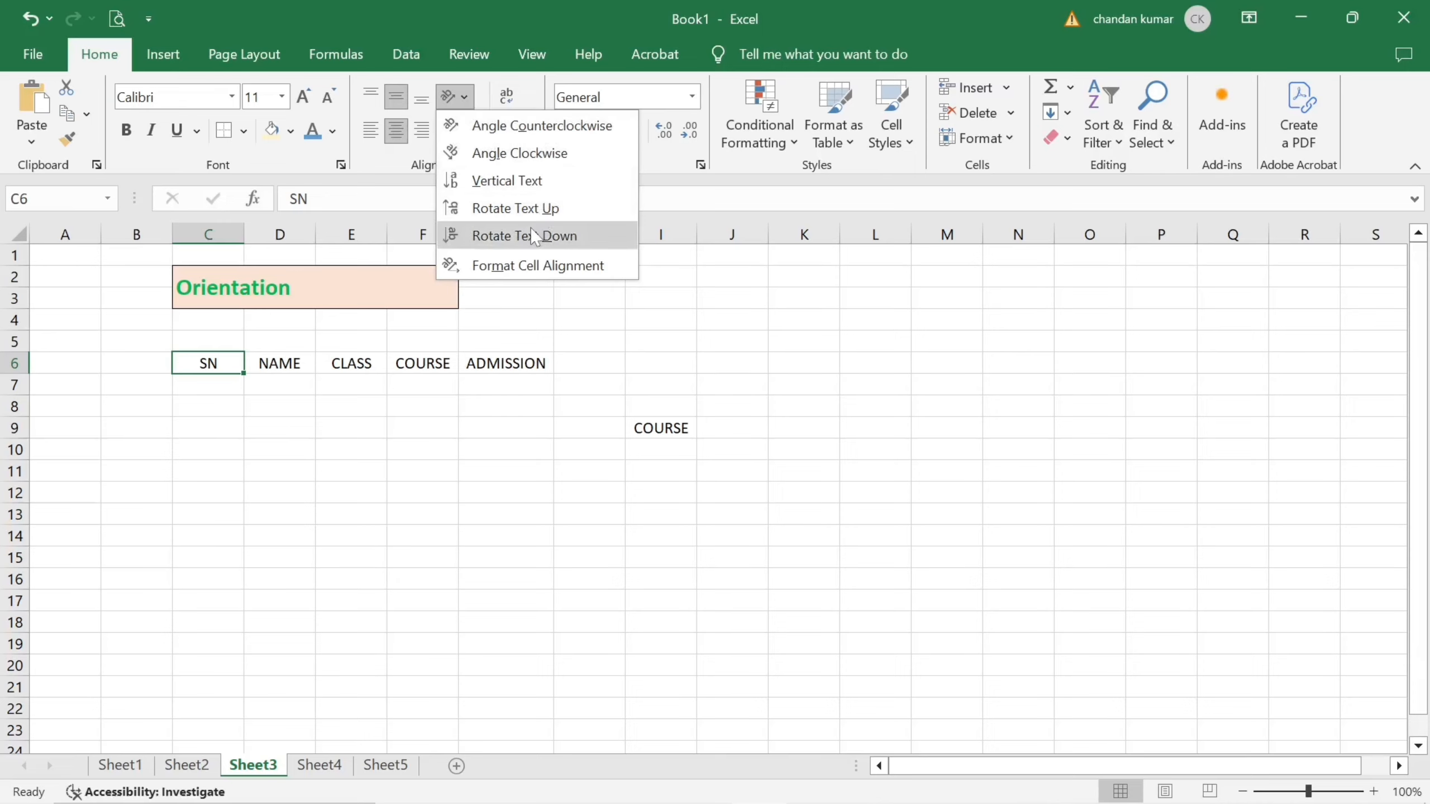
pyautogui.click(380, 374)
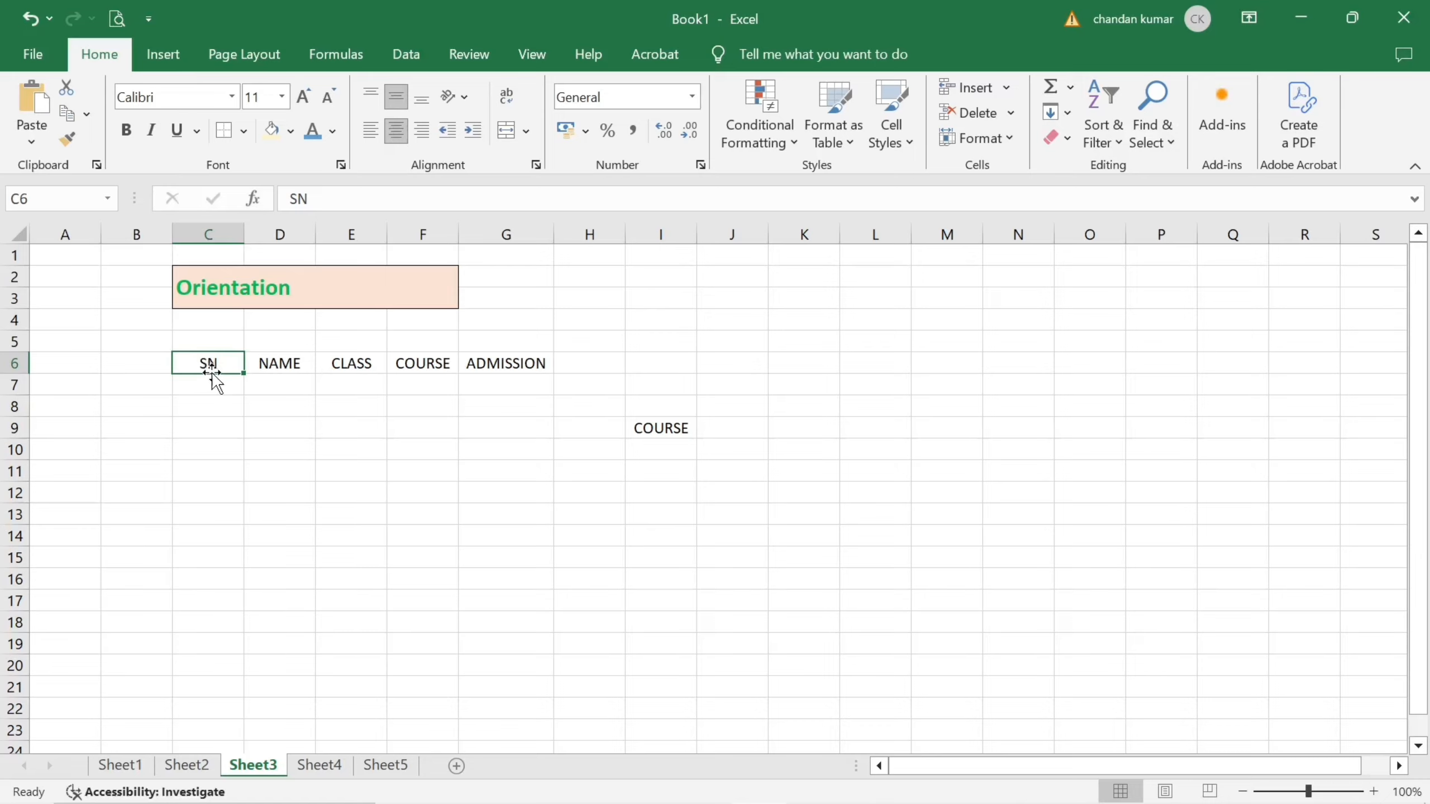
# Step: Angle the NAME heading in cell D6 counterclockwise and the CLASS heading in cell E6 clockwise
pyautogui.click(281, 366)
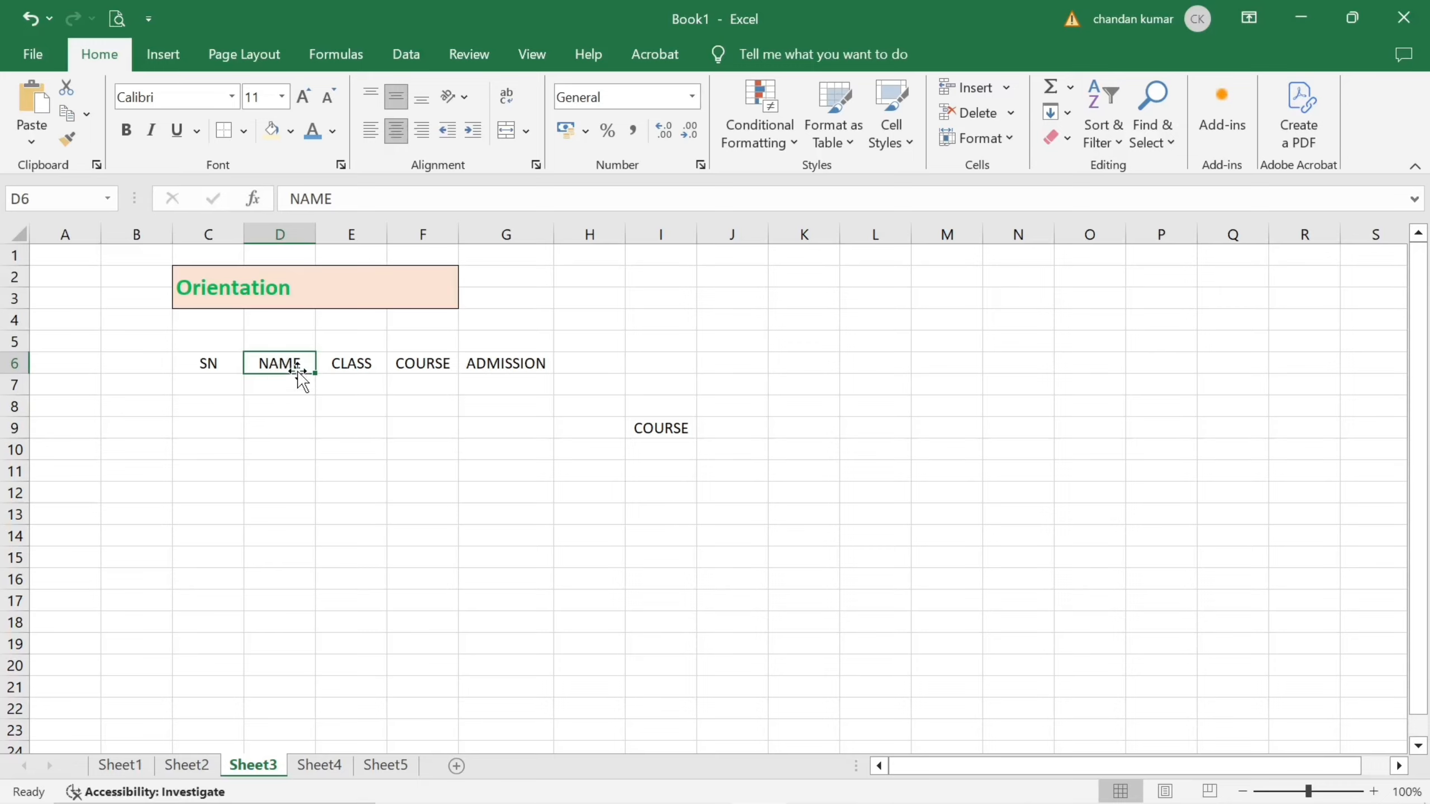
pyautogui.click(464, 96)
pyautogui.click(473, 97)
pyautogui.click(465, 97)
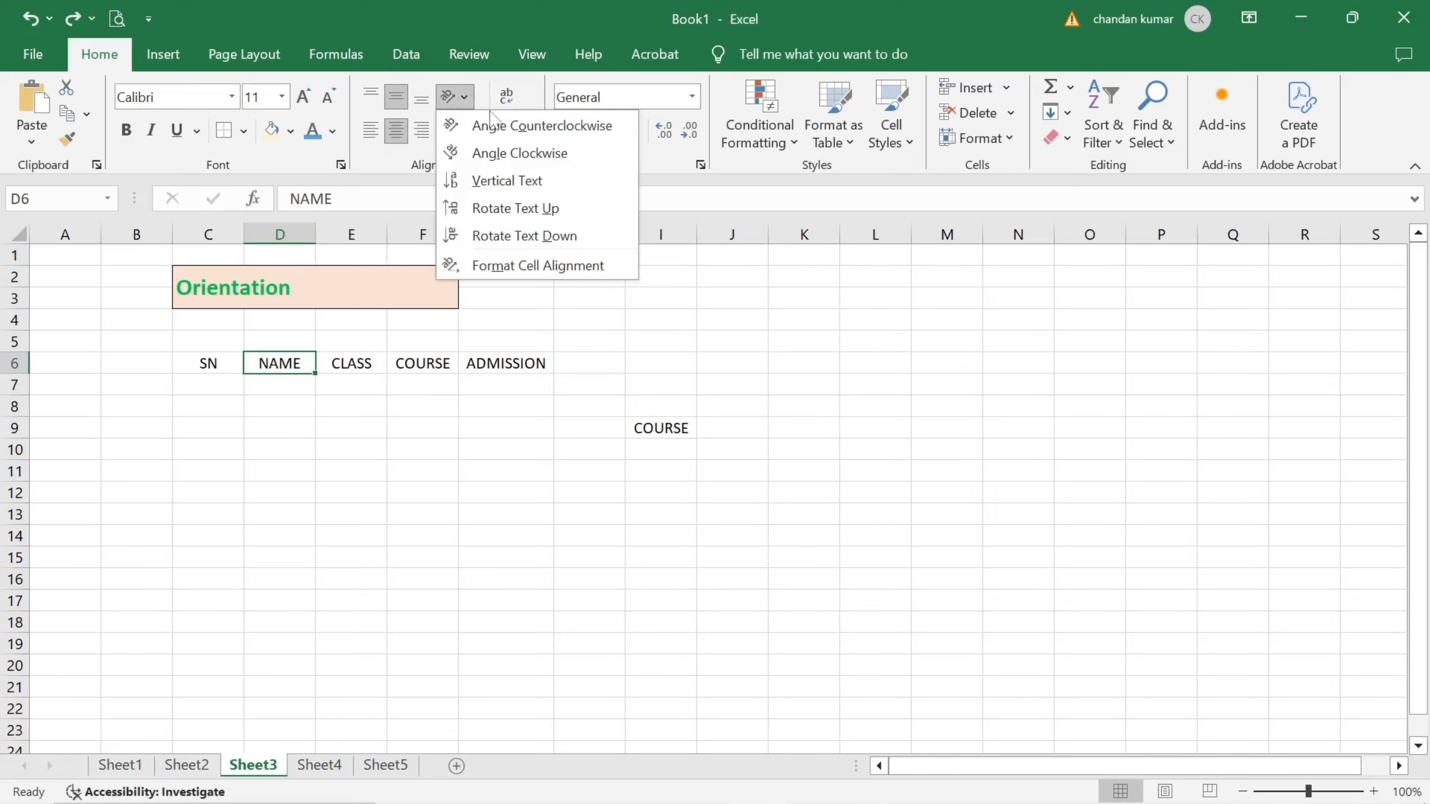
pyautogui.click(502, 127)
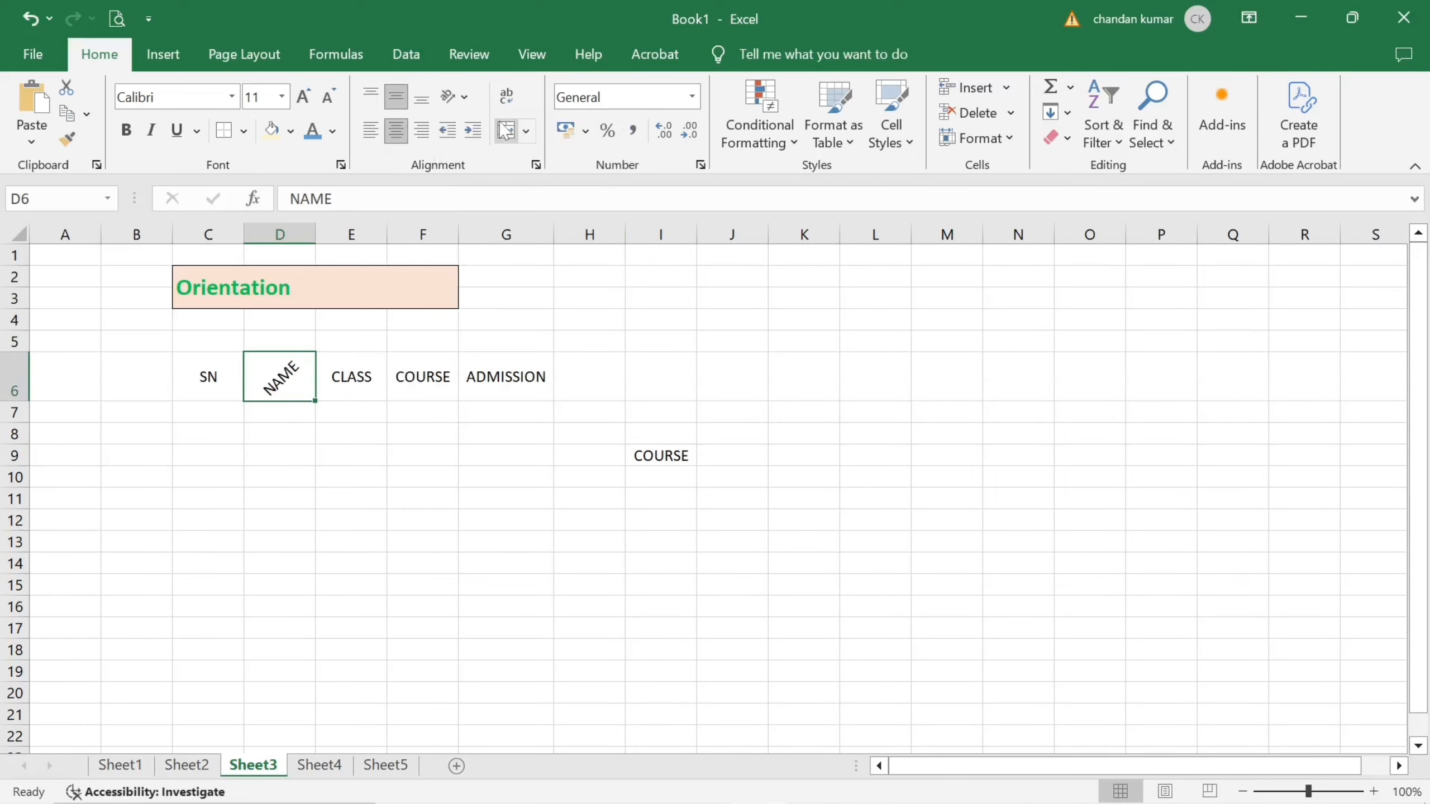
pyautogui.click(347, 388)
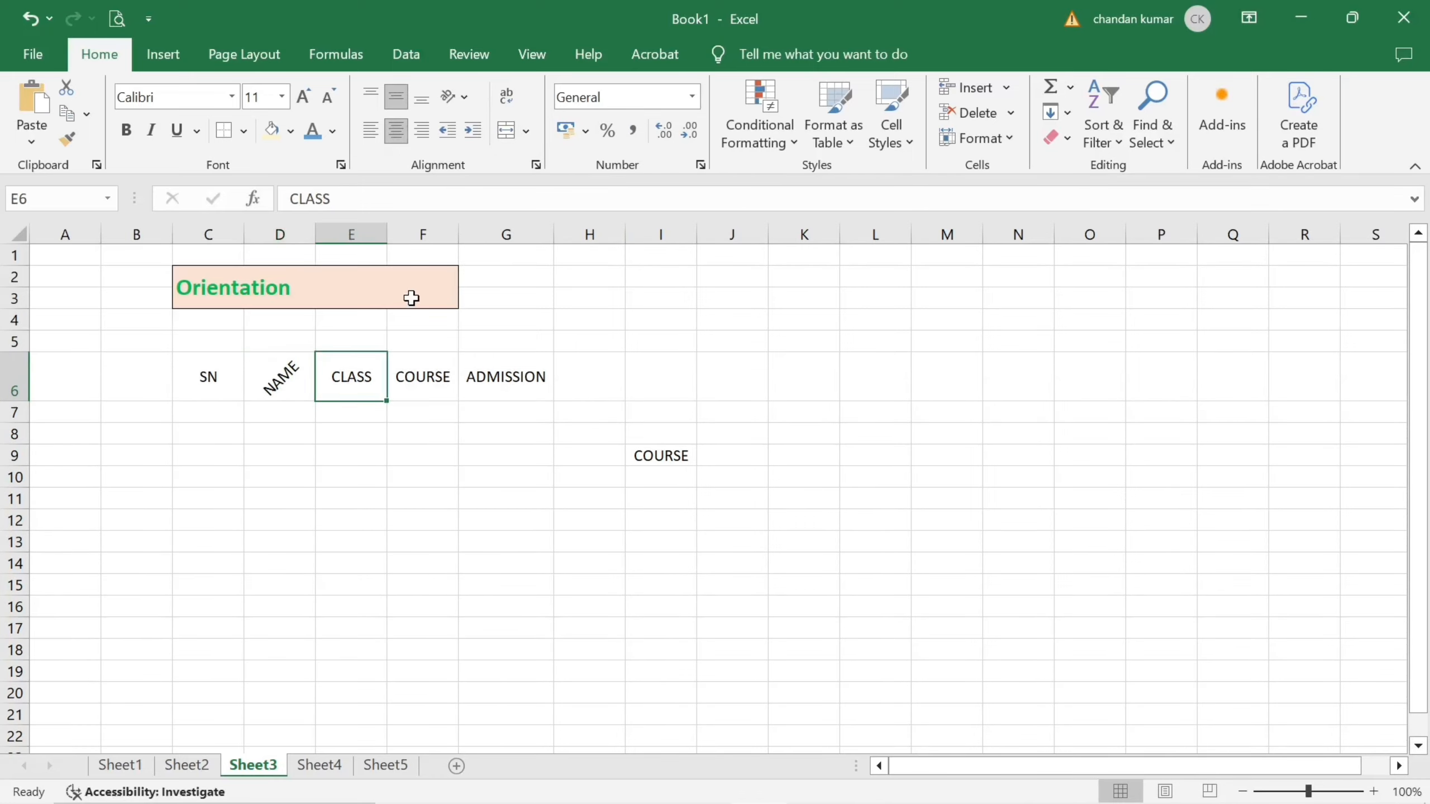
pyautogui.click(471, 97)
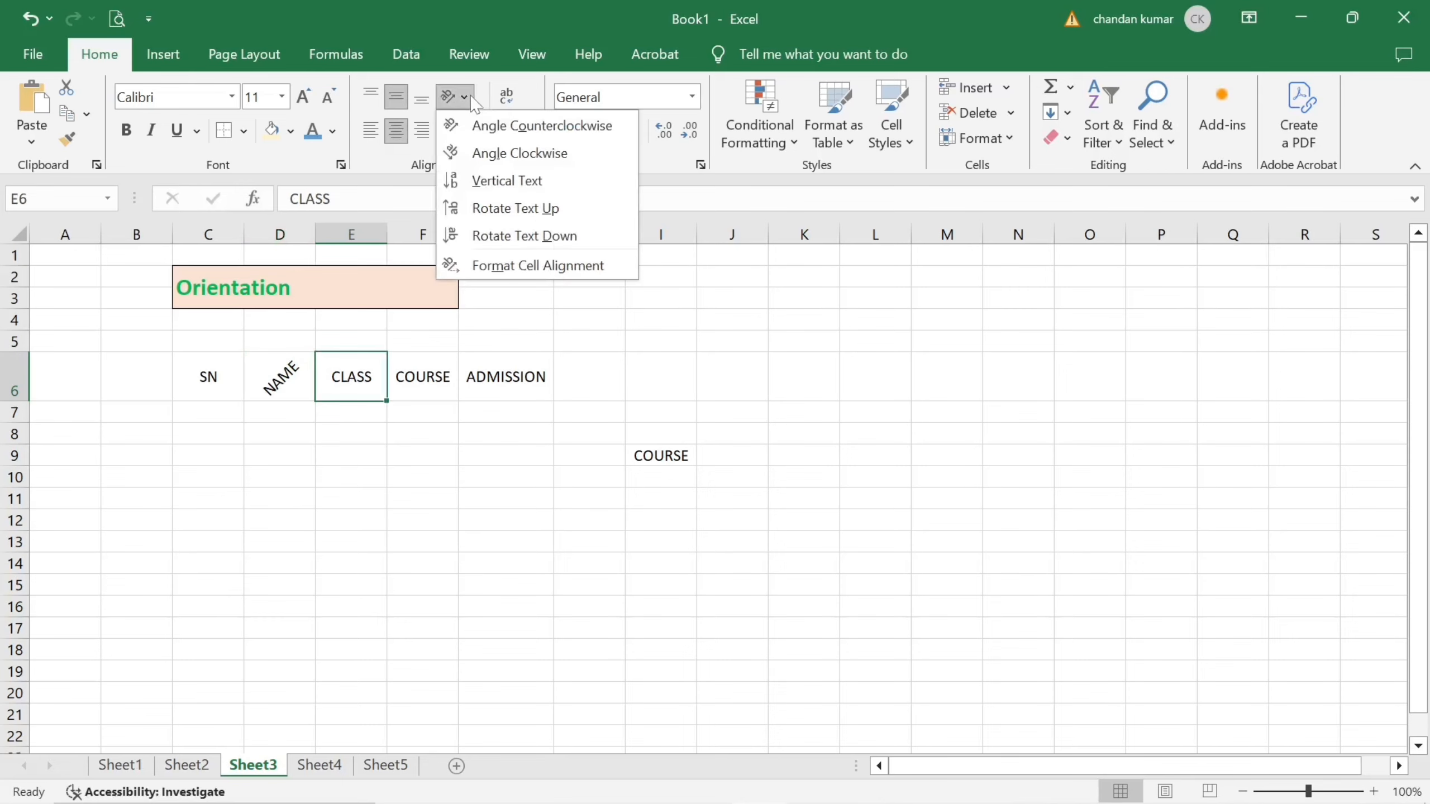
pyautogui.click(508, 155)
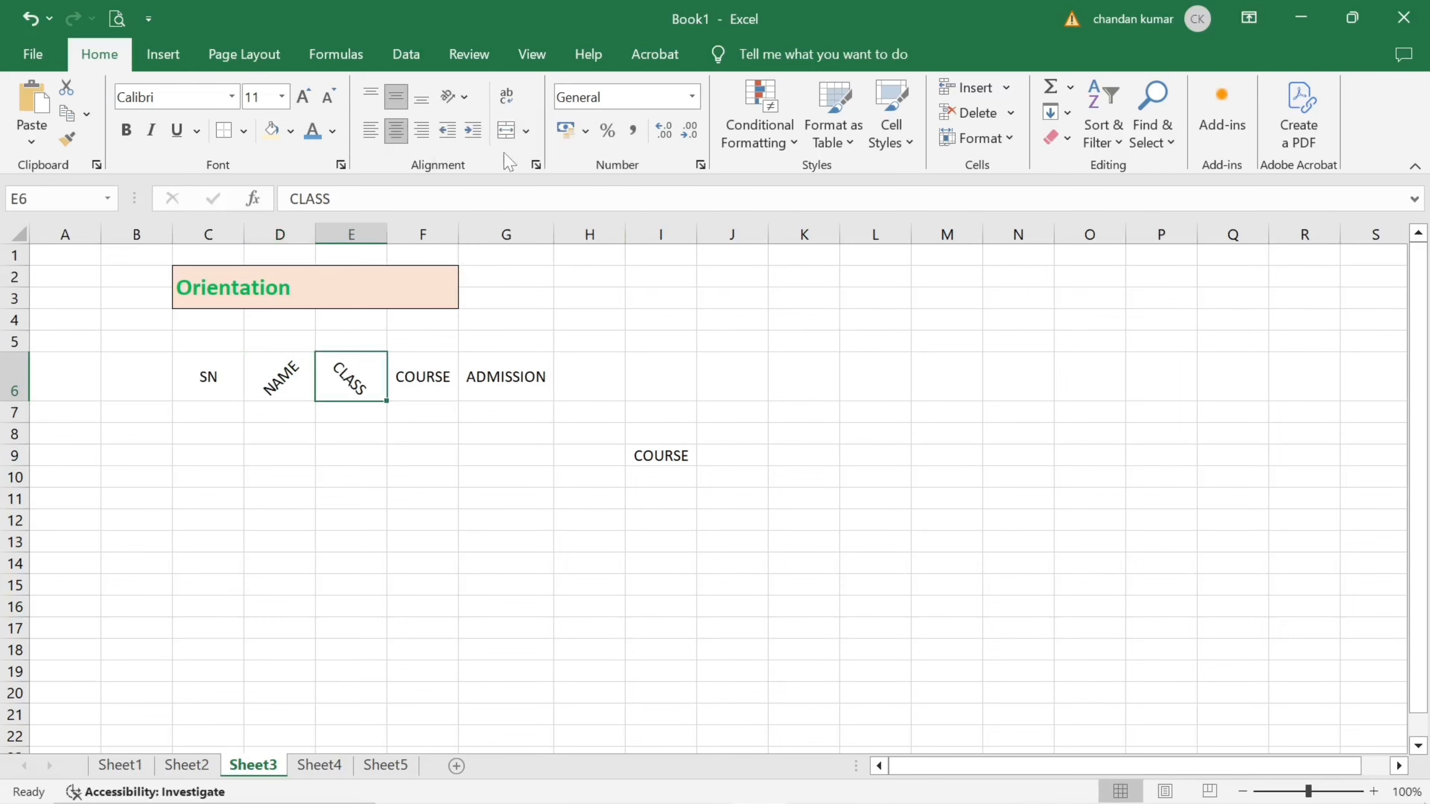
# Step: Rotate the COURSE heading in cell F6 upward and the ADMISSION heading in cell G6 downward
pyautogui.click(409, 370)
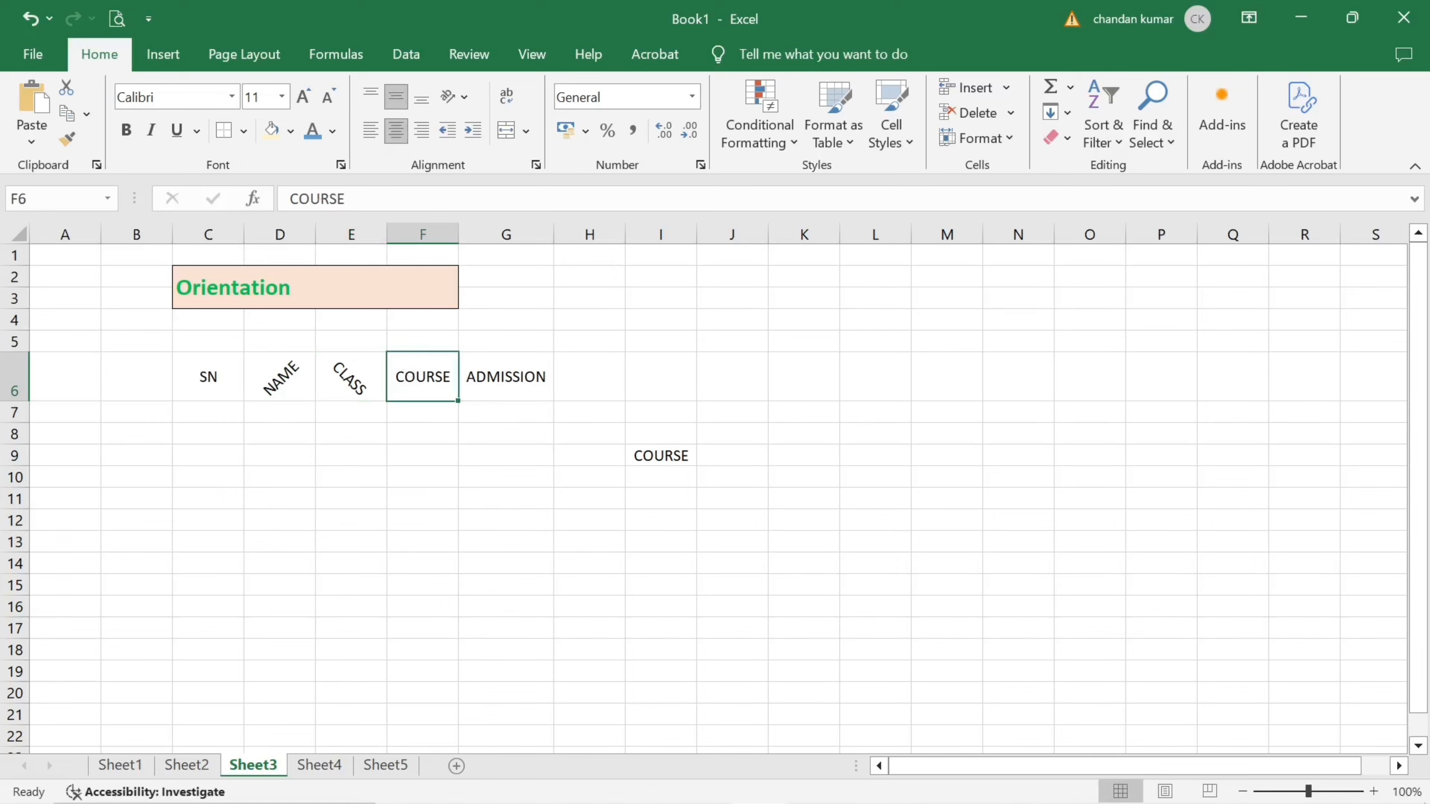
pyautogui.click(455, 96)
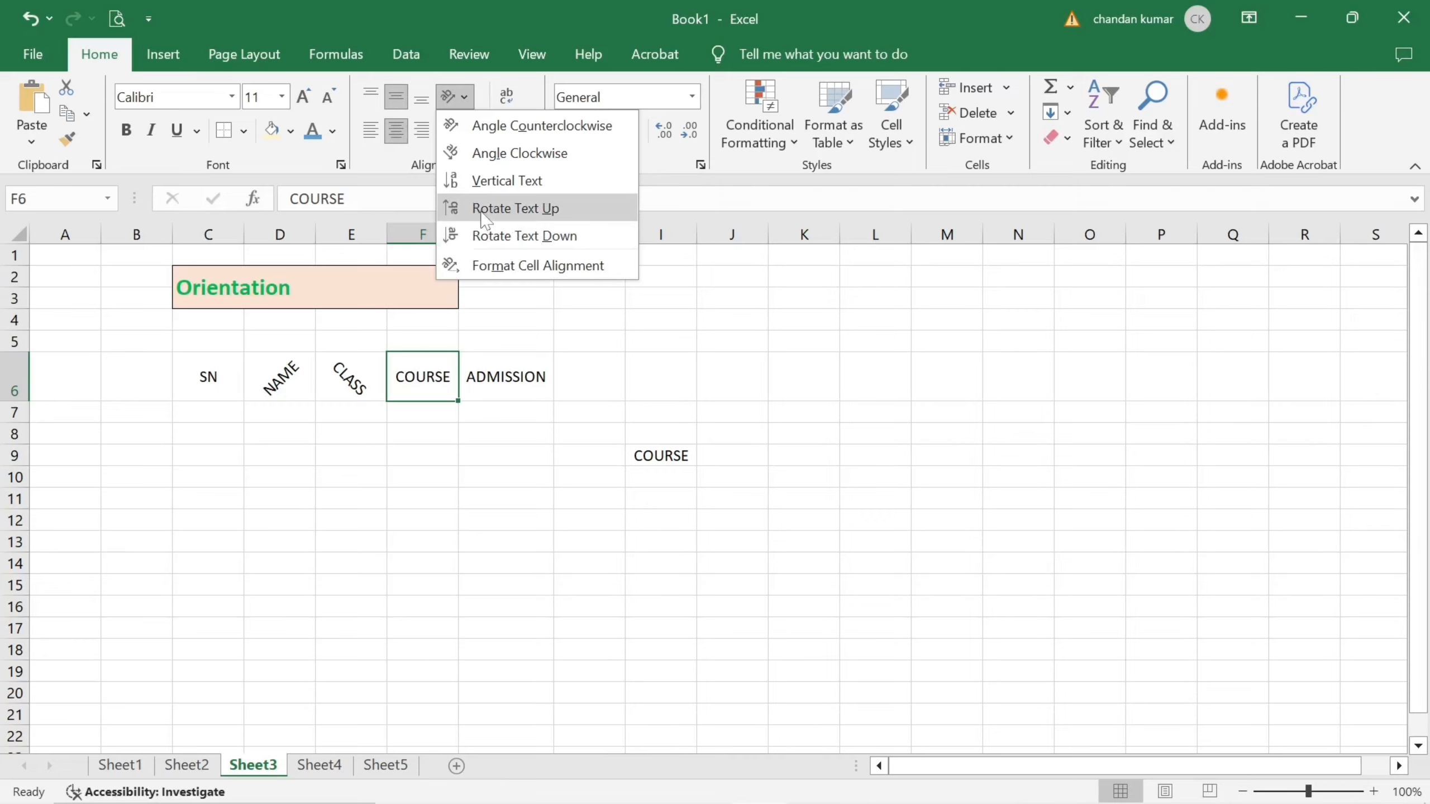
pyautogui.click(526, 212)
pyautogui.click(490, 383)
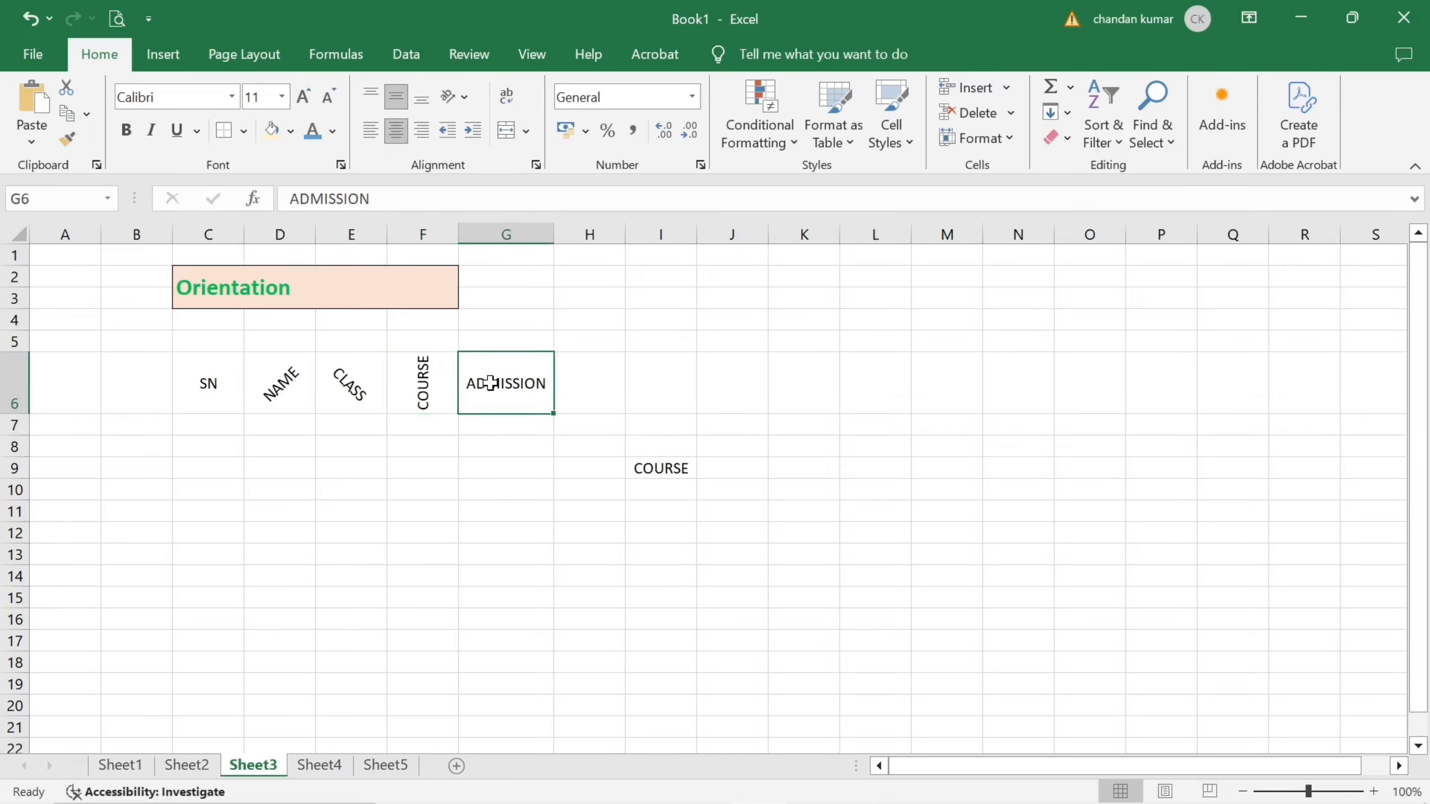
pyautogui.click(454, 97)
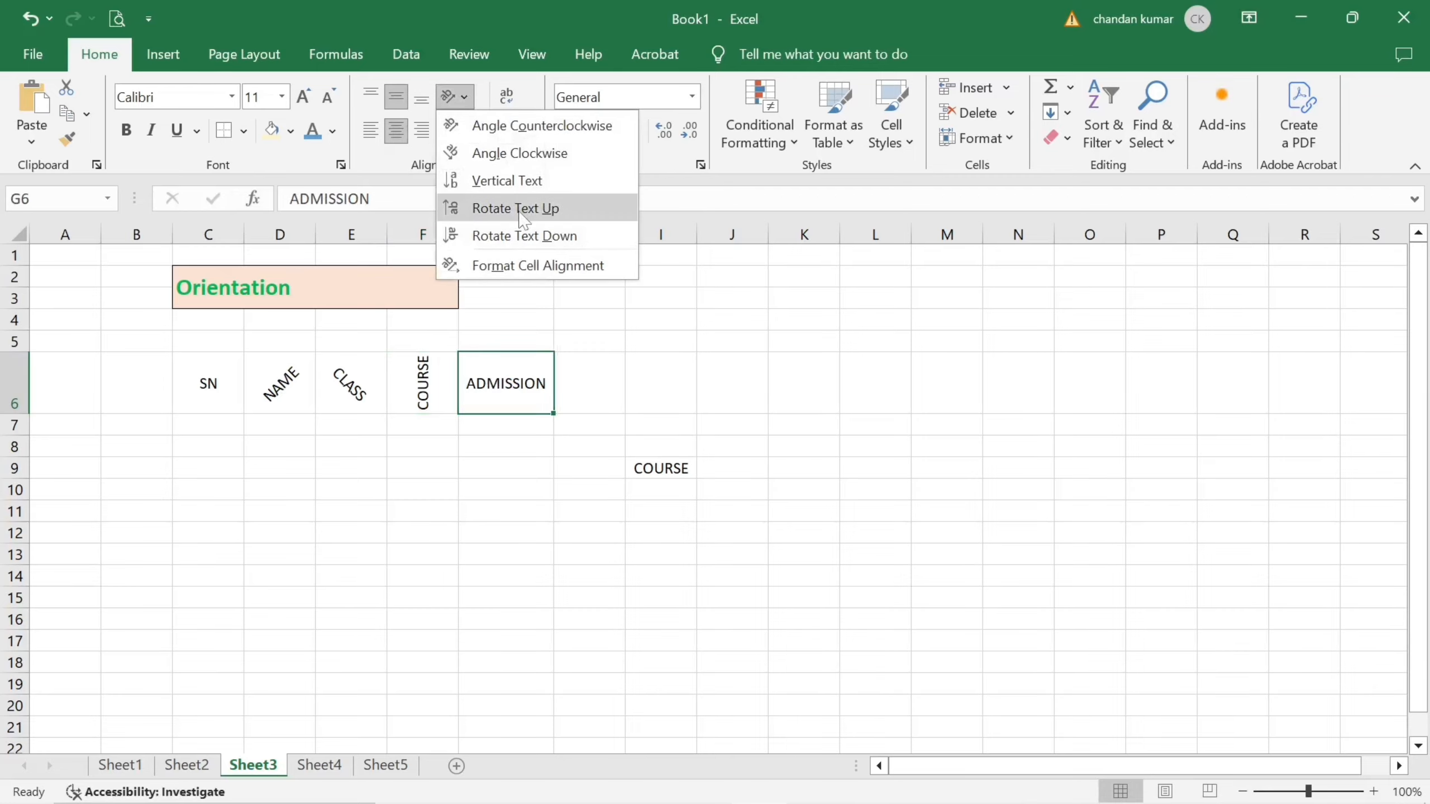
pyautogui.click(540, 235)
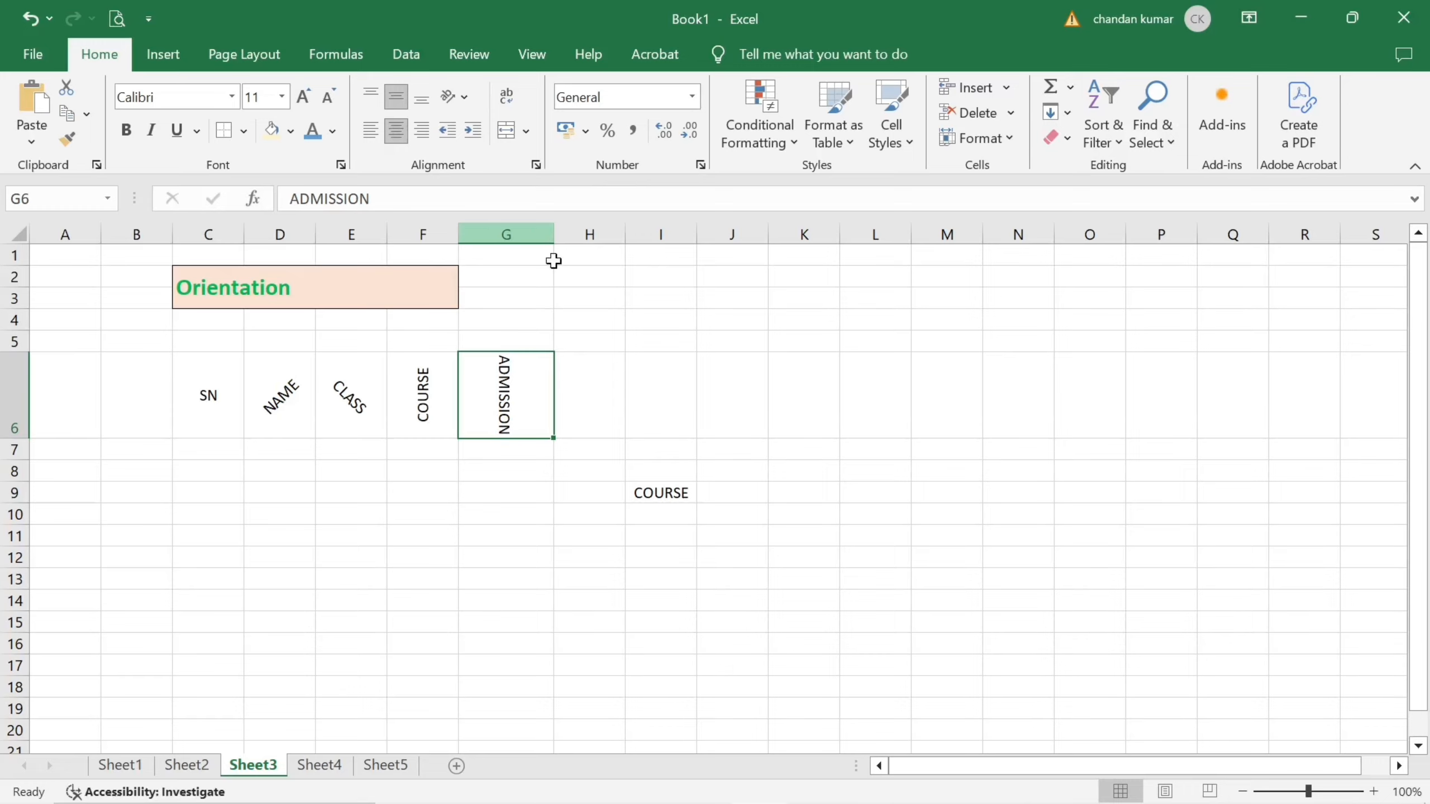
# Step: Apply the Vertical Text orientation to the COURSE text in cell I9
pyautogui.click(650, 487)
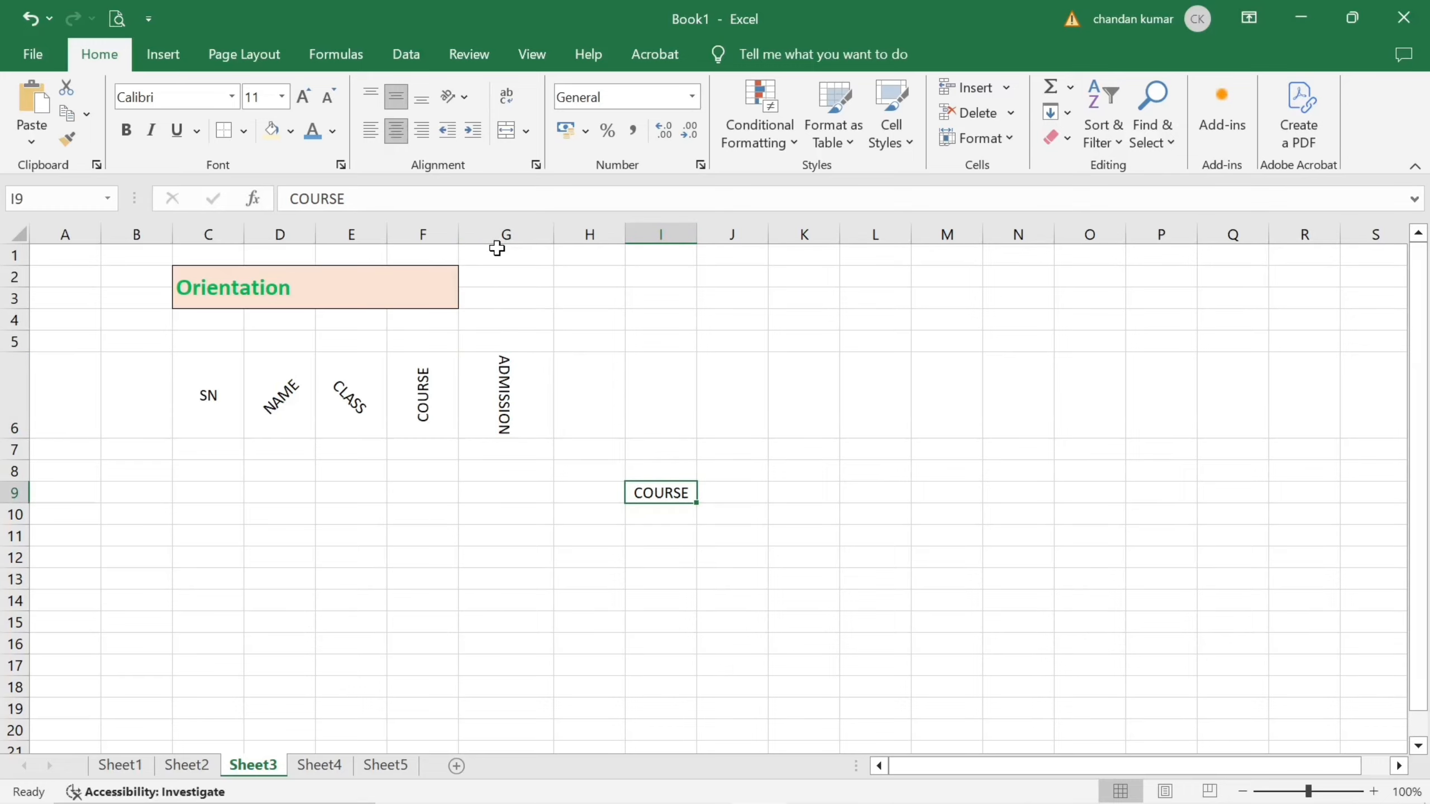
pyautogui.click(469, 97)
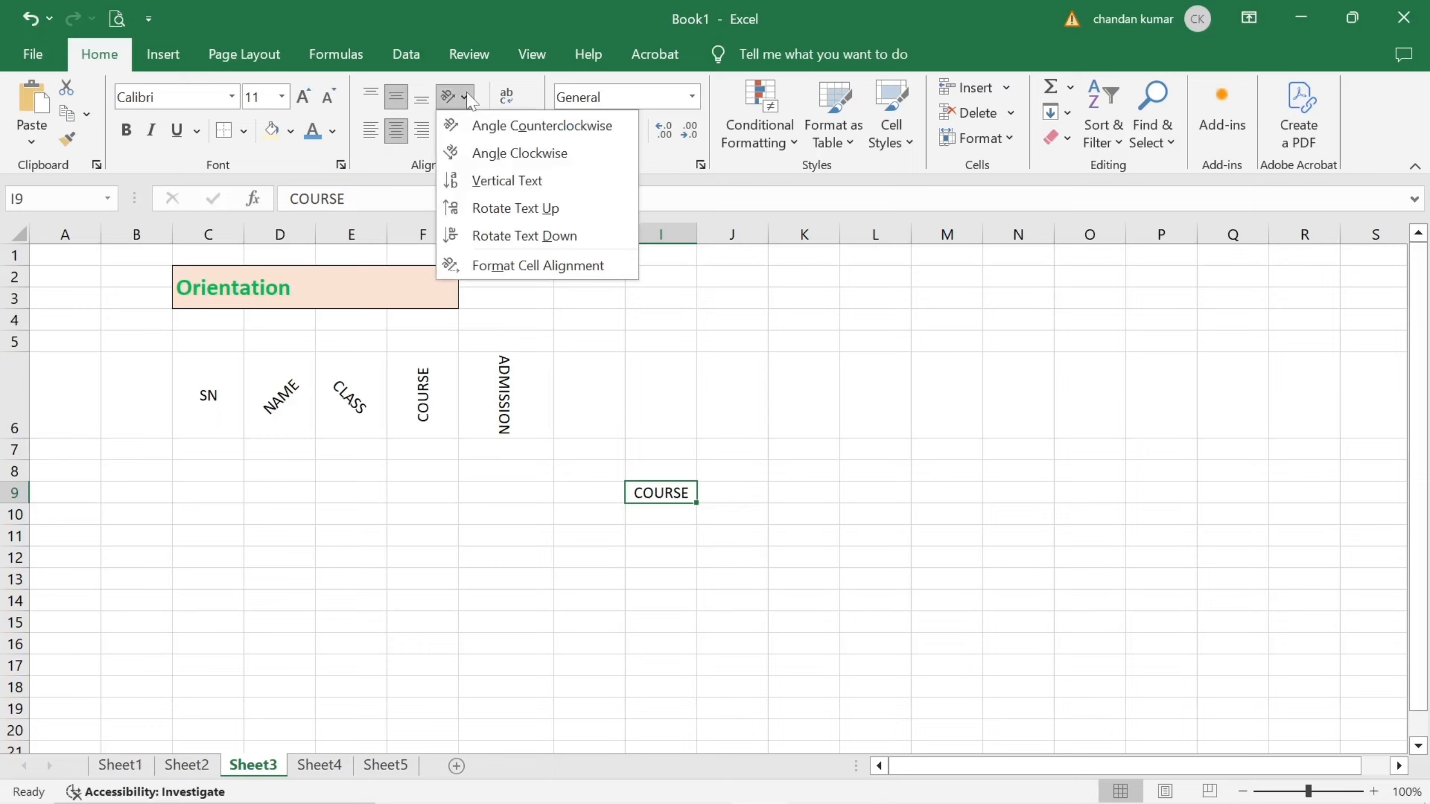
pyautogui.click(512, 181)
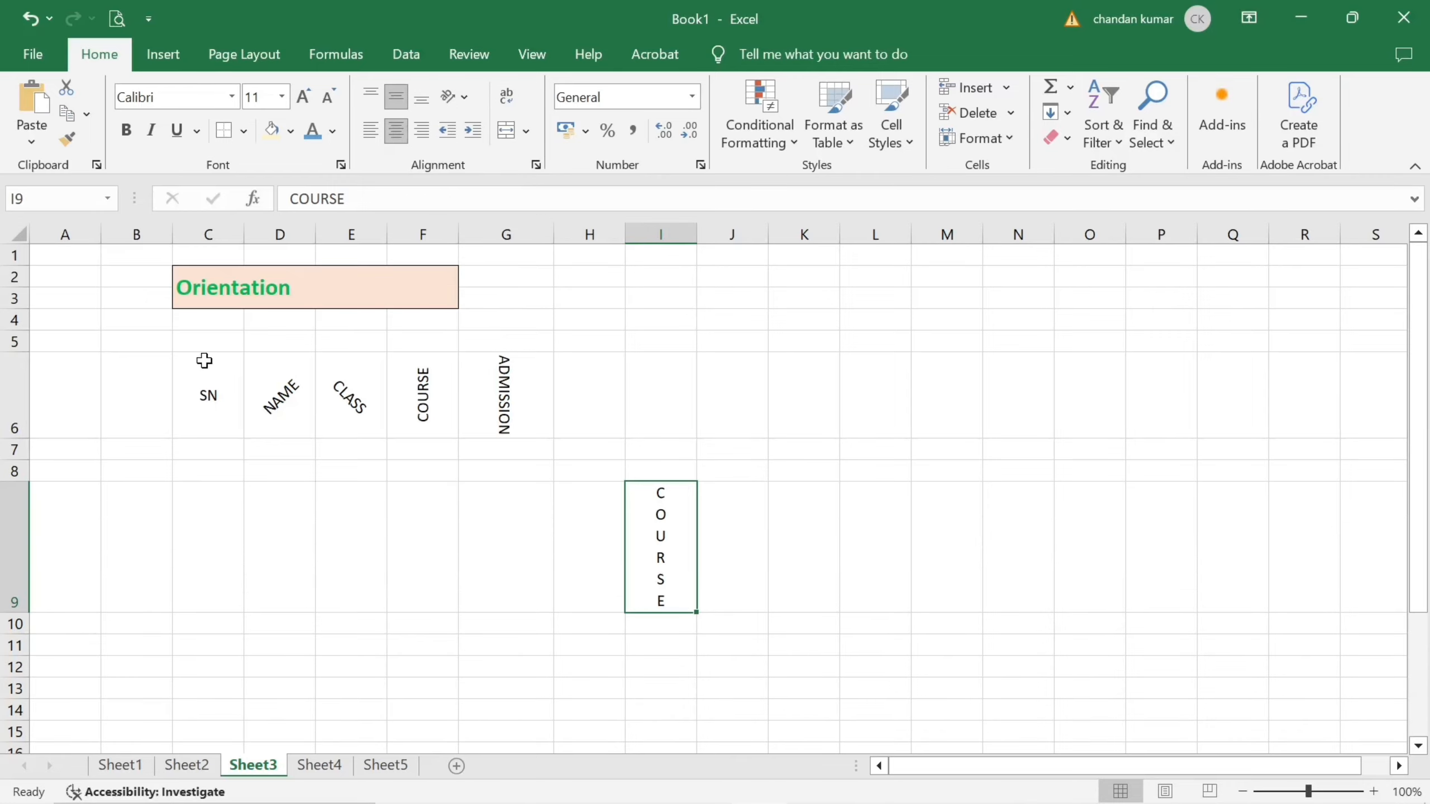
# Step: Select the range C6:I9 and review the available text orientation options without applying one
pyautogui.moveTo(204, 363); pyautogui.dragTo(653, 555)
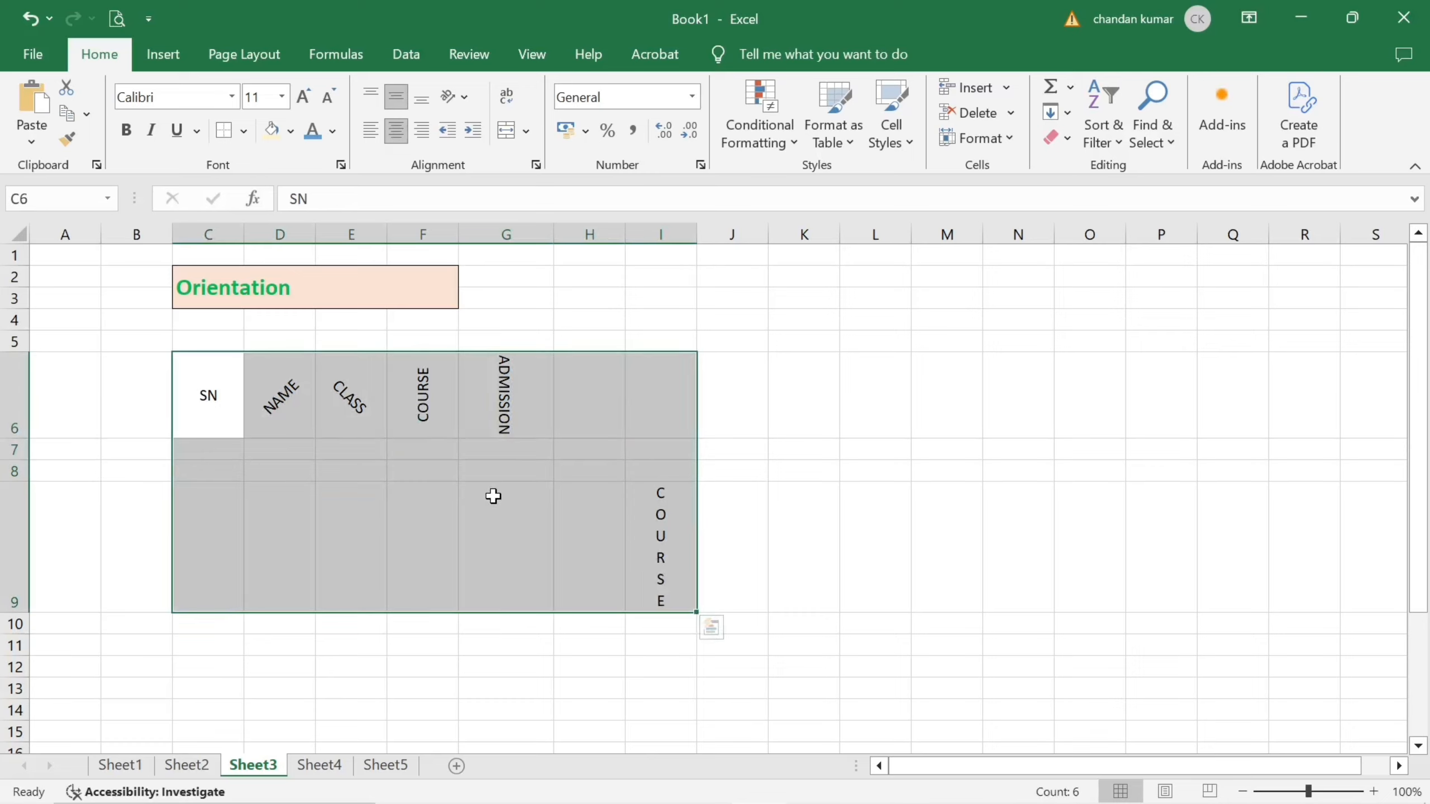
pyautogui.click(454, 97)
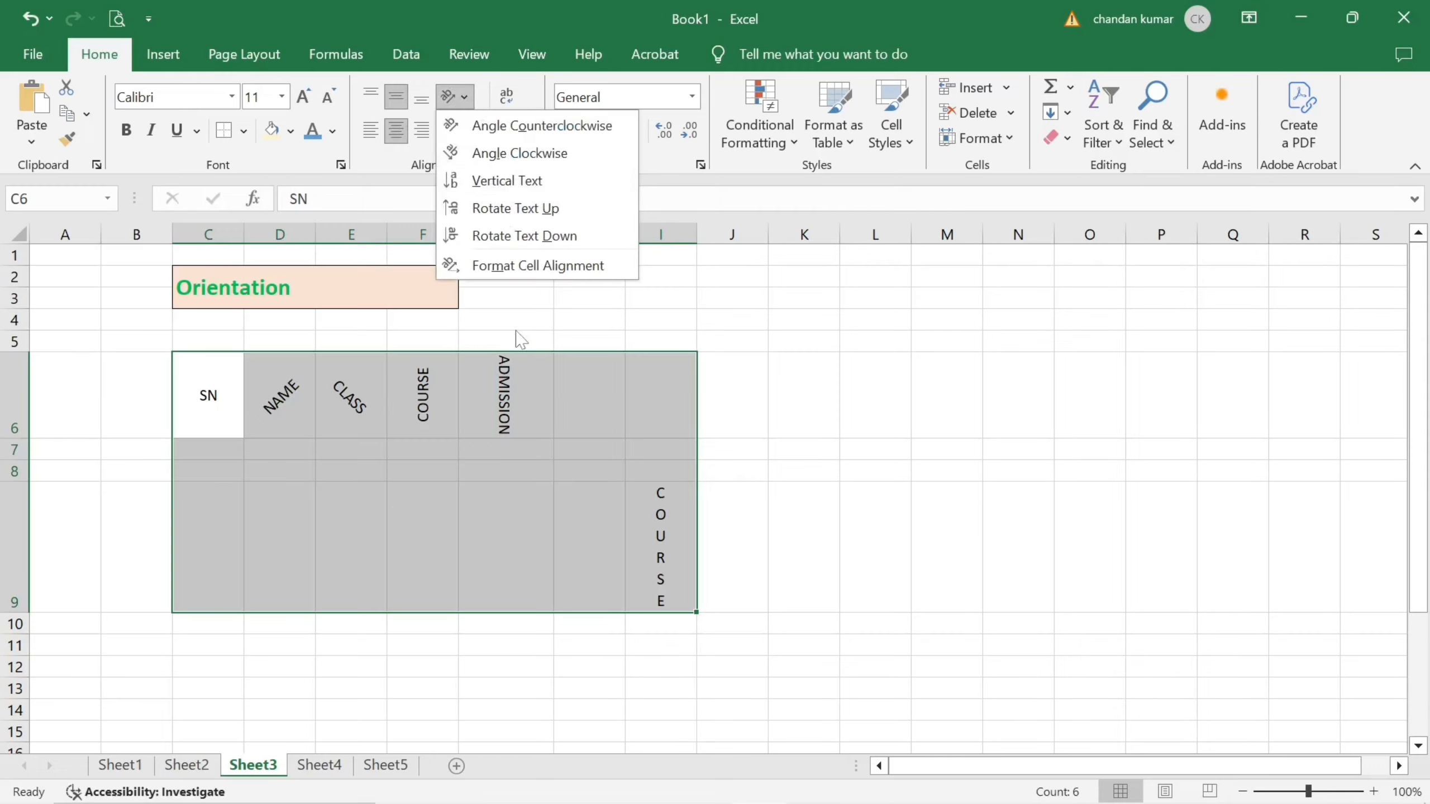
pyautogui.click(290, 395)
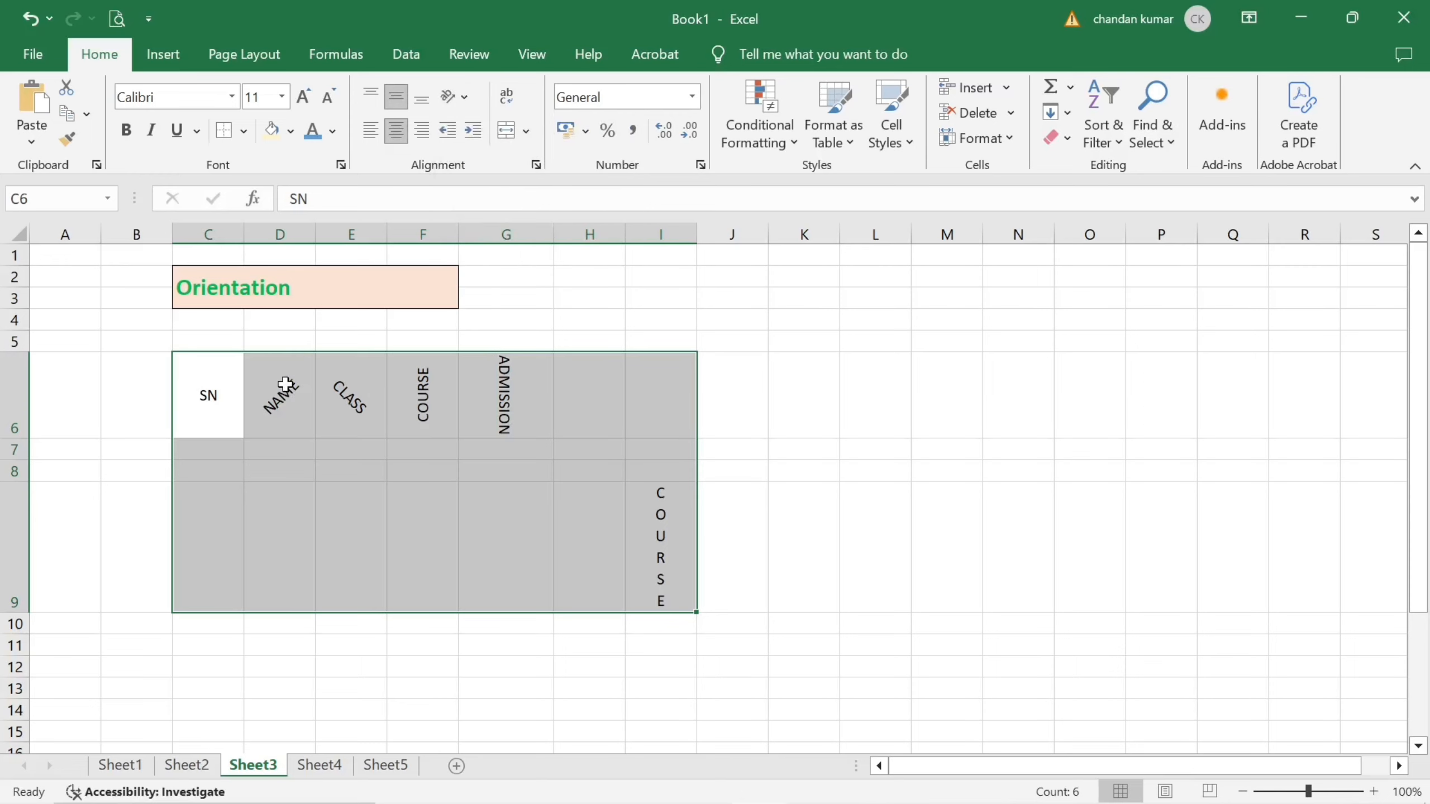
# Step: Give the NAME heading in cell D6 a flatter custom counterclockwise angle through the Format Cells alignment settings
pyautogui.click(290, 394)
pyautogui.click(463, 97)
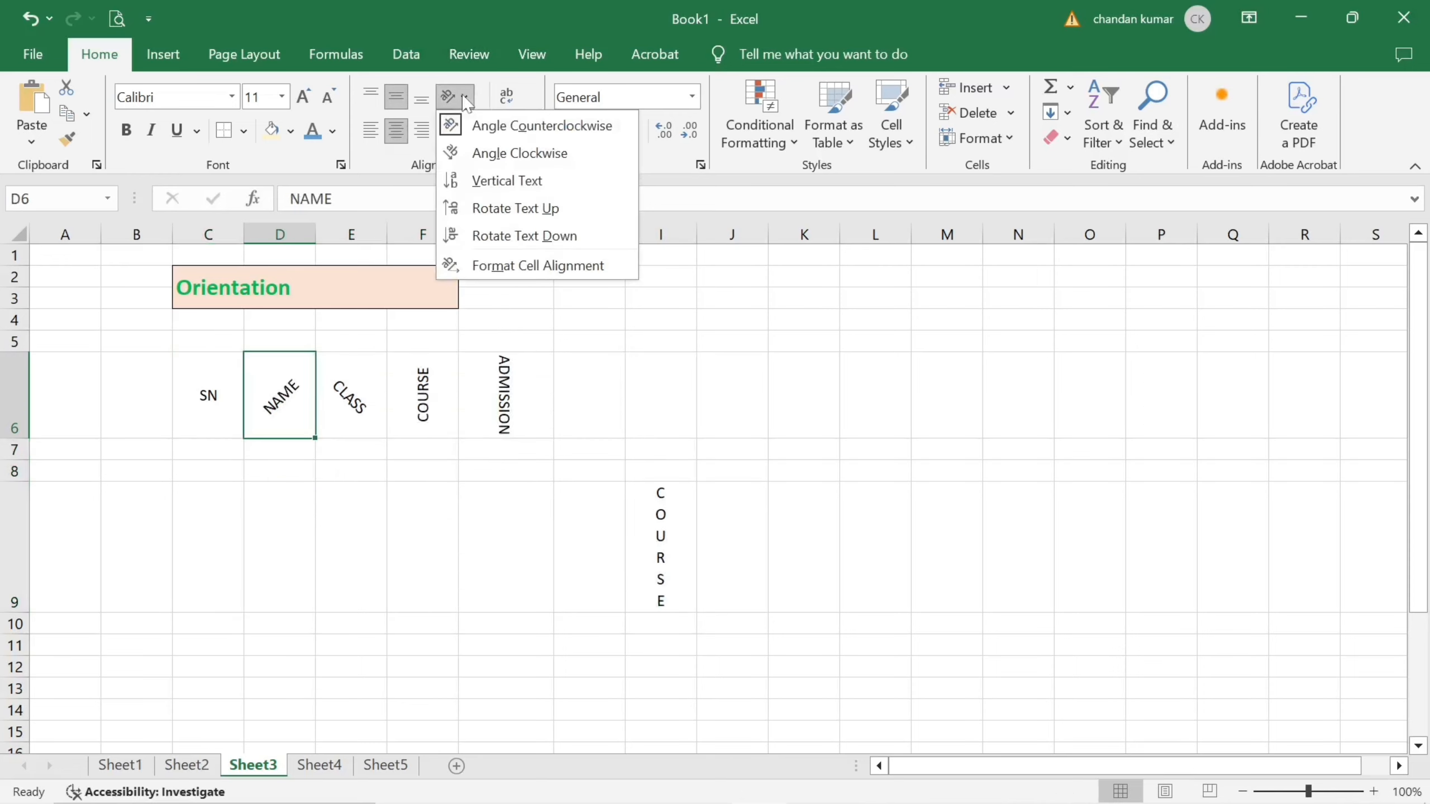
pyautogui.click(539, 267)
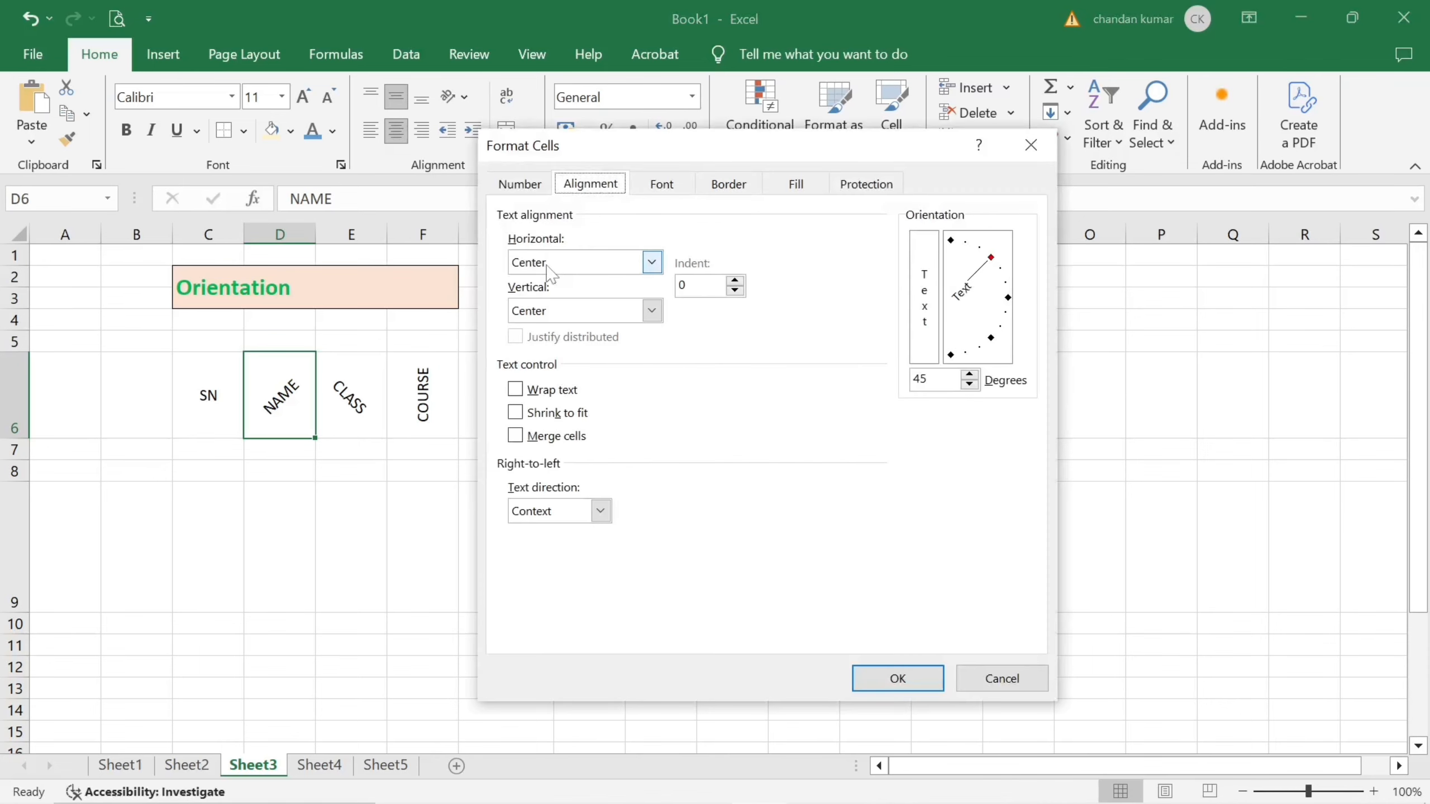
pyautogui.moveTo(680, 147); pyautogui.dragTo(552, 144)
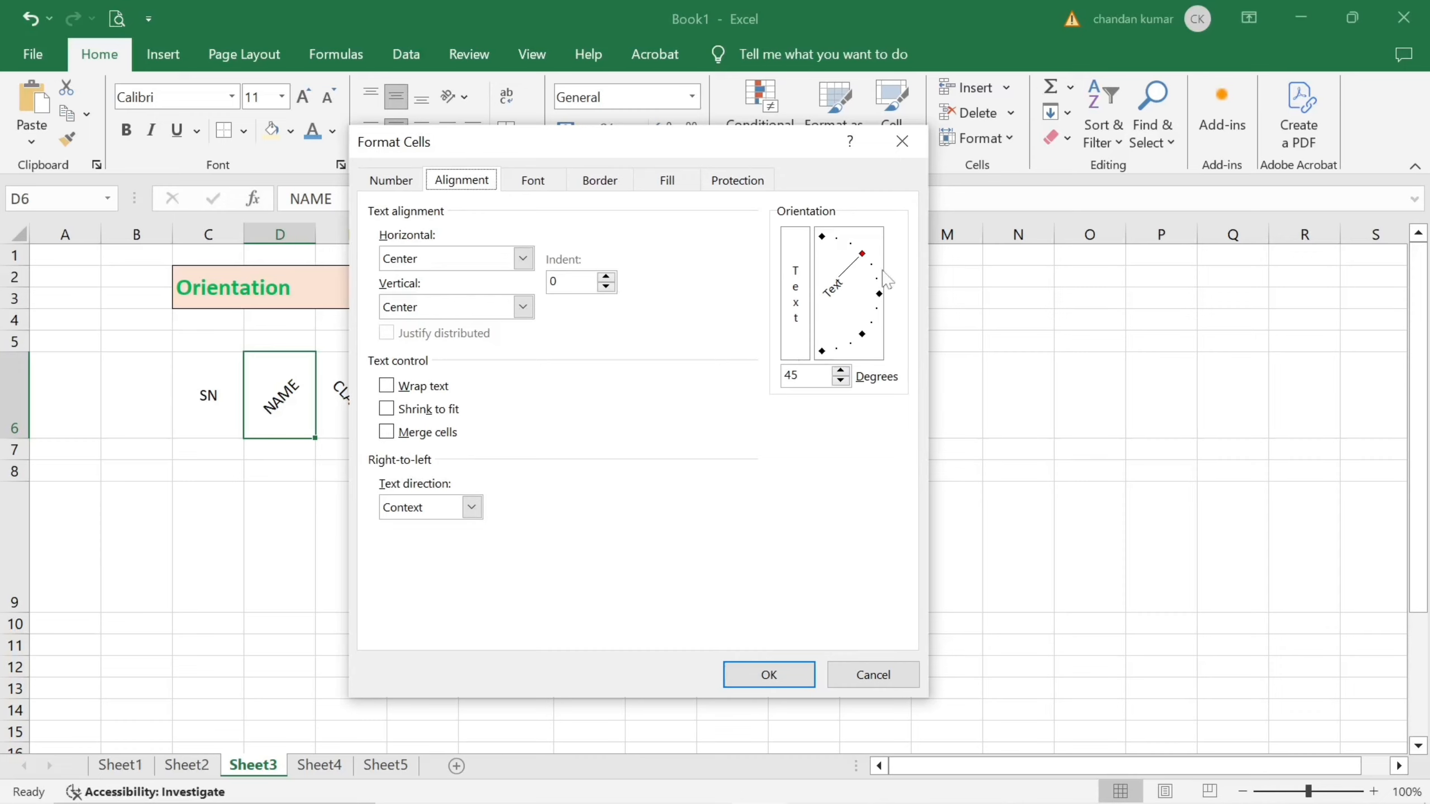
pyautogui.click(867, 261)
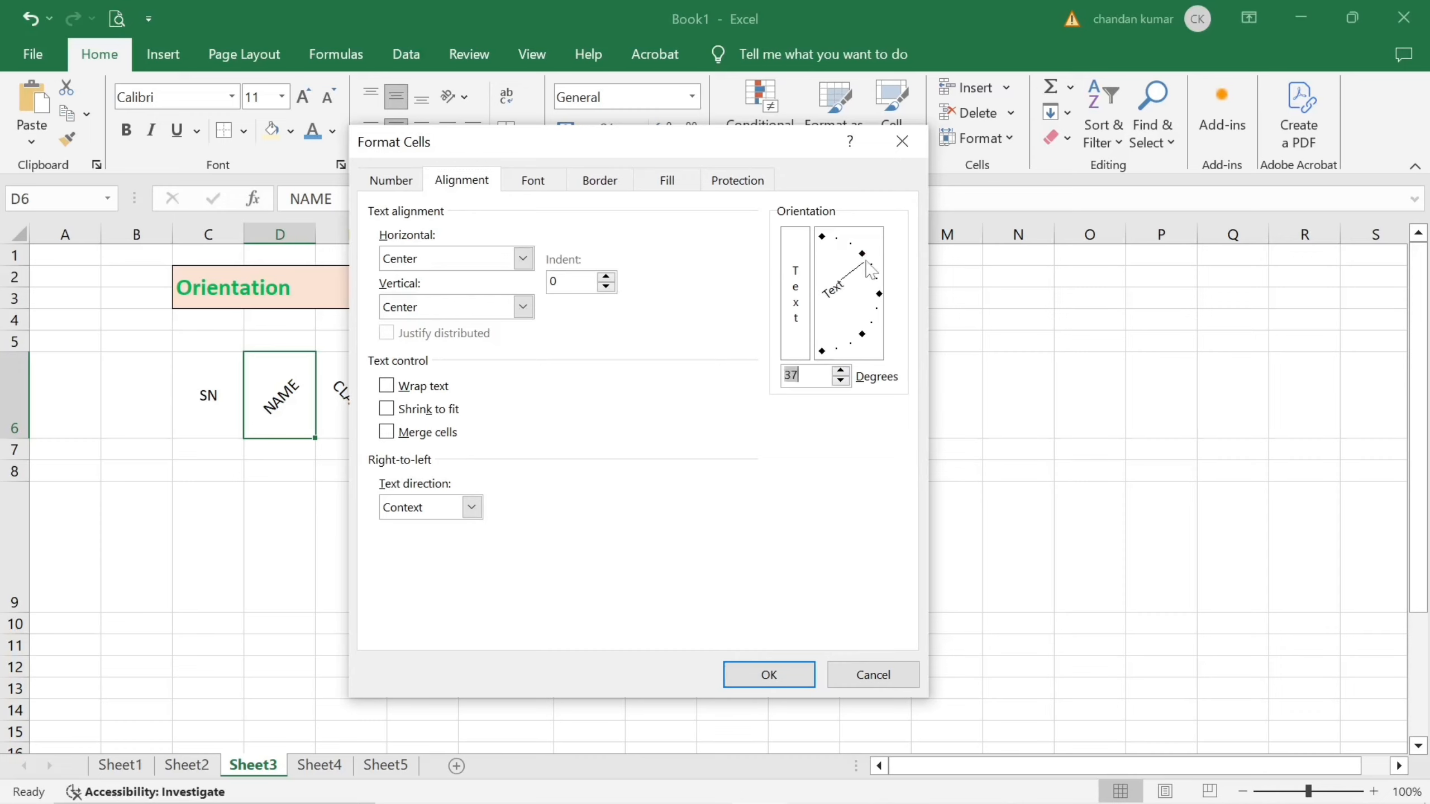
pyautogui.moveTo(867, 263); pyautogui.dragTo(872, 274)
pyautogui.click(767, 675)
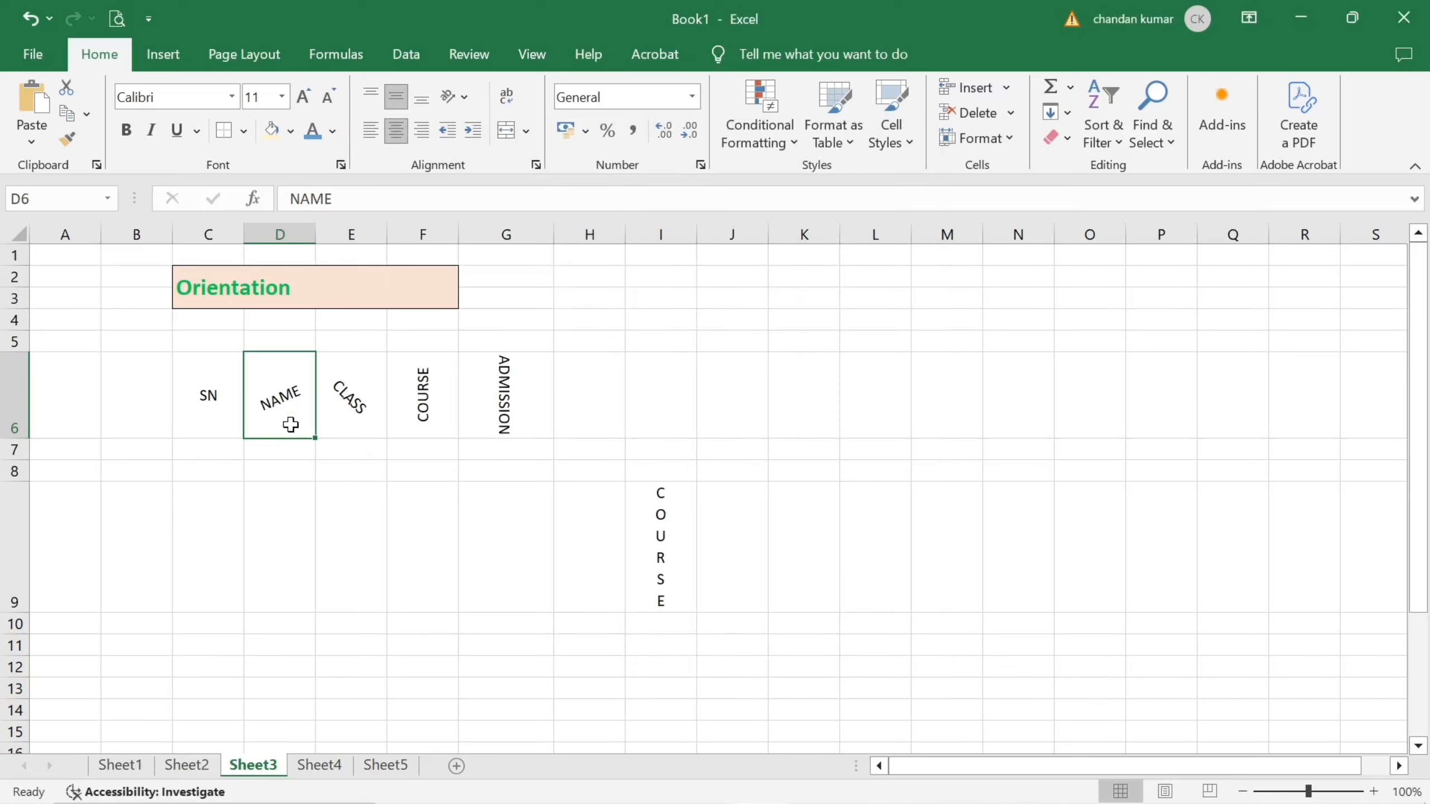
pyautogui.click(467, 98)
pyautogui.click(384, 458)
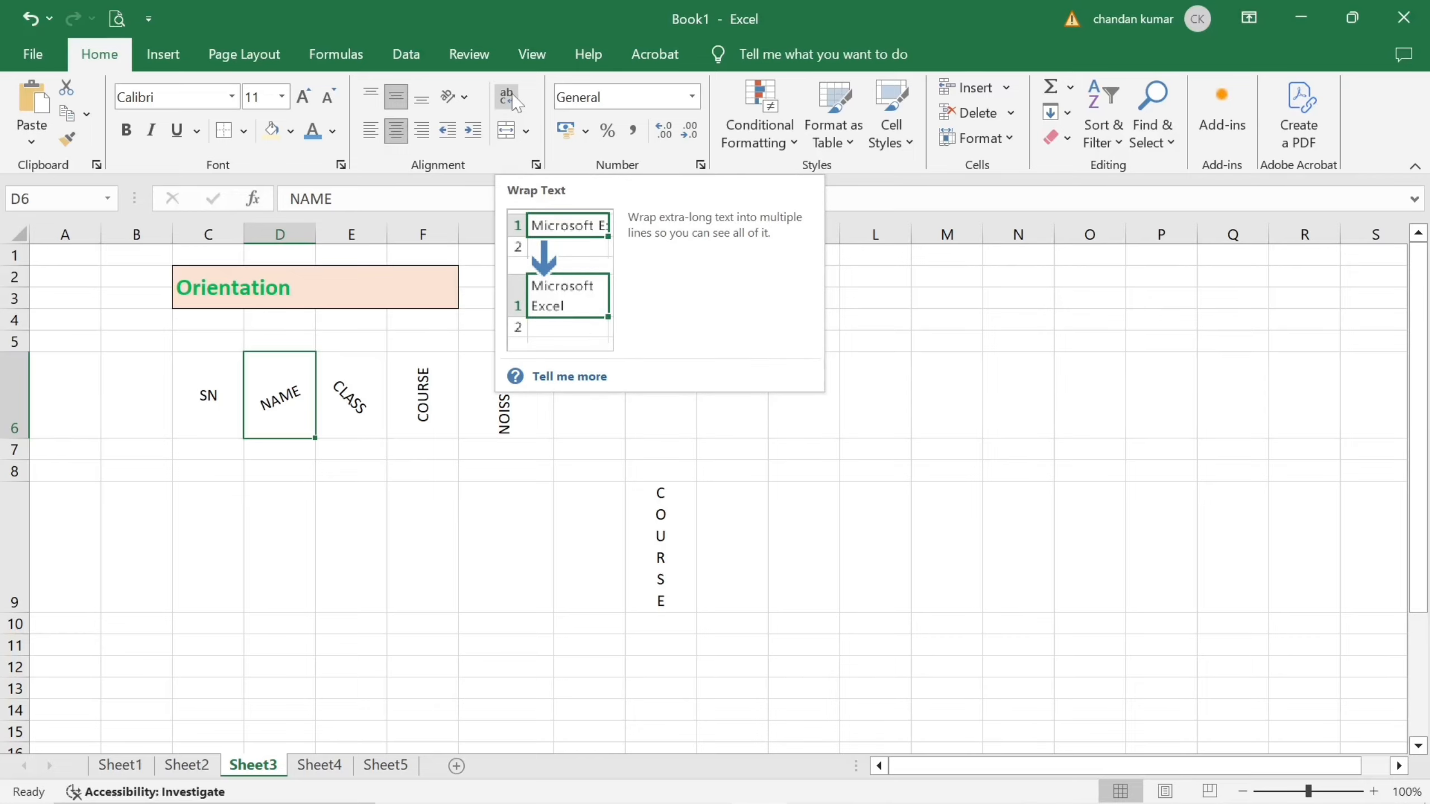
pyautogui.click(337, 413)
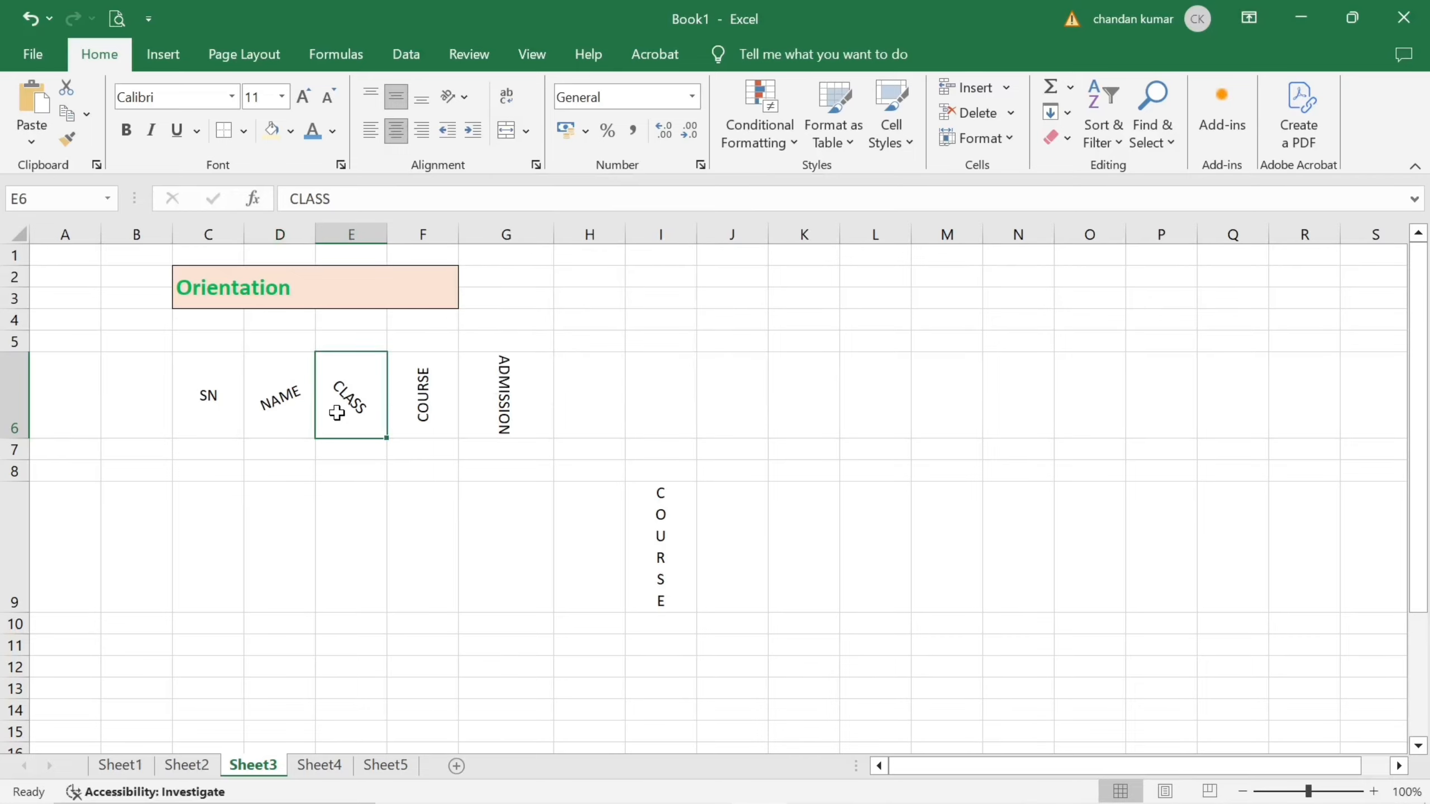
# Step: On Sheet4, resize column E until it is narrower than the person's name in cell E5, and wrap that cell's text
pyautogui.click(319, 765)
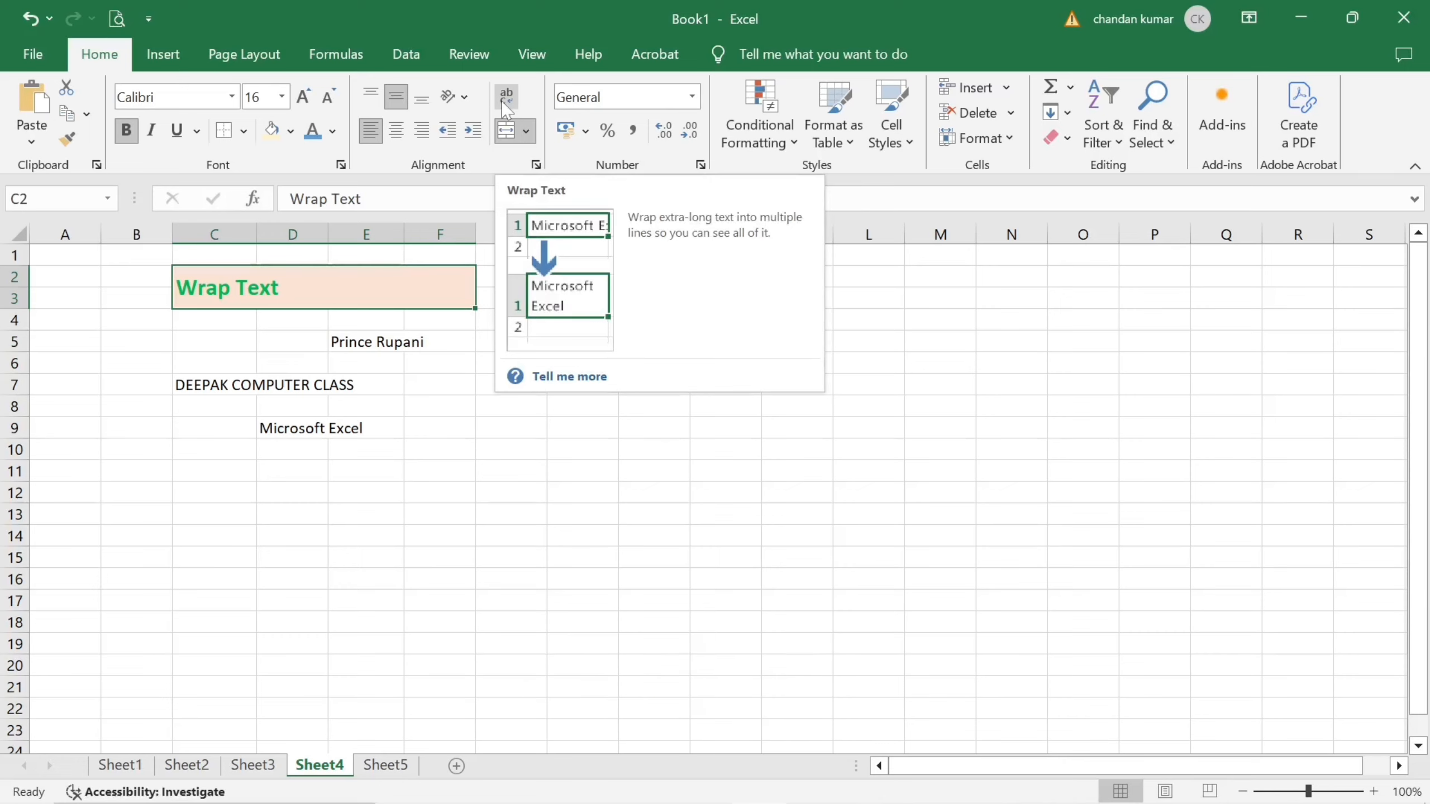
pyautogui.click(388, 347)
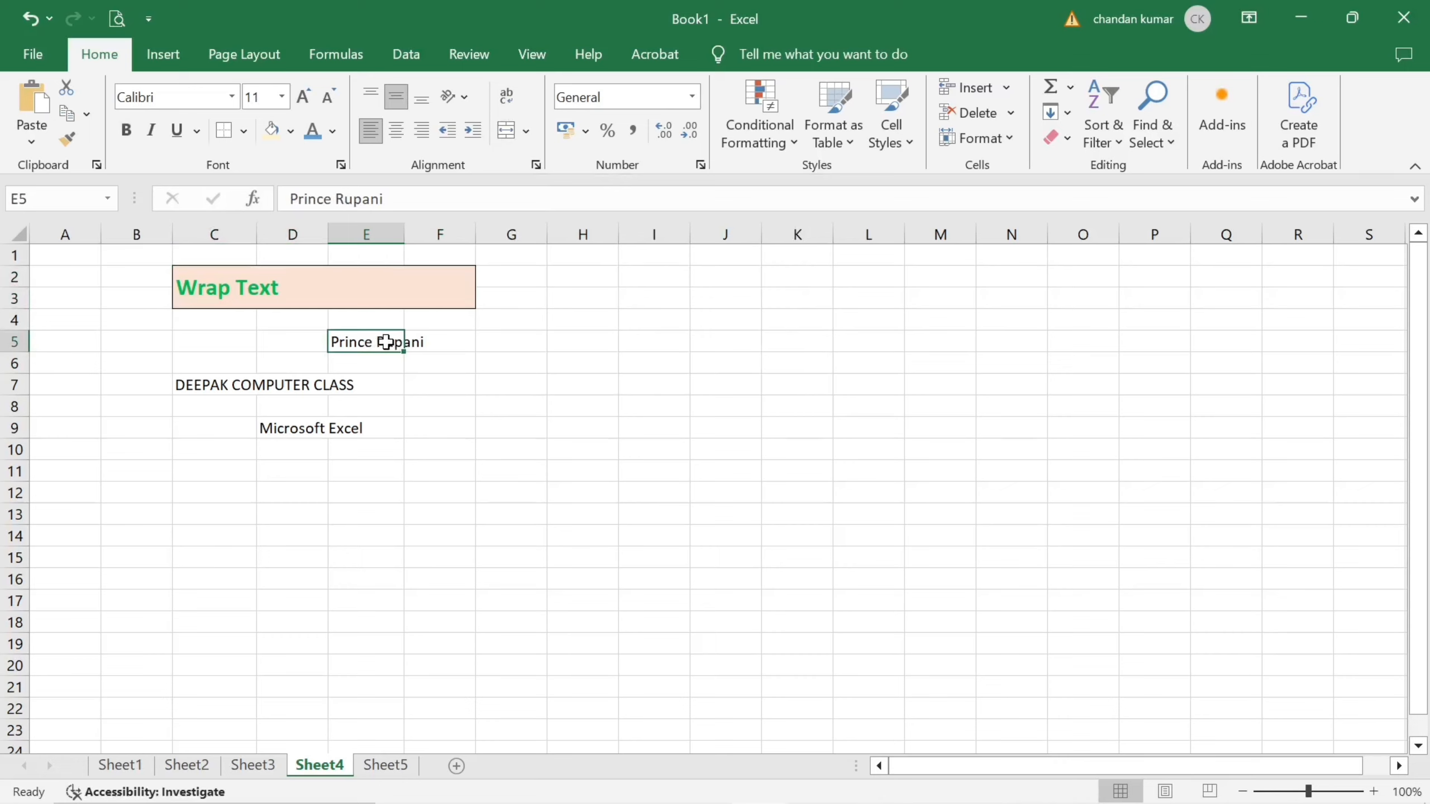
pyautogui.doubleClick(404, 237)
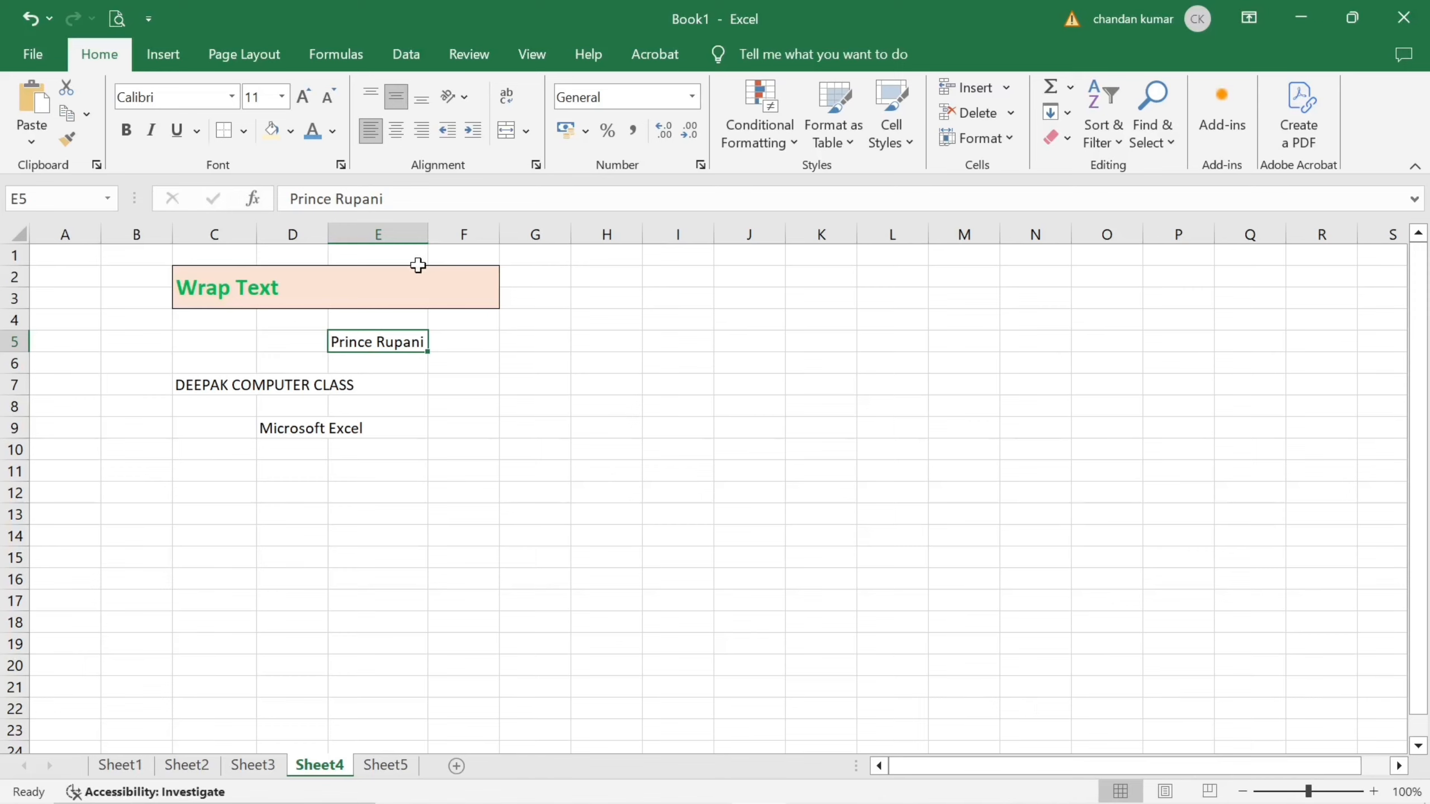
pyautogui.moveTo(423, 243); pyautogui.dragTo(392, 243)
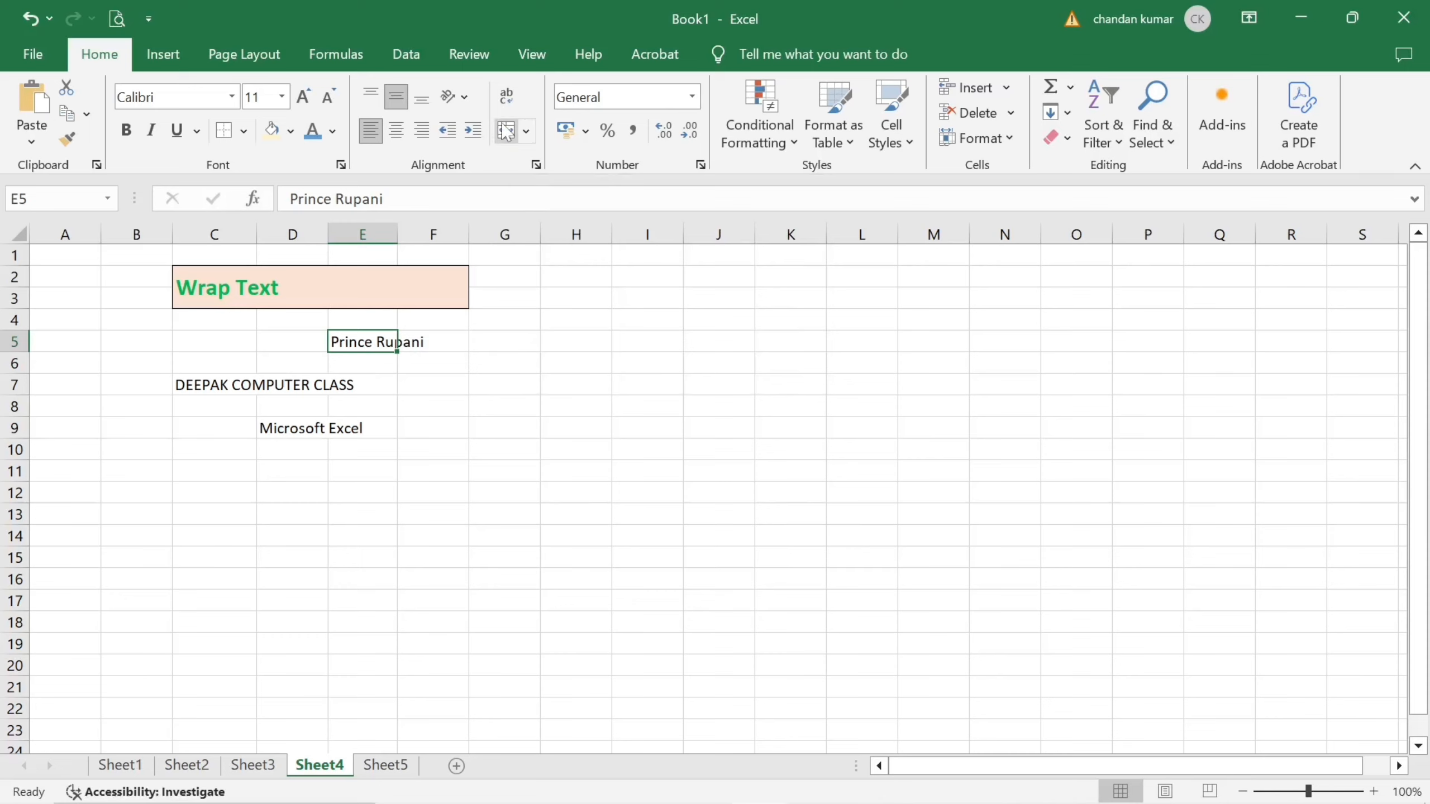
pyautogui.click(508, 99)
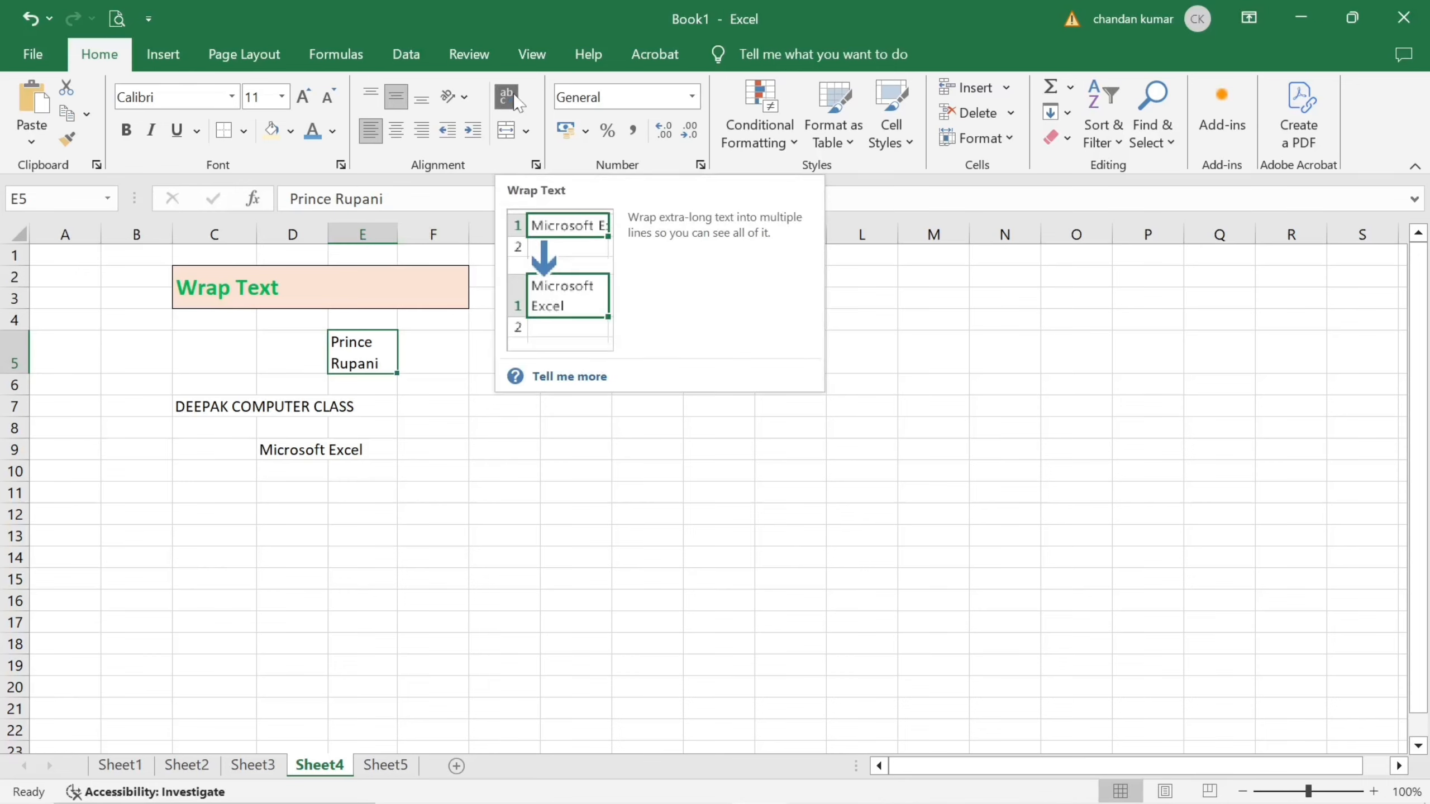
# Step: Try auto-fitting column C to the DEEPAK COMPUTER CLASS text, undo that, and wrap the text in cell C7 instead
pyautogui.click(216, 405)
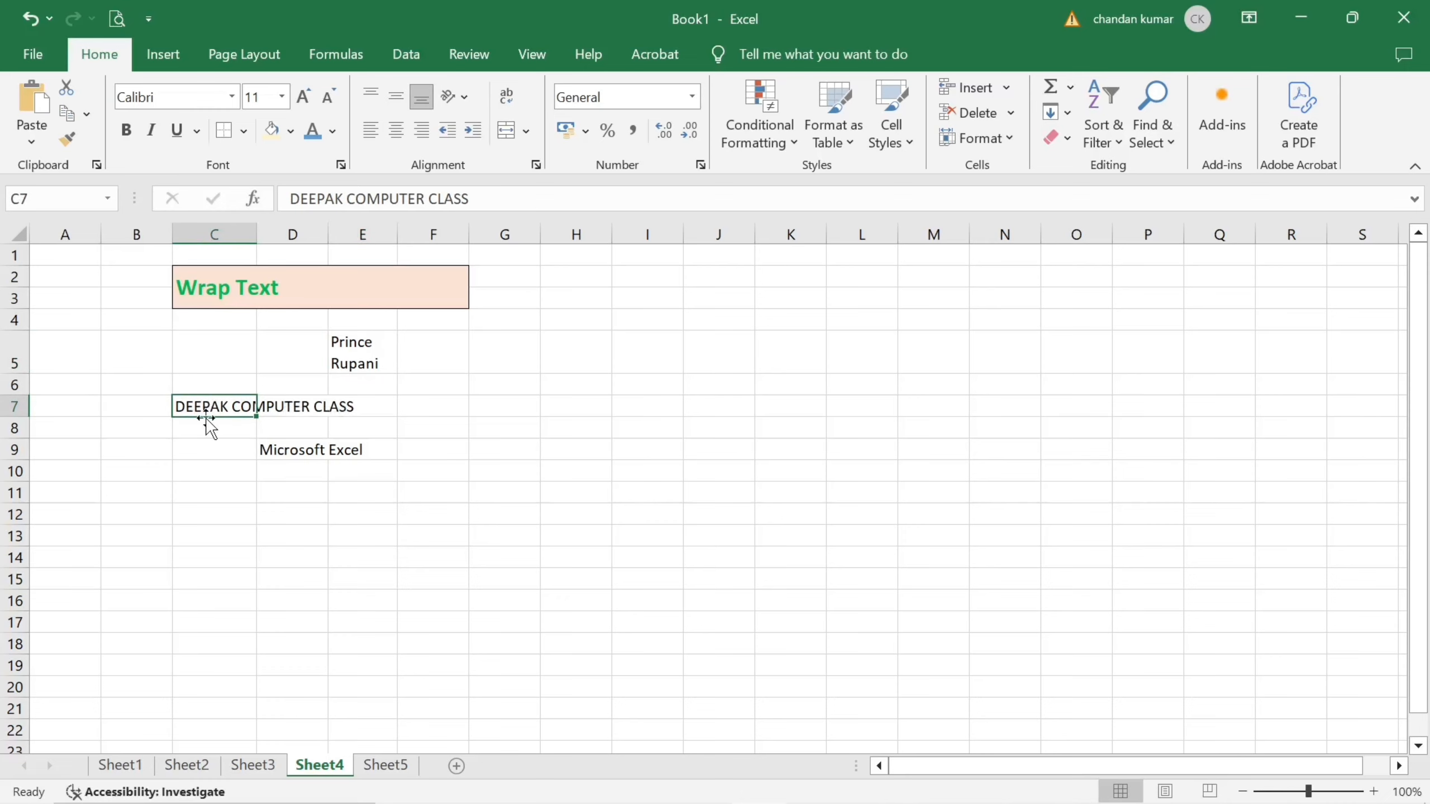
pyautogui.doubleClick(257, 234)
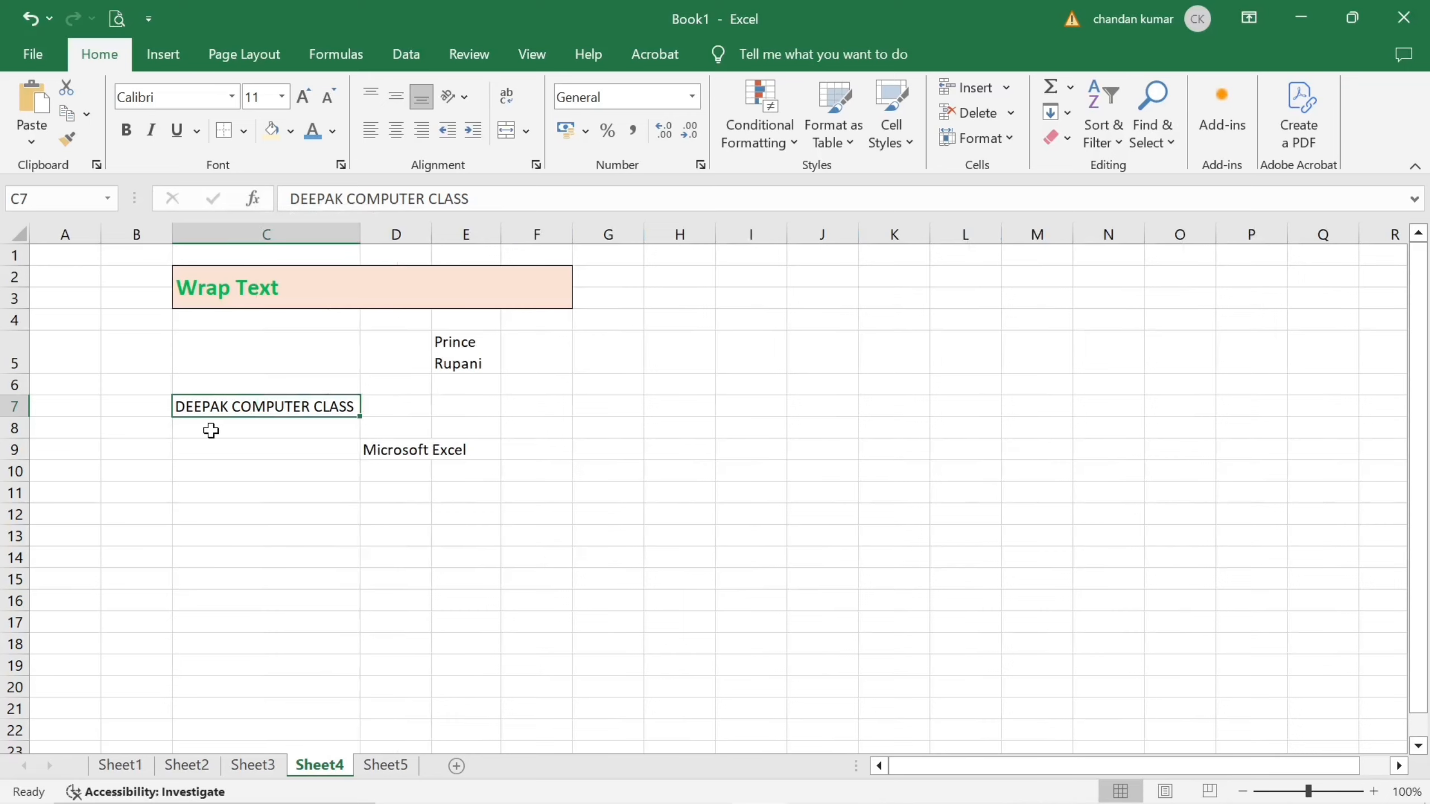
pyautogui.hotkey('ctrl', 'z')
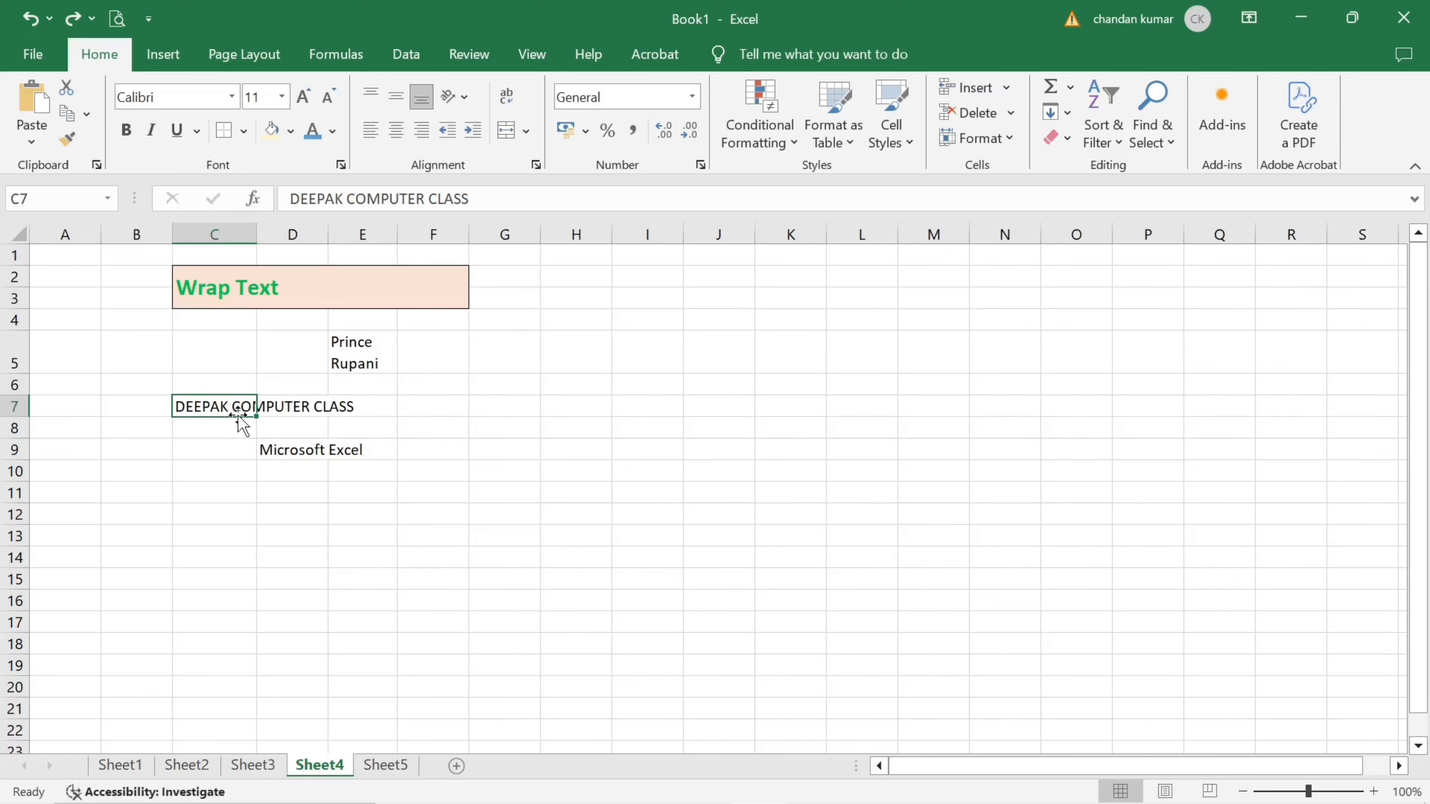
pyautogui.click(506, 96)
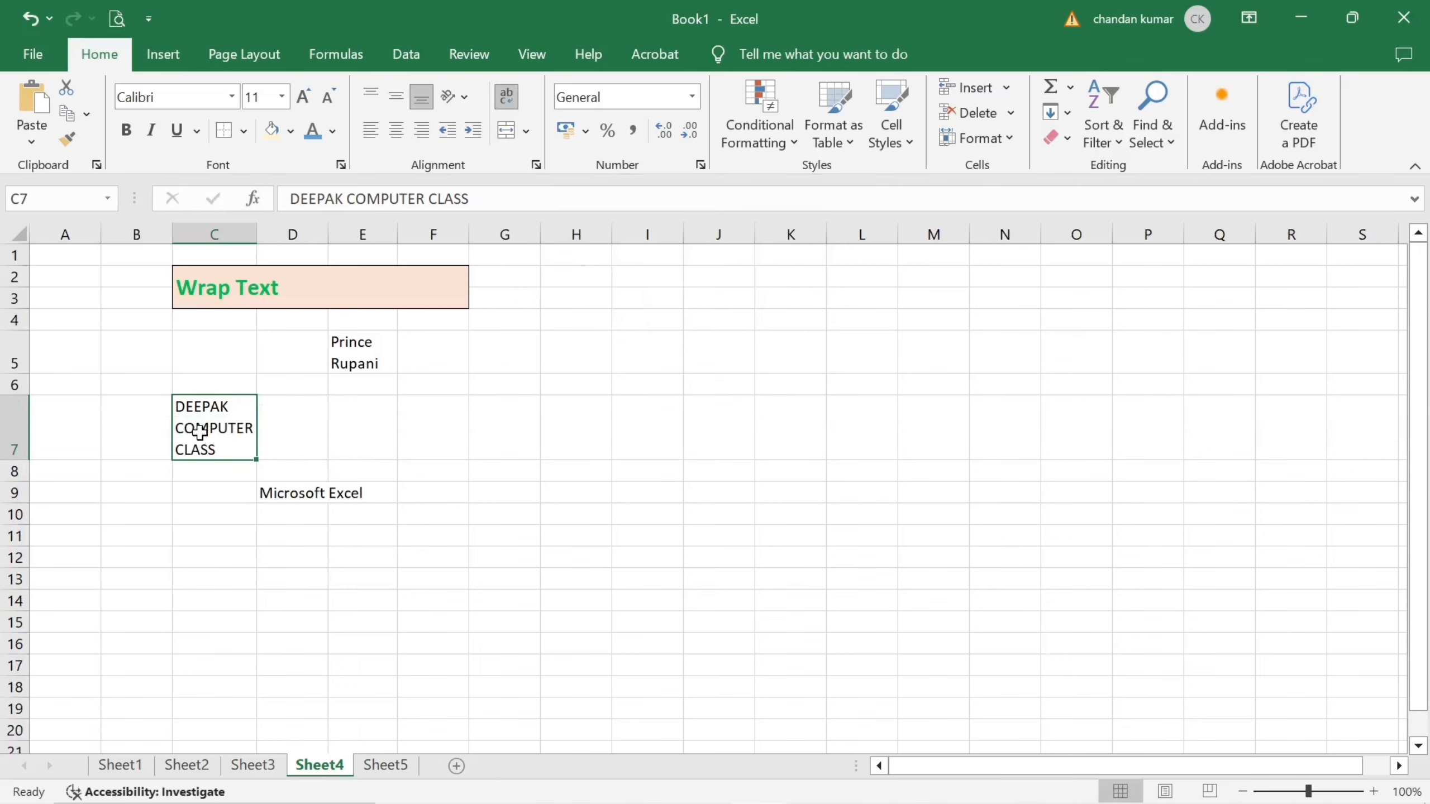
# Step: Wrap the Microsoft Excel text in cell D9 within its column width
pyautogui.click(295, 495)
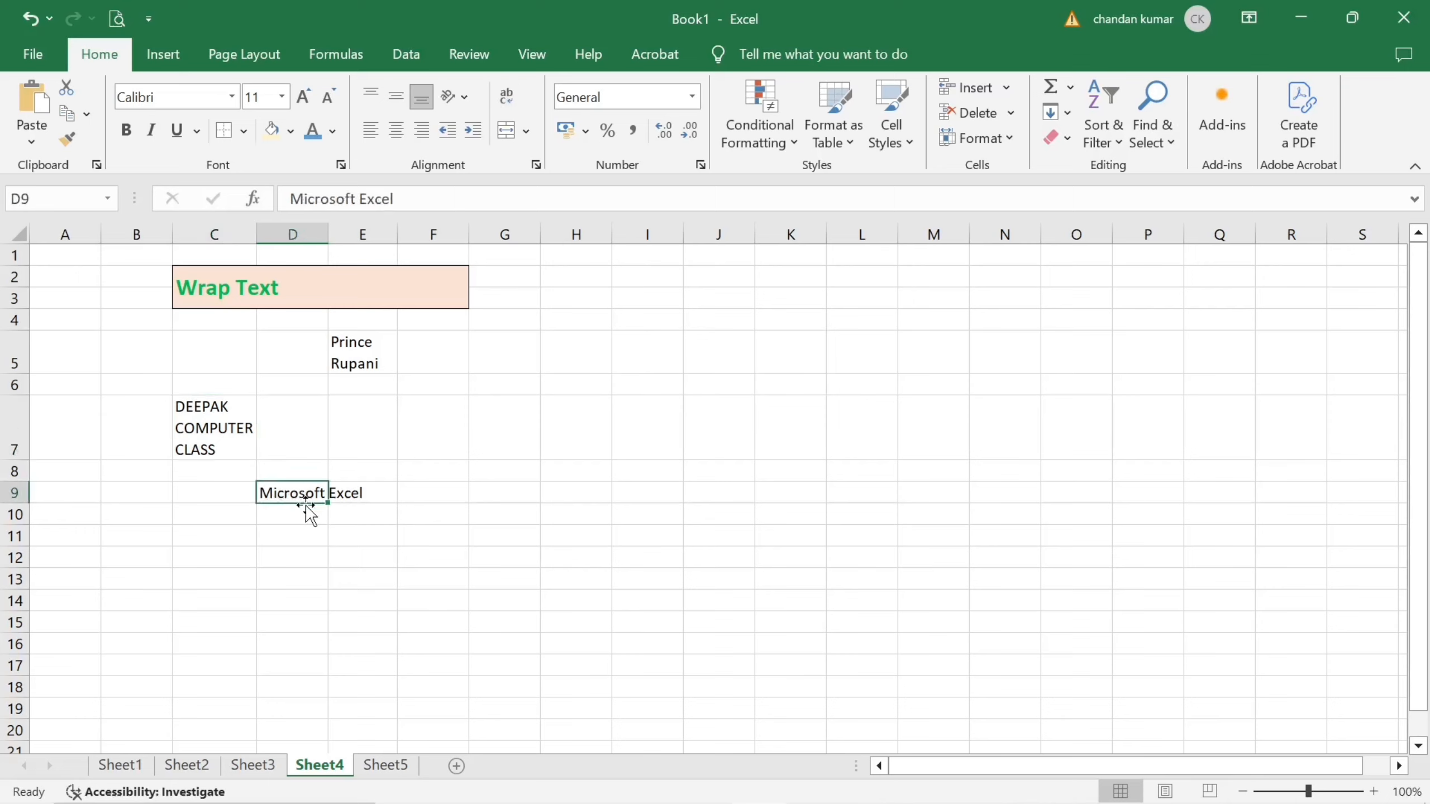
pyautogui.click(507, 98)
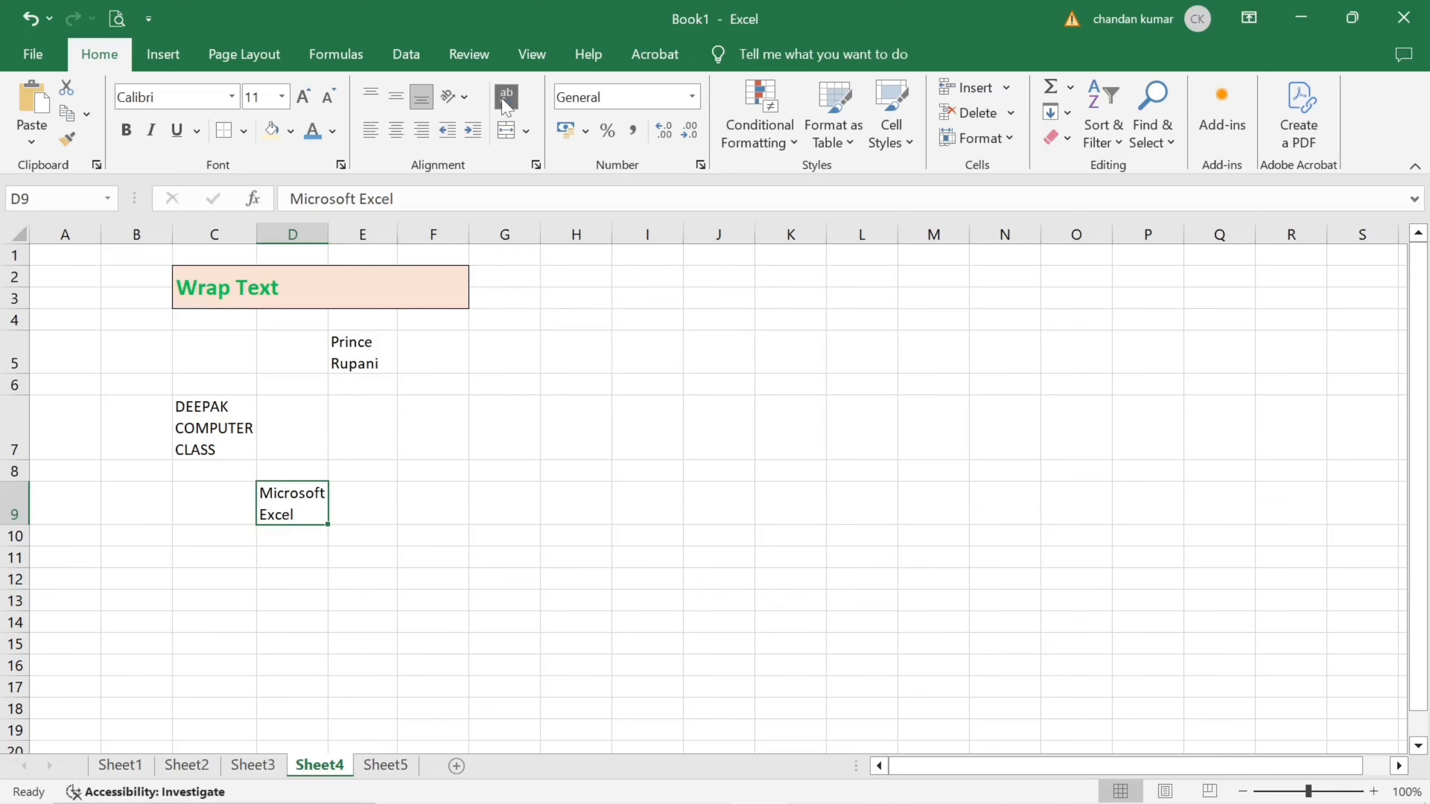
# Step: Switch to Sheet5 and review the available cell merging options using the Merge & Centre heading
pyautogui.click(391, 766)
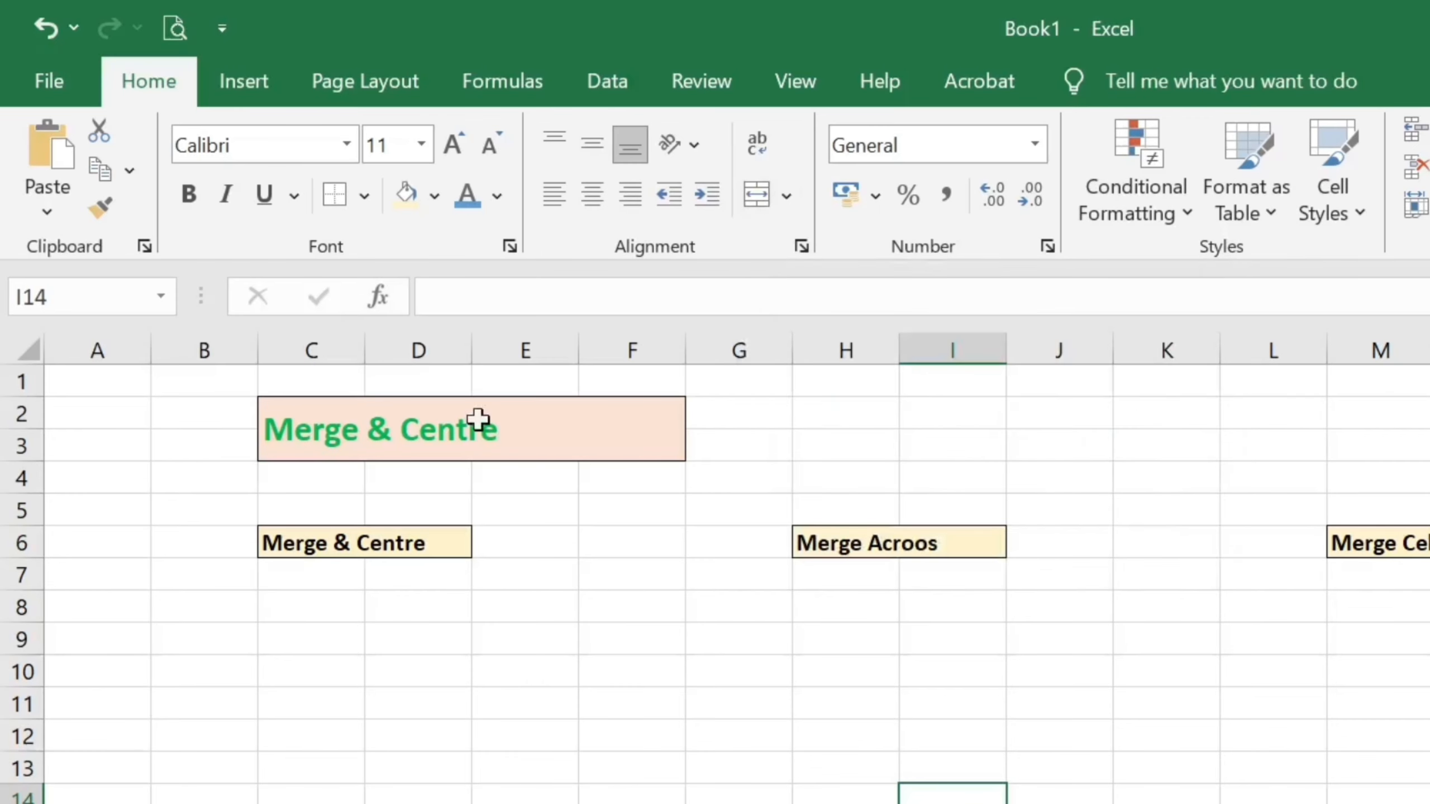
pyautogui.click(505, 438)
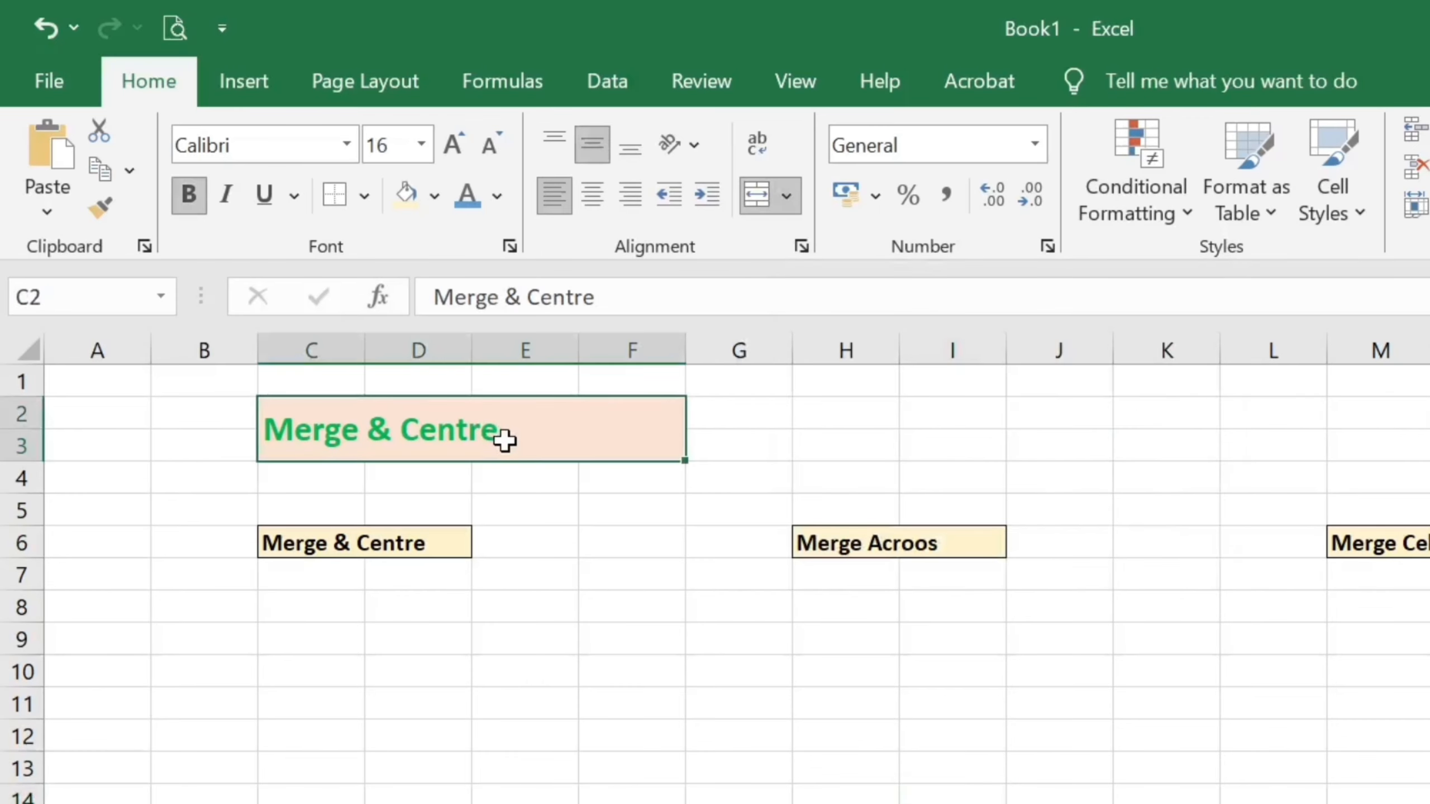
pyautogui.click(791, 210)
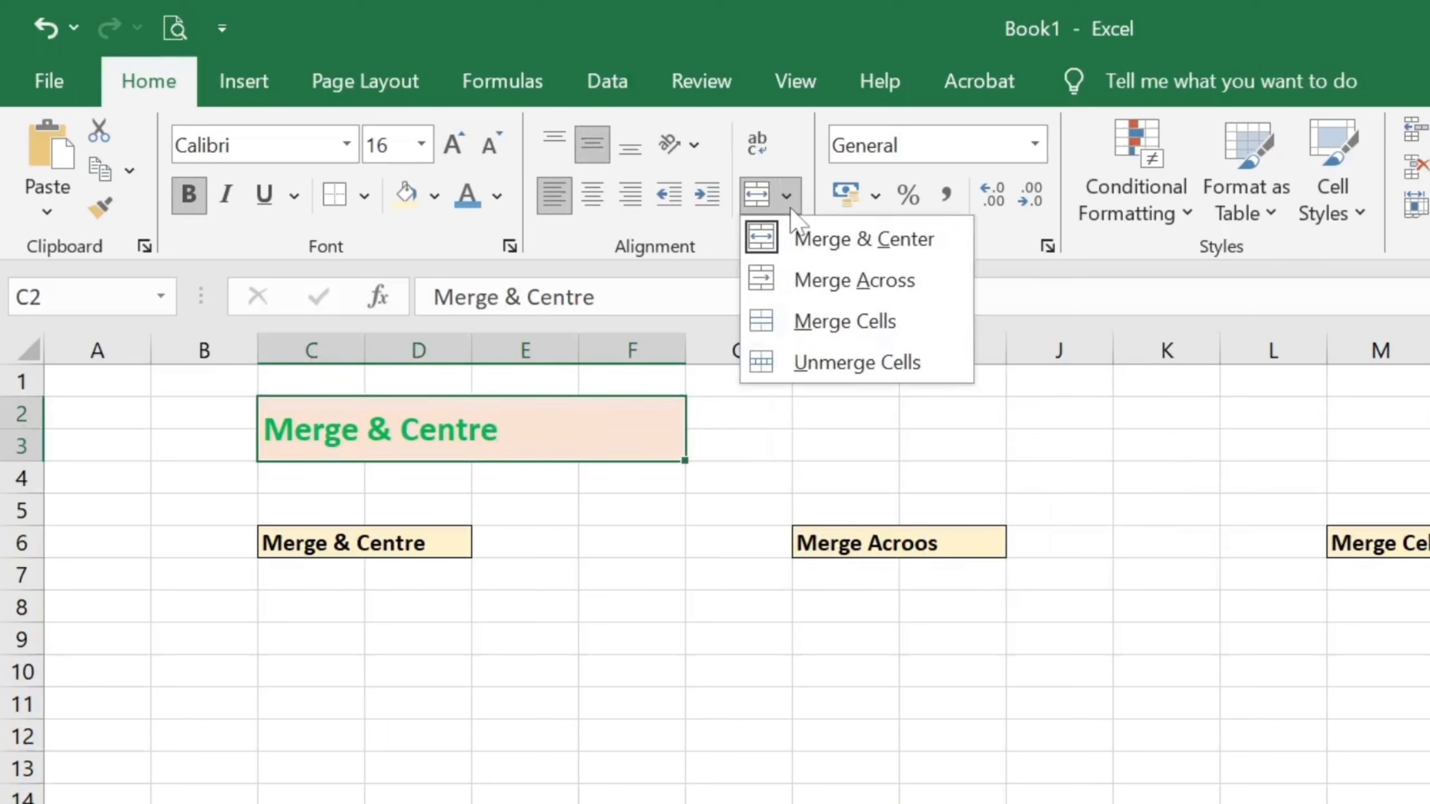
pyautogui.click(558, 655)
pyautogui.click(558, 655)
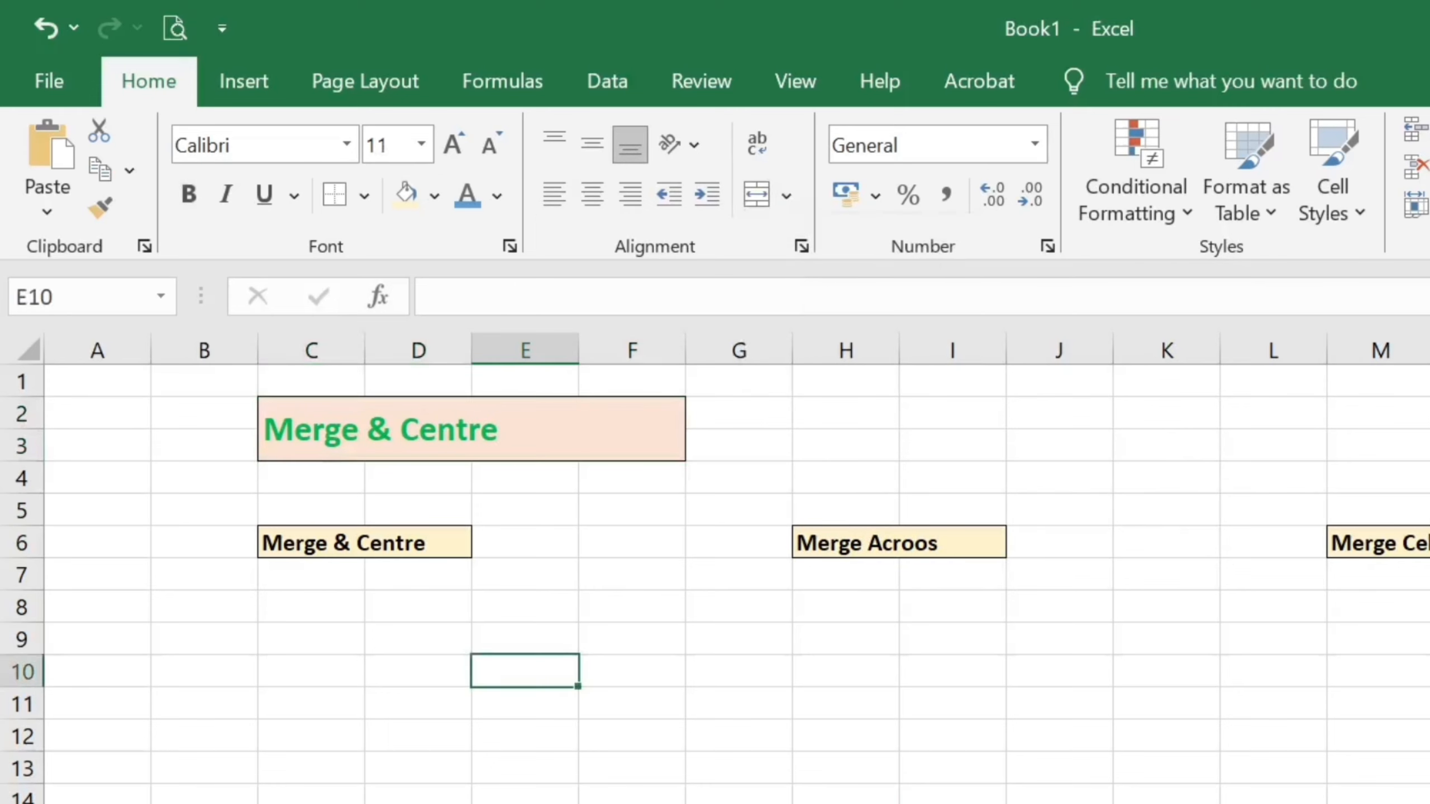
pyautogui.click(787, 204)
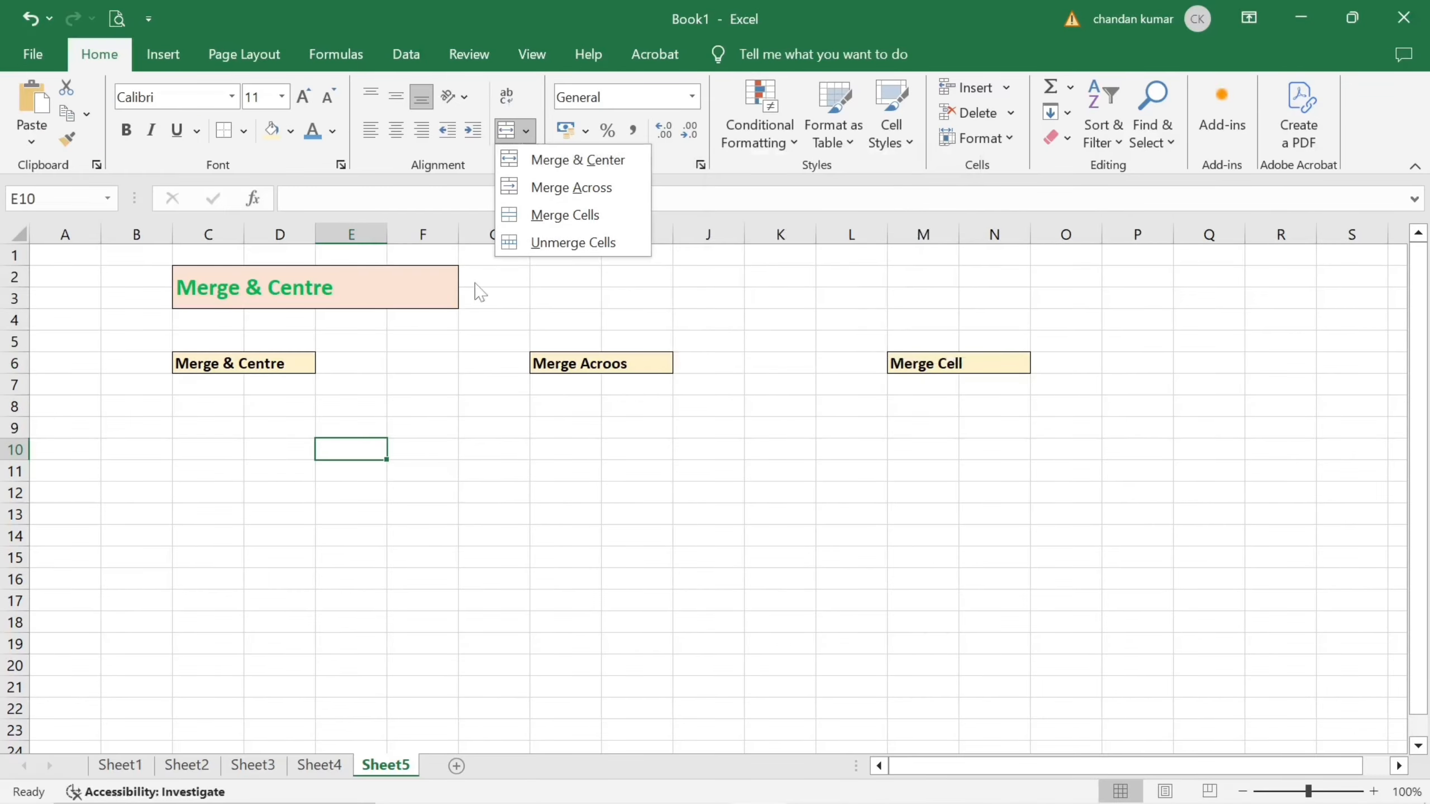
pyautogui.click(510, 96)
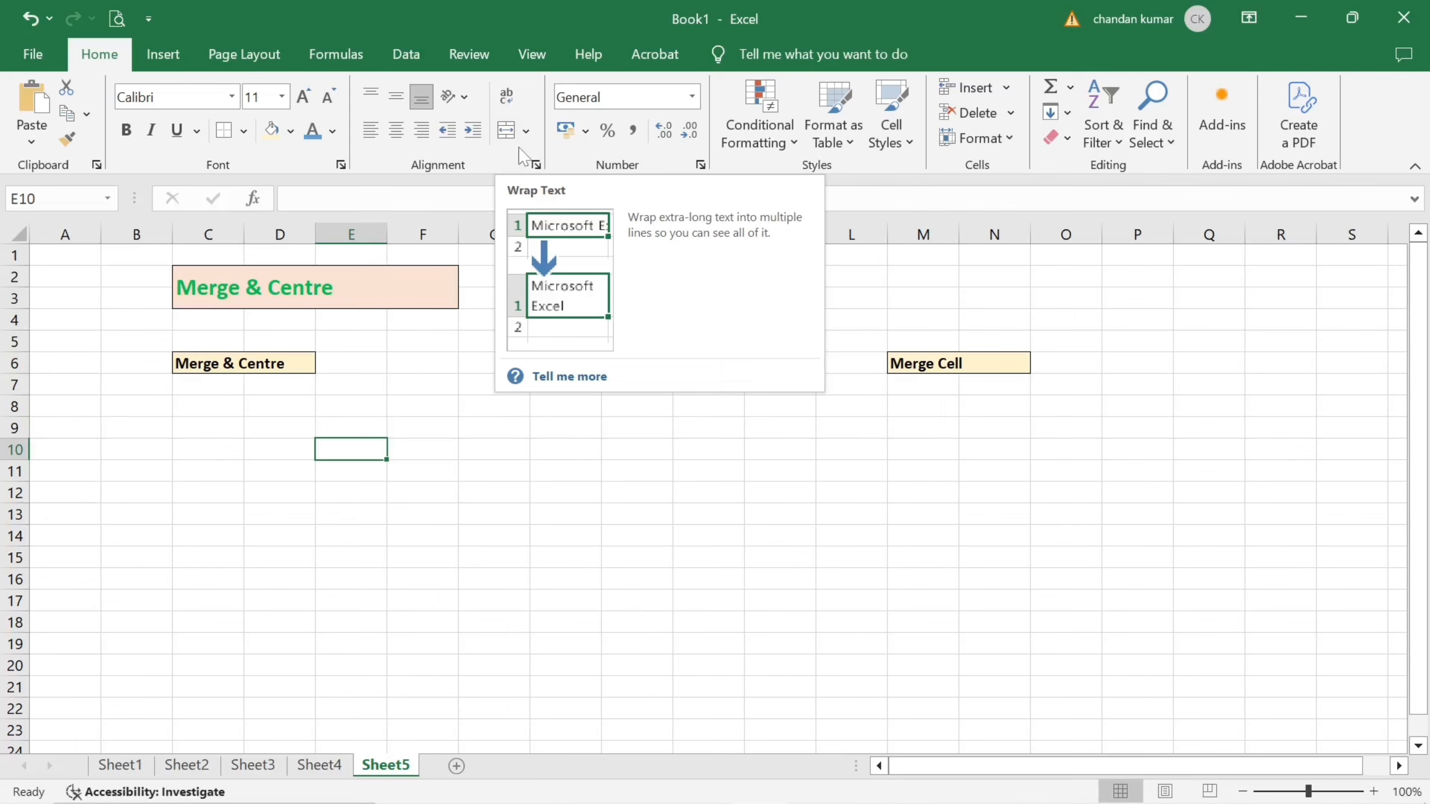
pyautogui.click(526, 131)
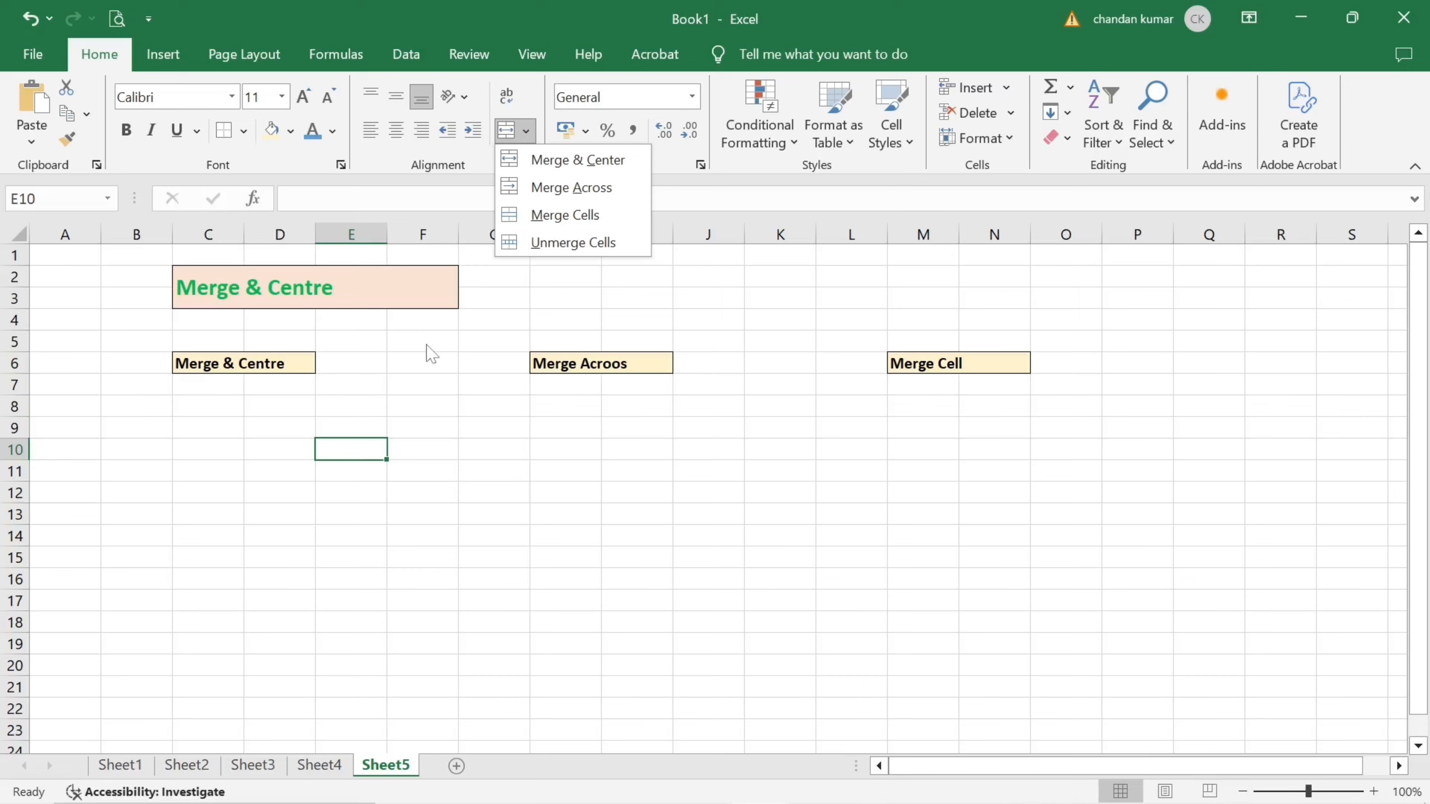
pyautogui.click(234, 438)
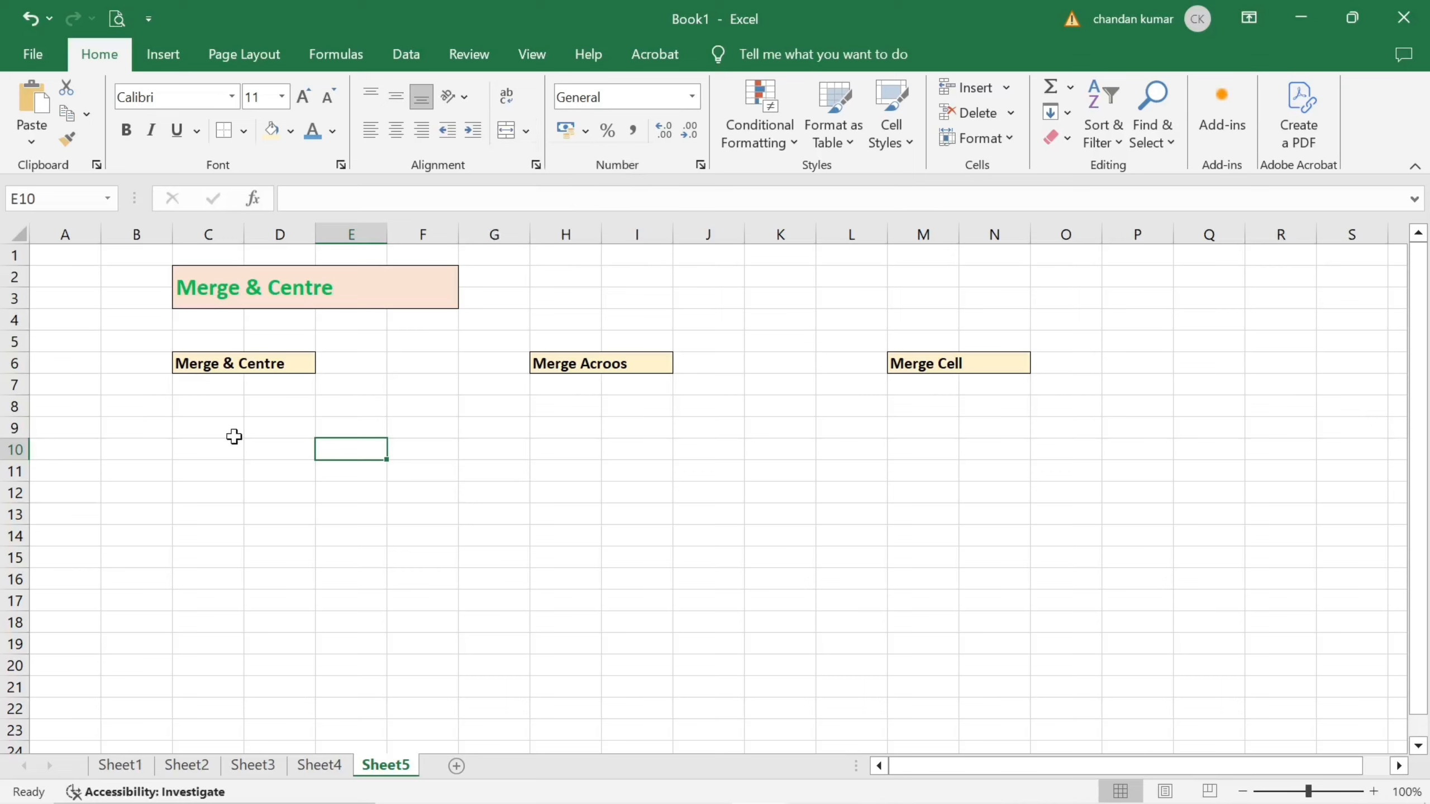
# Step: Apply all borders to the range C8:F16 below the Merge & Centre label
pyautogui.click(217, 412)
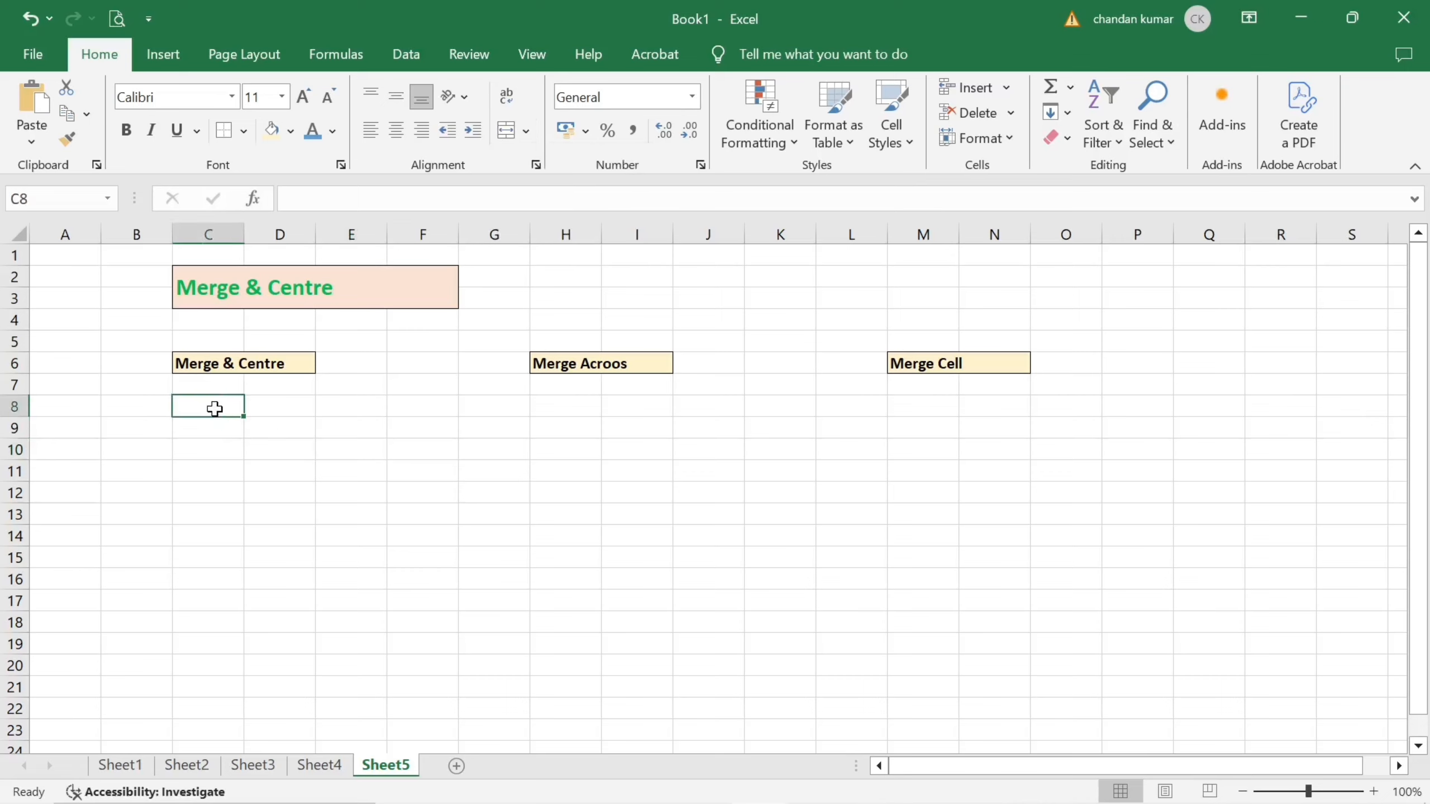
pyautogui.moveTo(215, 409); pyautogui.dragTo(404, 582)
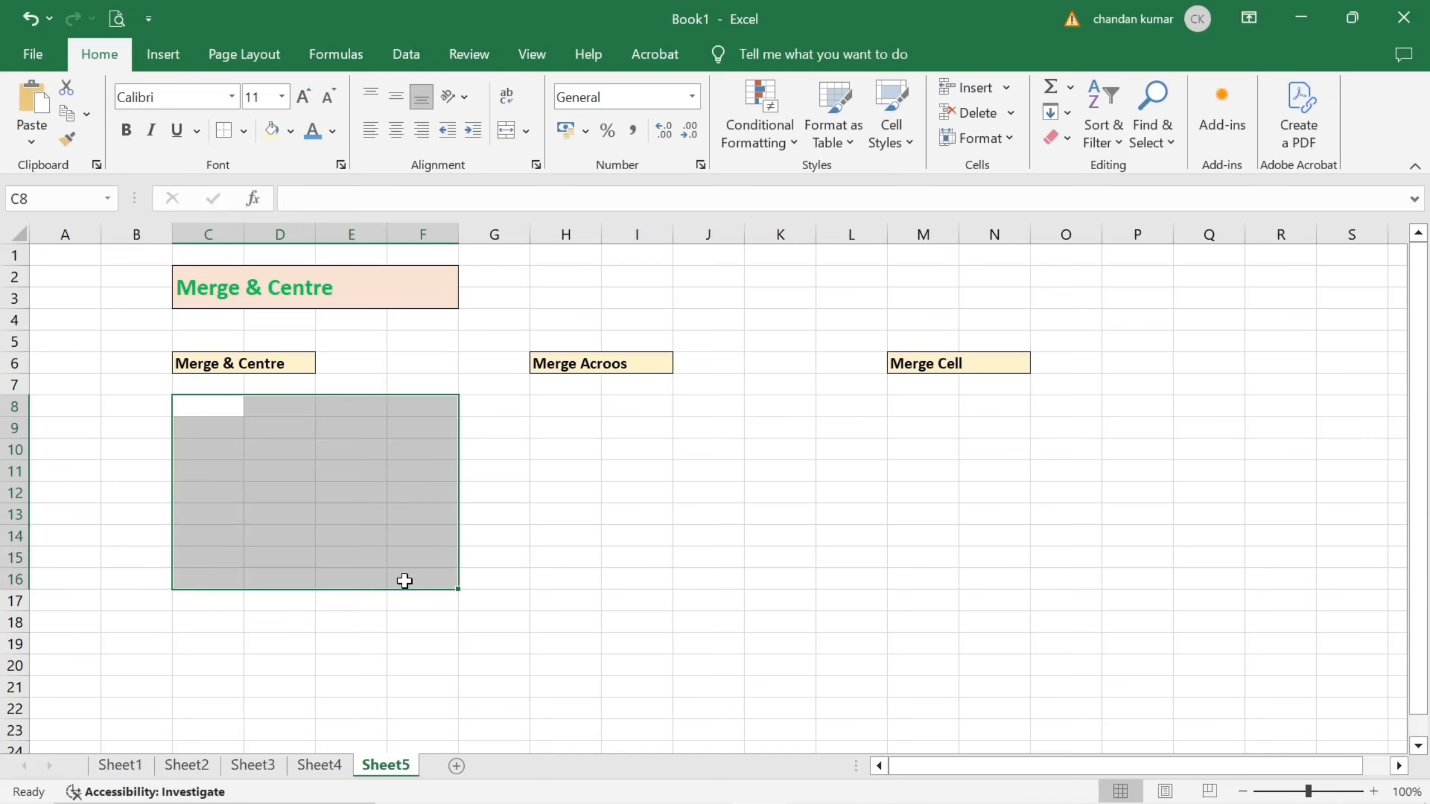
pyautogui.click(244, 132)
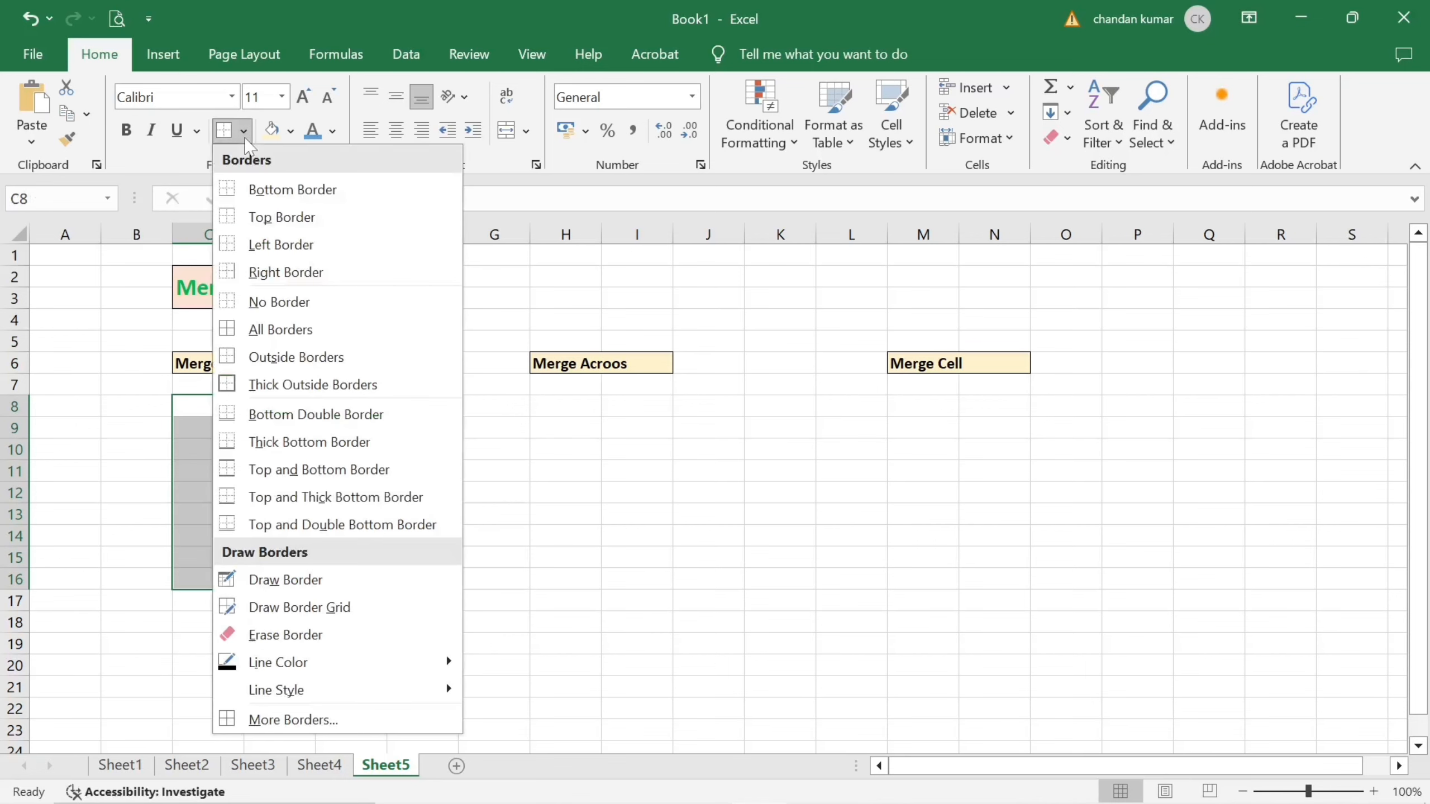
pyautogui.click(269, 333)
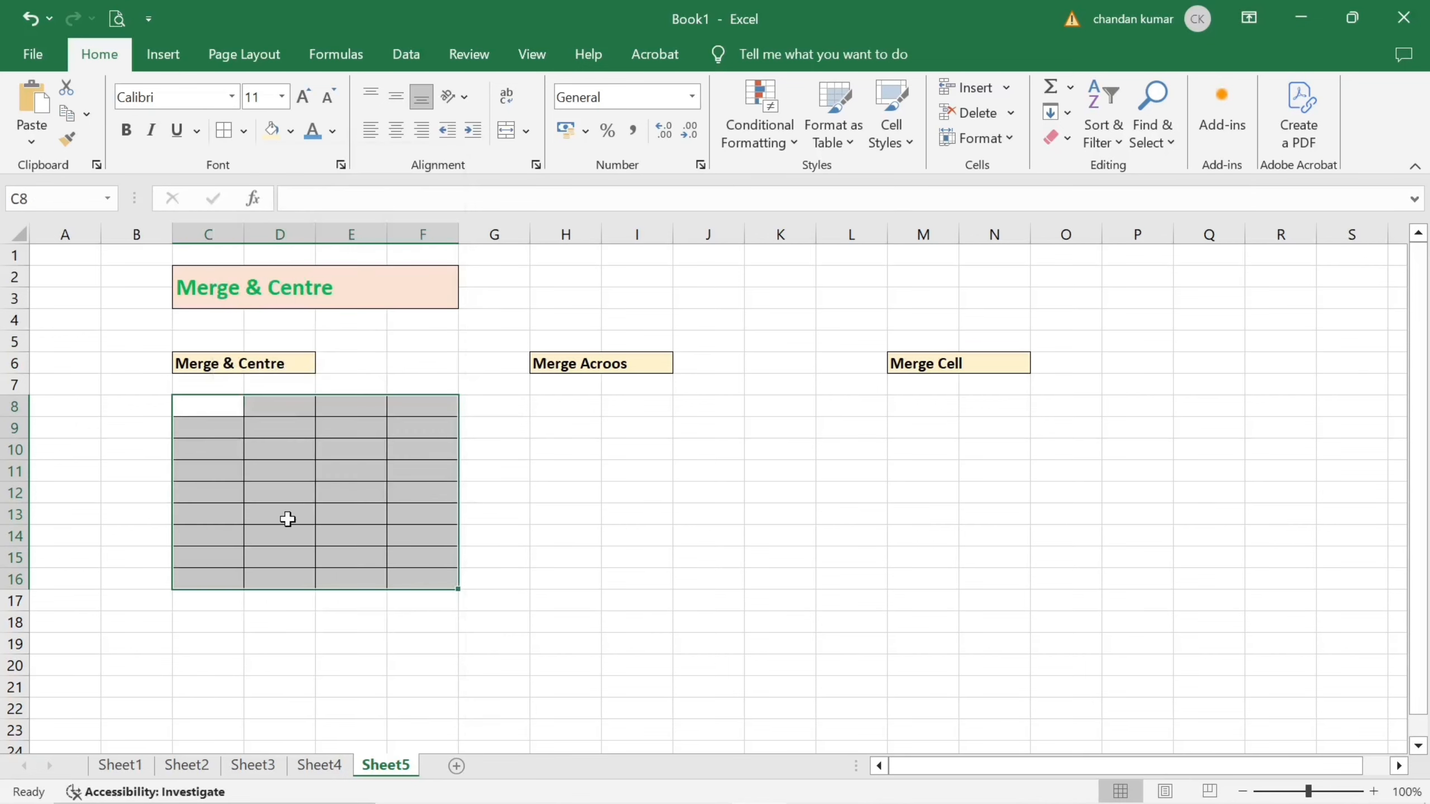
pyautogui.click(288, 519)
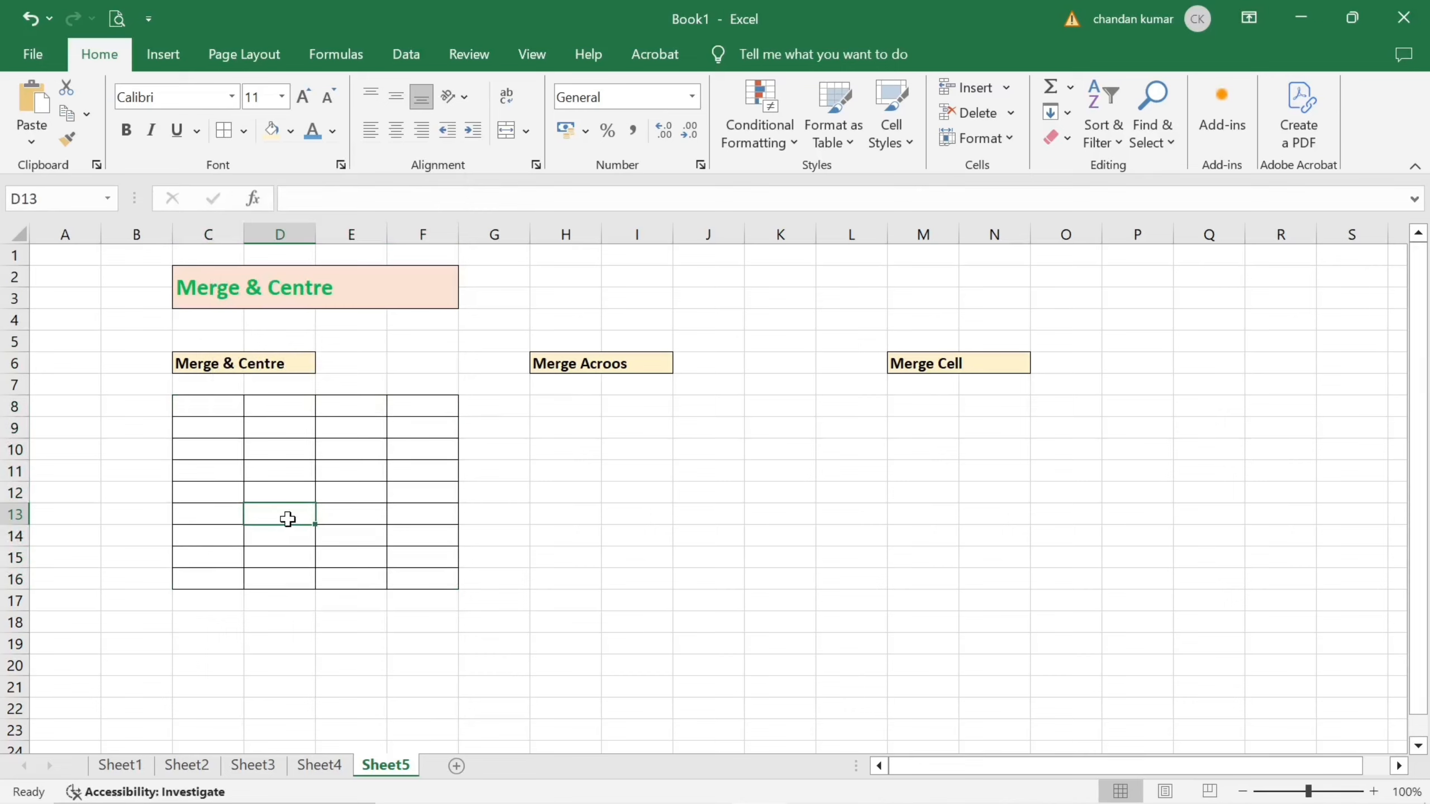
# Step: Merge and center cells C8:F8 and enter DC CLASS in the merged cell
pyautogui.click(524, 132)
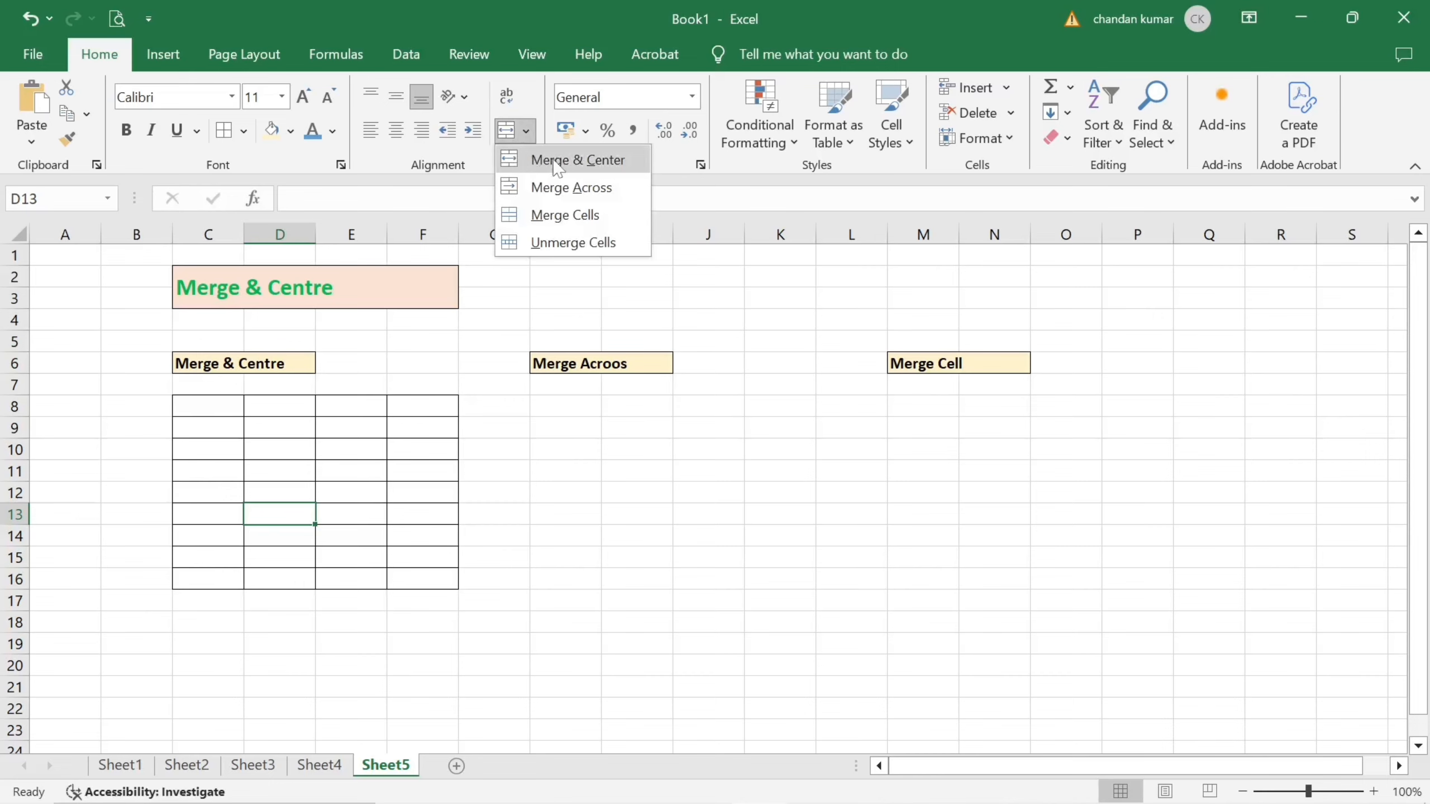
pyautogui.click(258, 471)
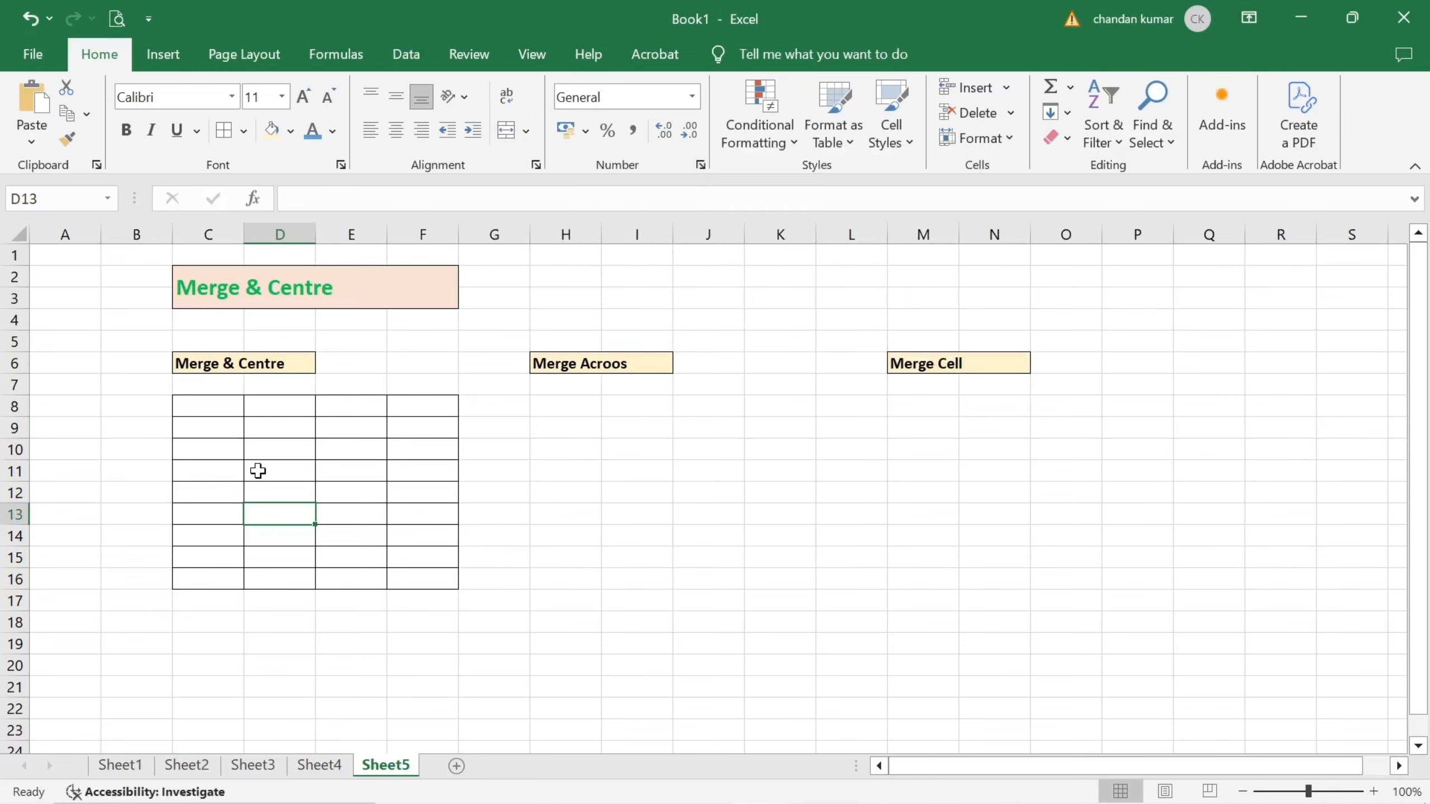
pyautogui.click(218, 409)
pyautogui.moveTo(210, 409); pyautogui.dragTo(400, 405)
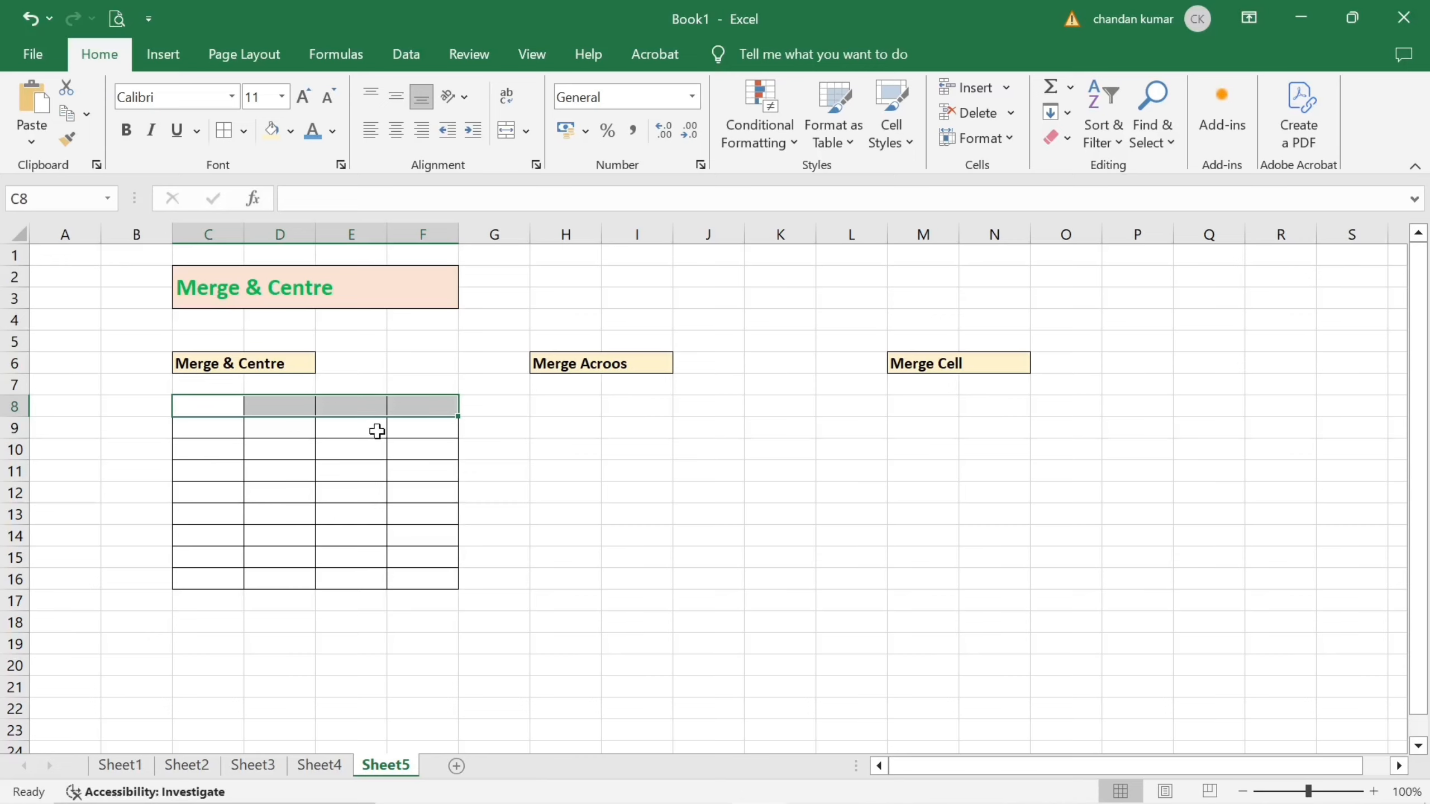
pyautogui.click(527, 132)
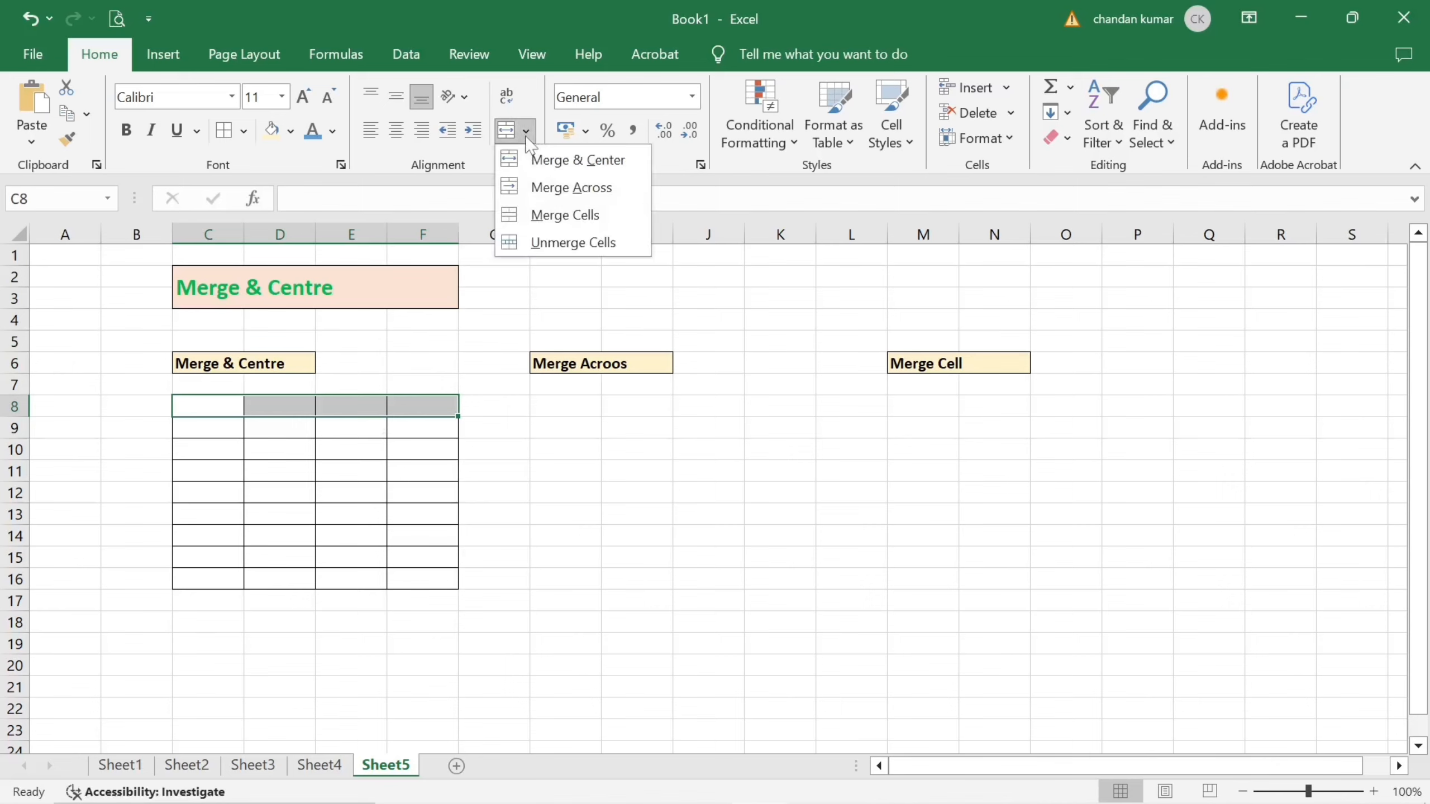
pyautogui.click(559, 163)
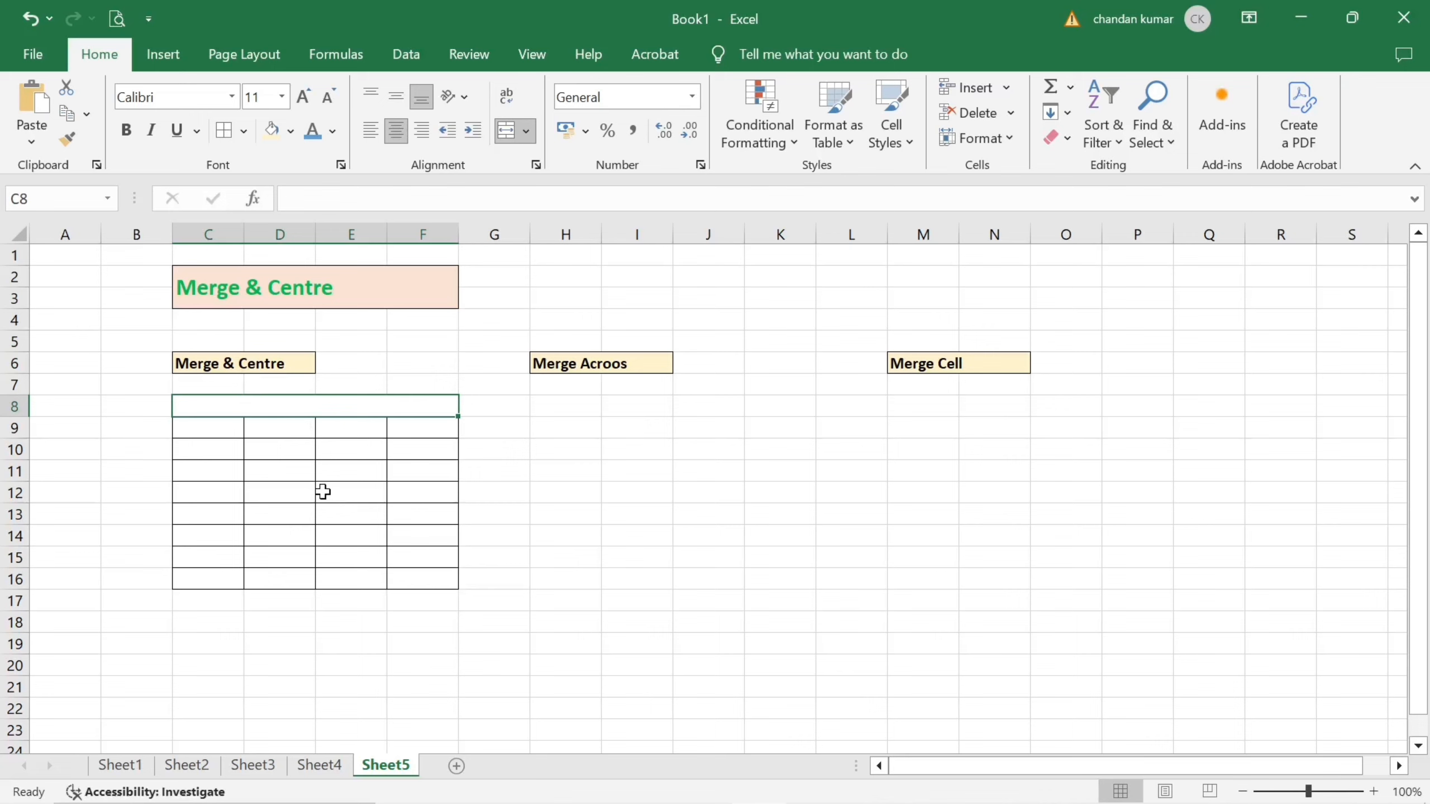
pyautogui.write('DC CL')
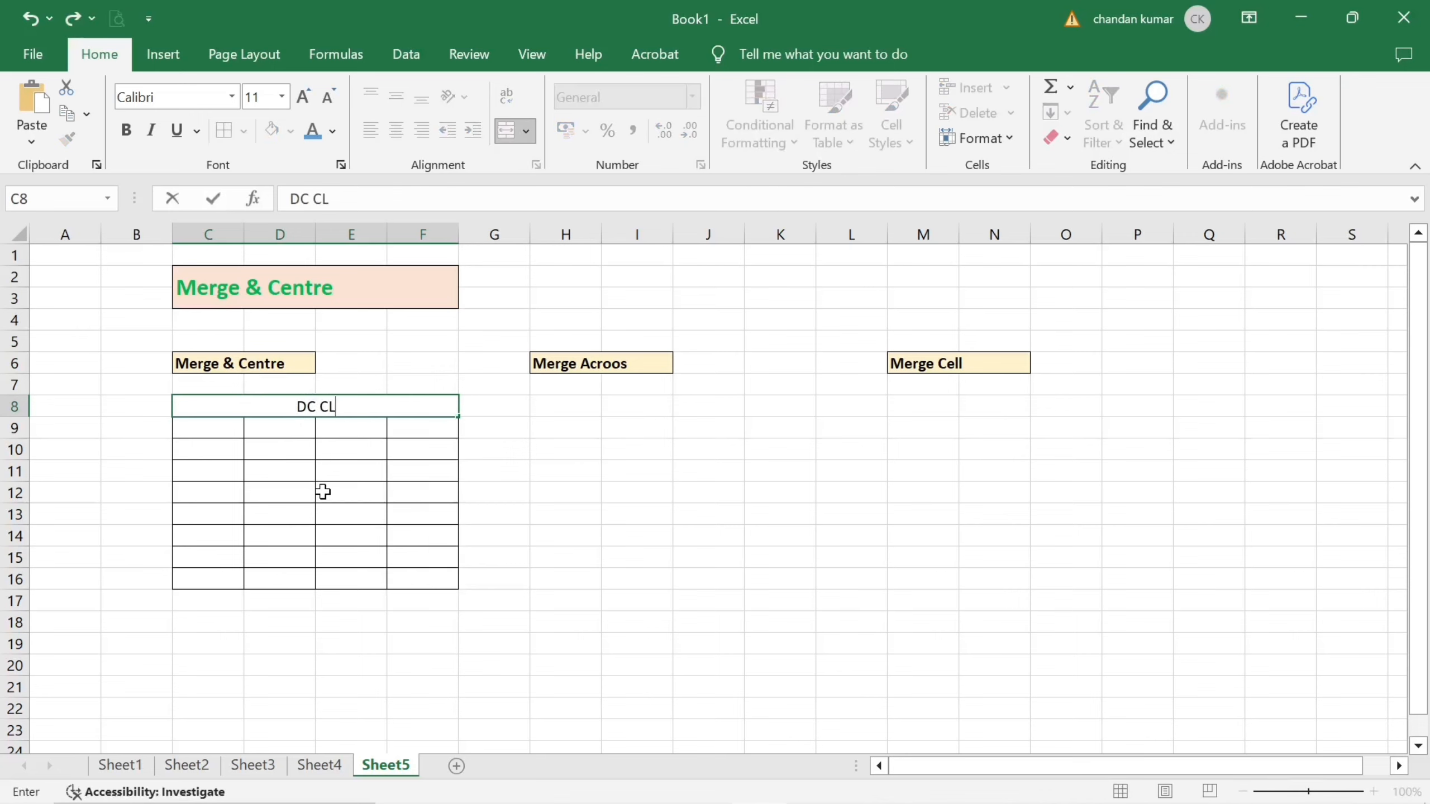
pyautogui.write('ASS')
pyautogui.press('Return')
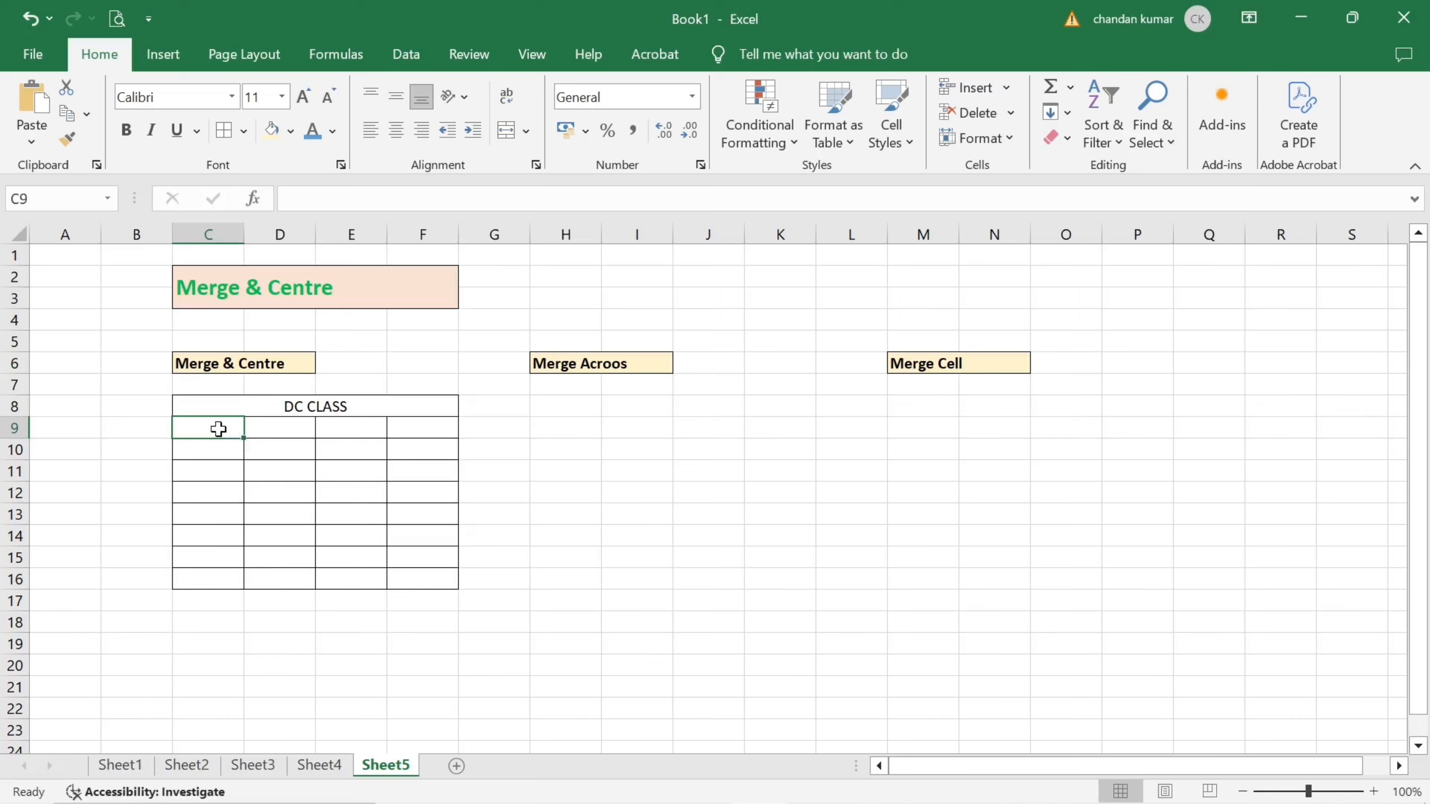
# Step: Merge and center the two-row range C9:F10 into a single cell below DC CLASS
pyautogui.moveTo(217, 425); pyautogui.dragTo(418, 440)
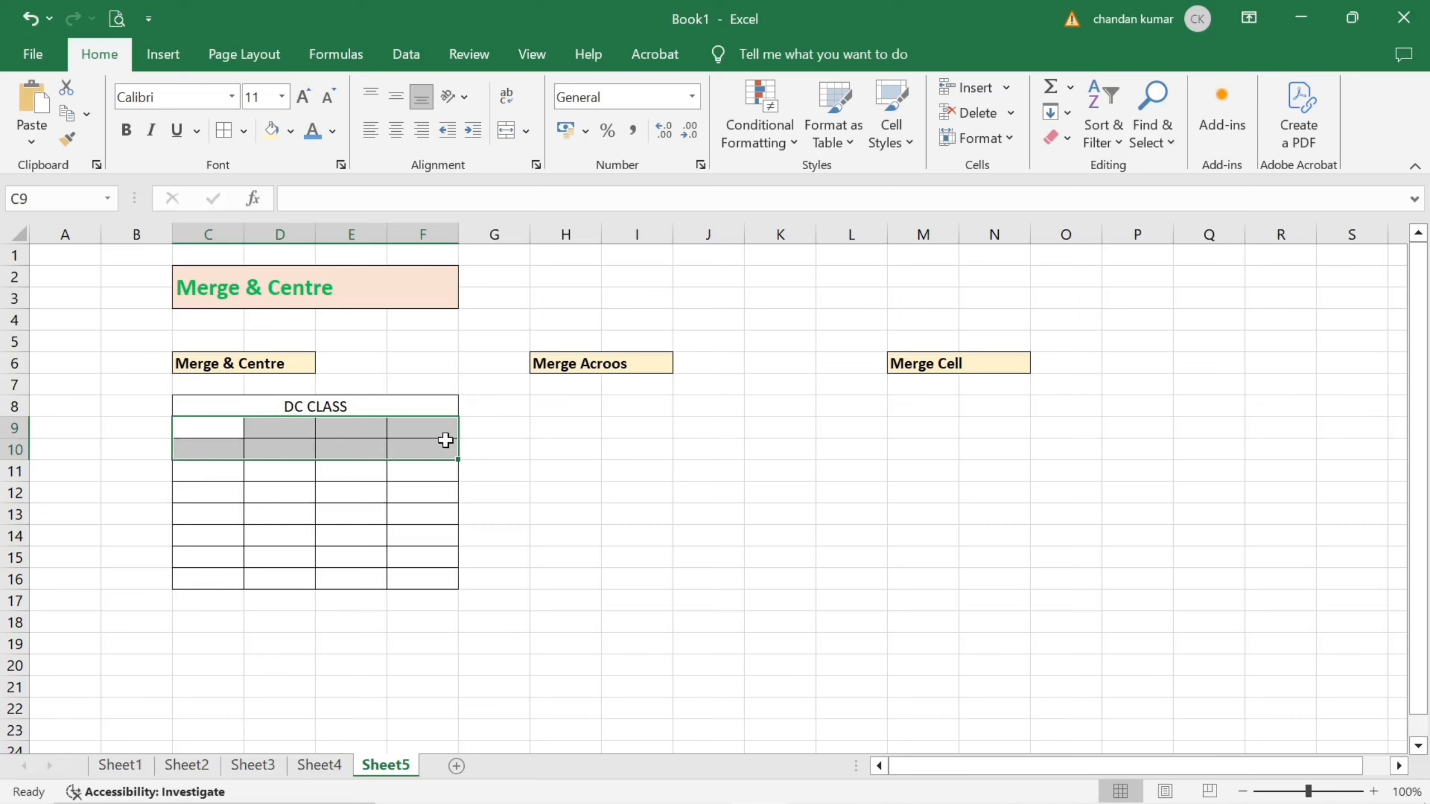
pyautogui.click(527, 131)
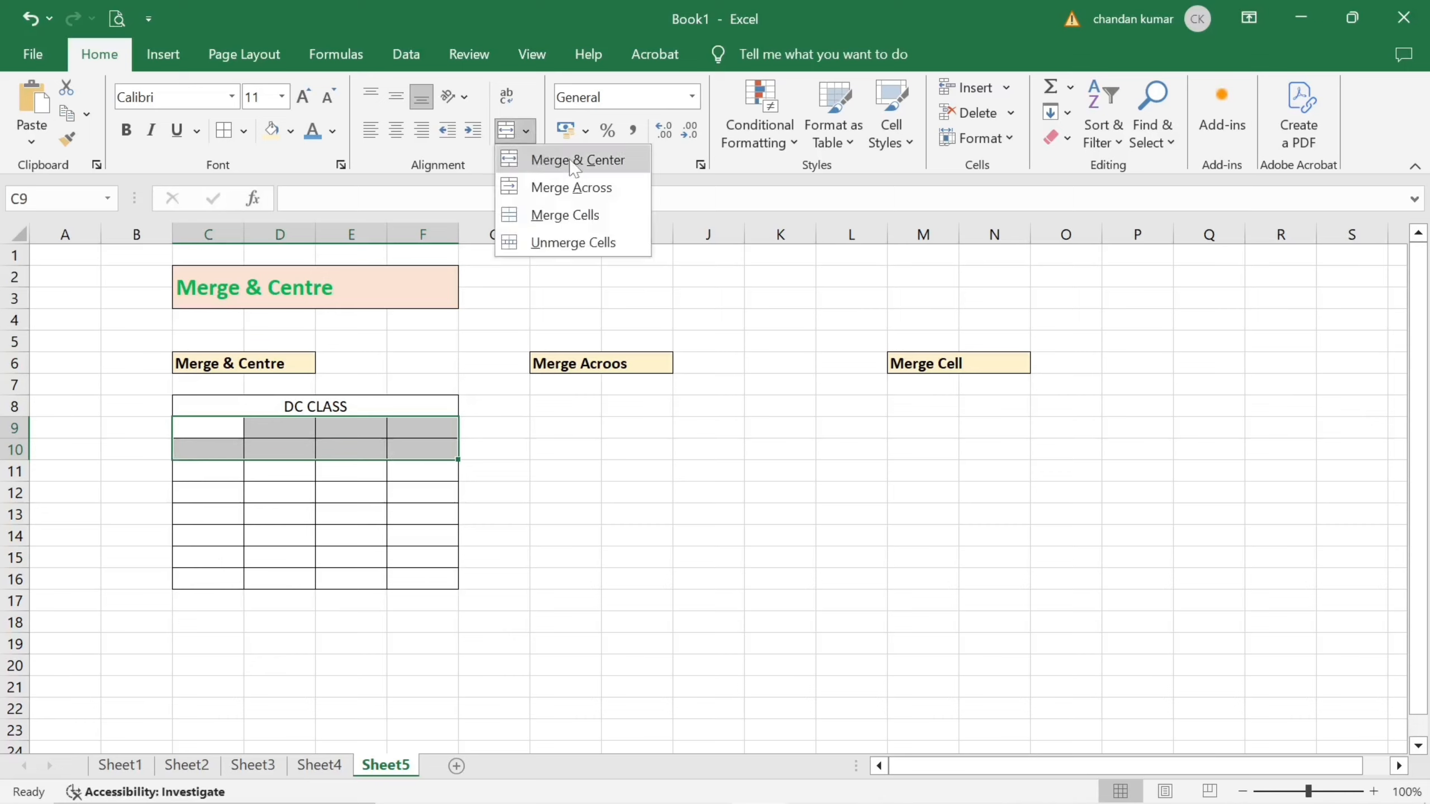
pyautogui.press('Escape')
pyautogui.click(506, 130)
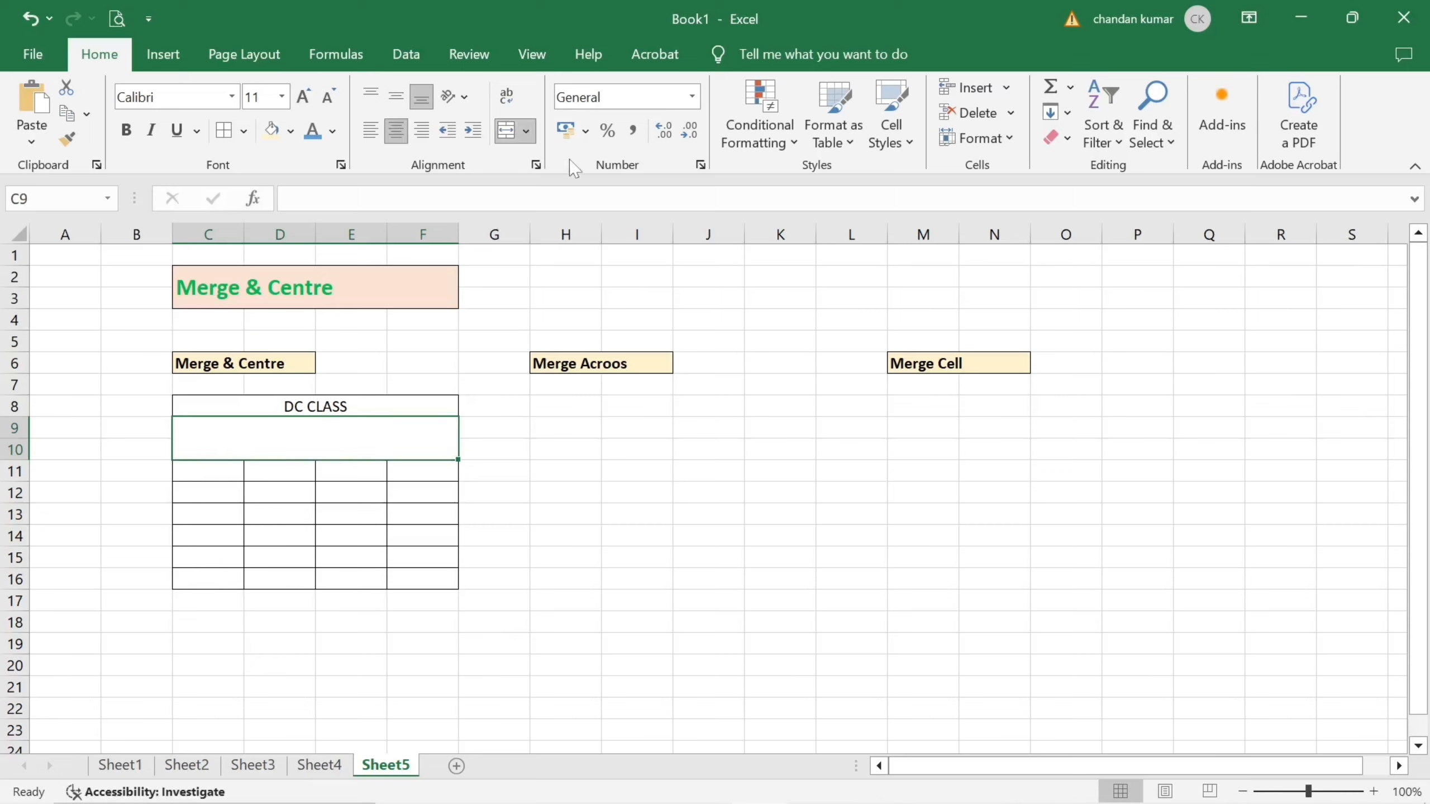
pyautogui.click(297, 510)
pyautogui.click(291, 434)
# Step: Apply all borders to the range H8:K16 below the Merge Acroos label
pyautogui.moveTo(555, 405); pyautogui.dragTo(768, 577)
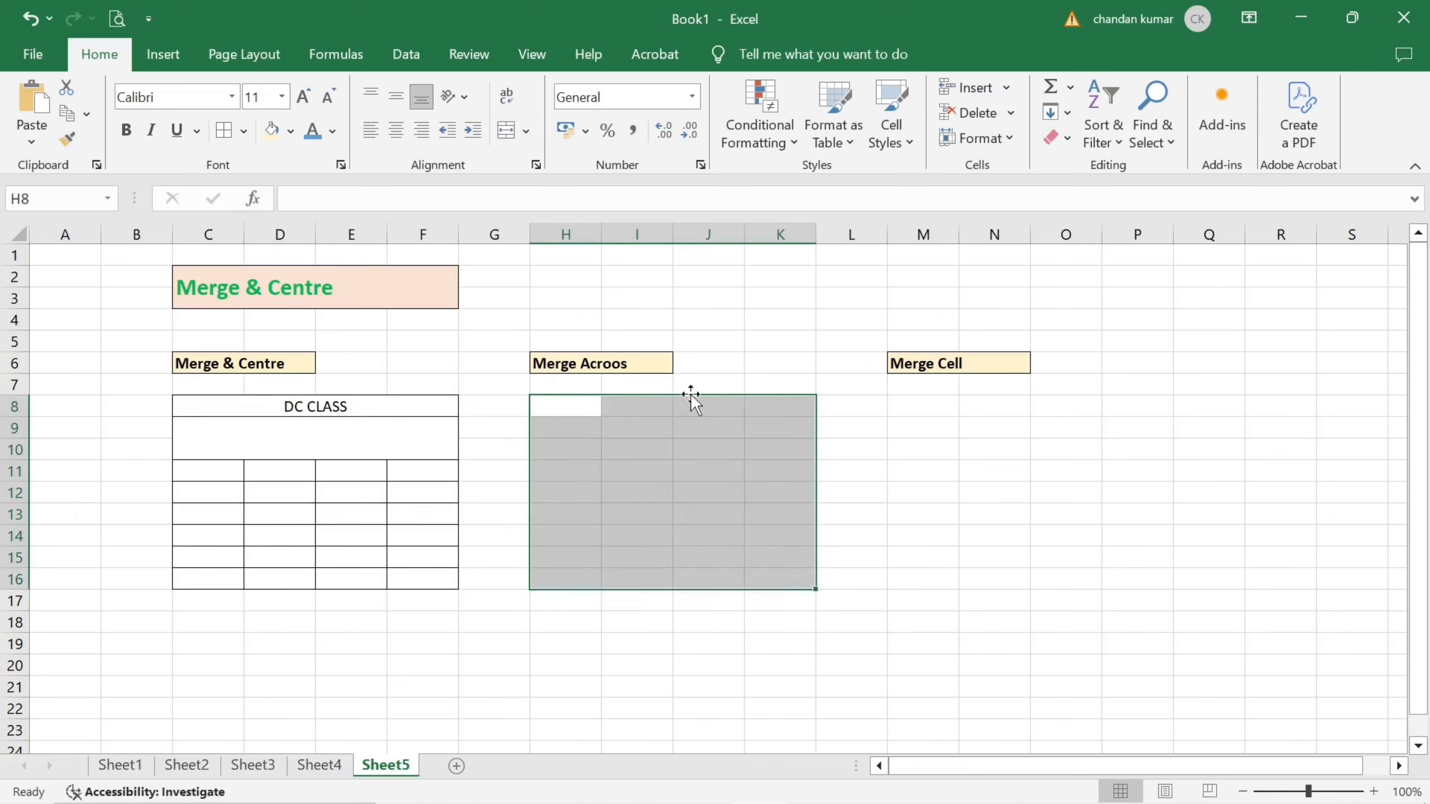
pyautogui.click(225, 131)
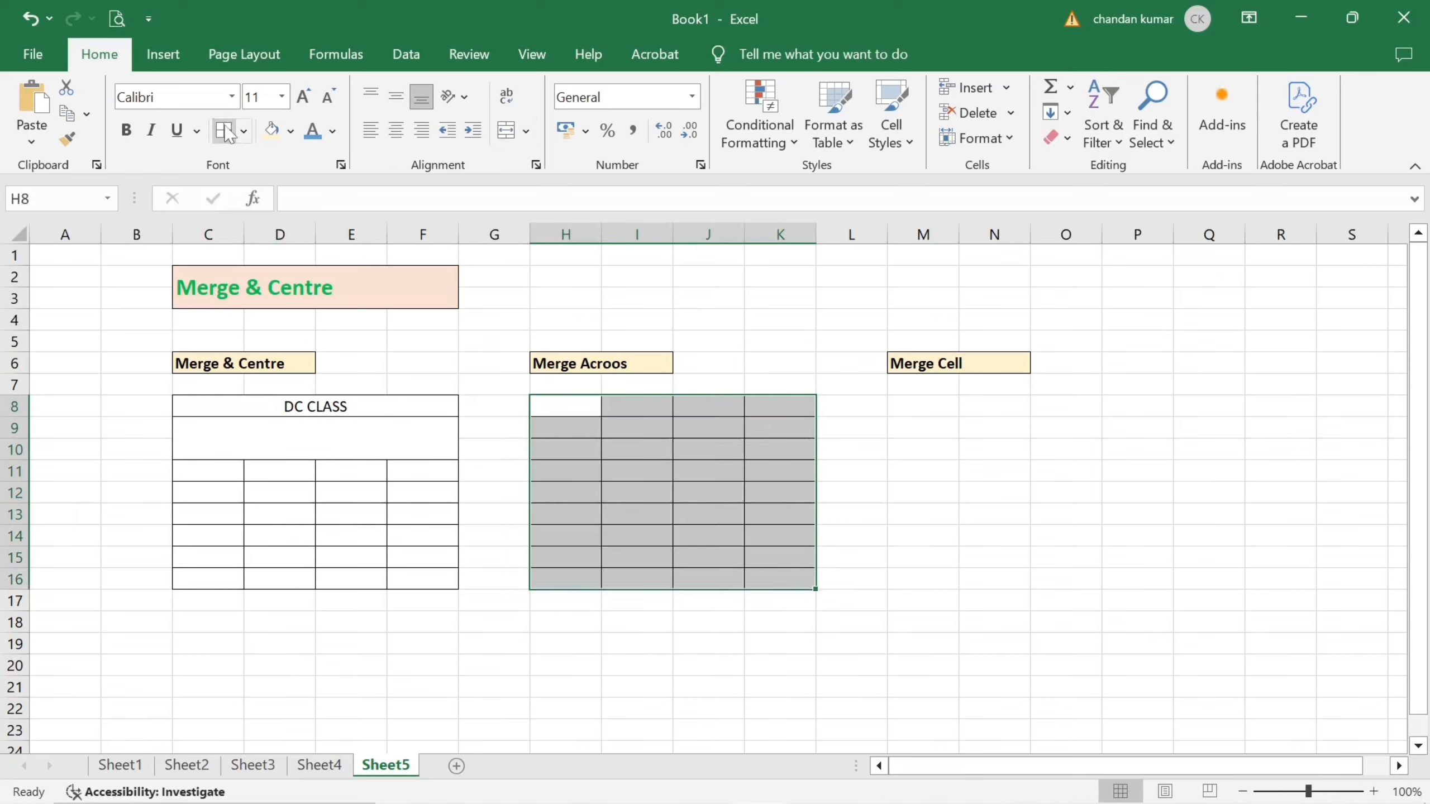
pyautogui.click(591, 445)
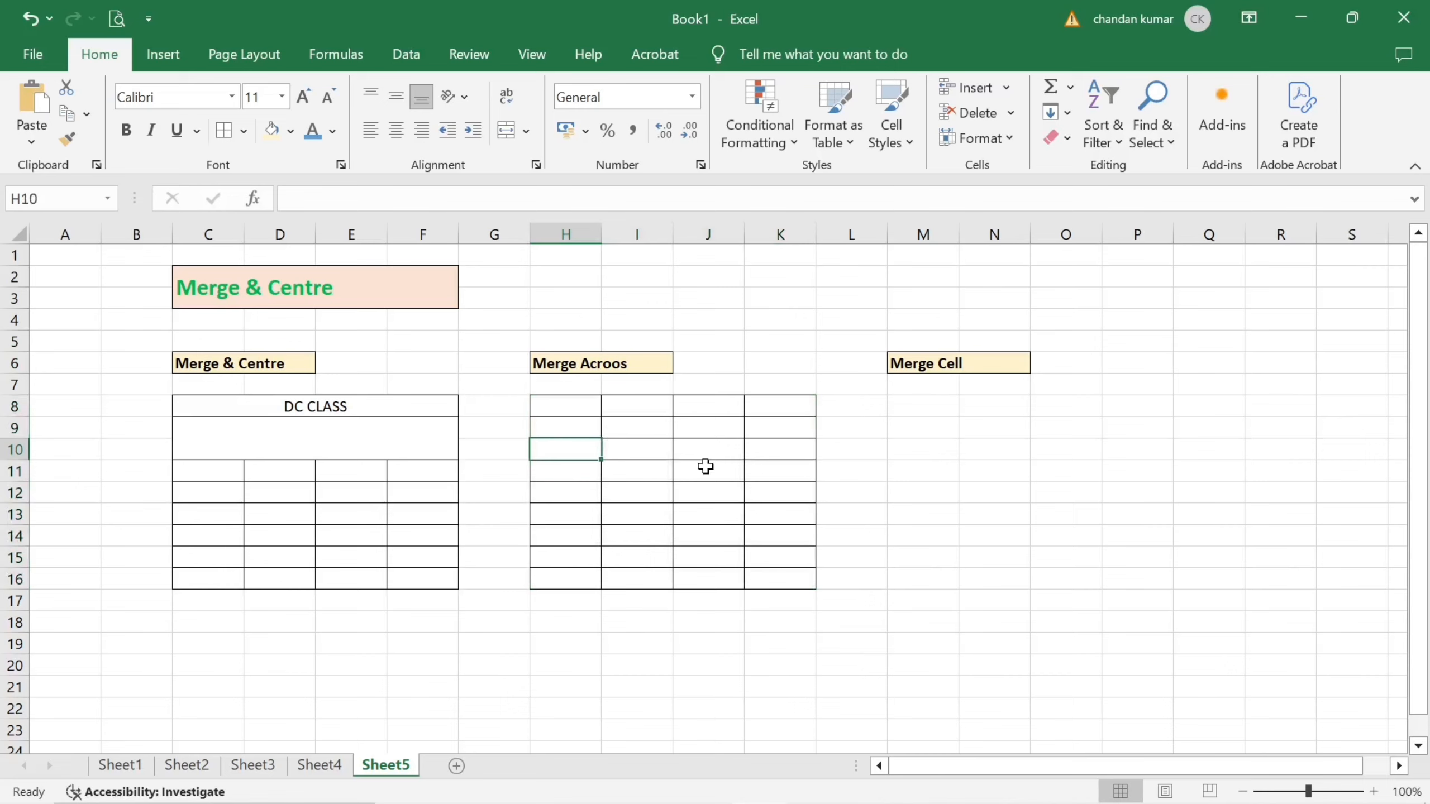
# Step: Merge cells H8:K8 in the second bordered grid with the Merge Across option
pyautogui.click(526, 131)
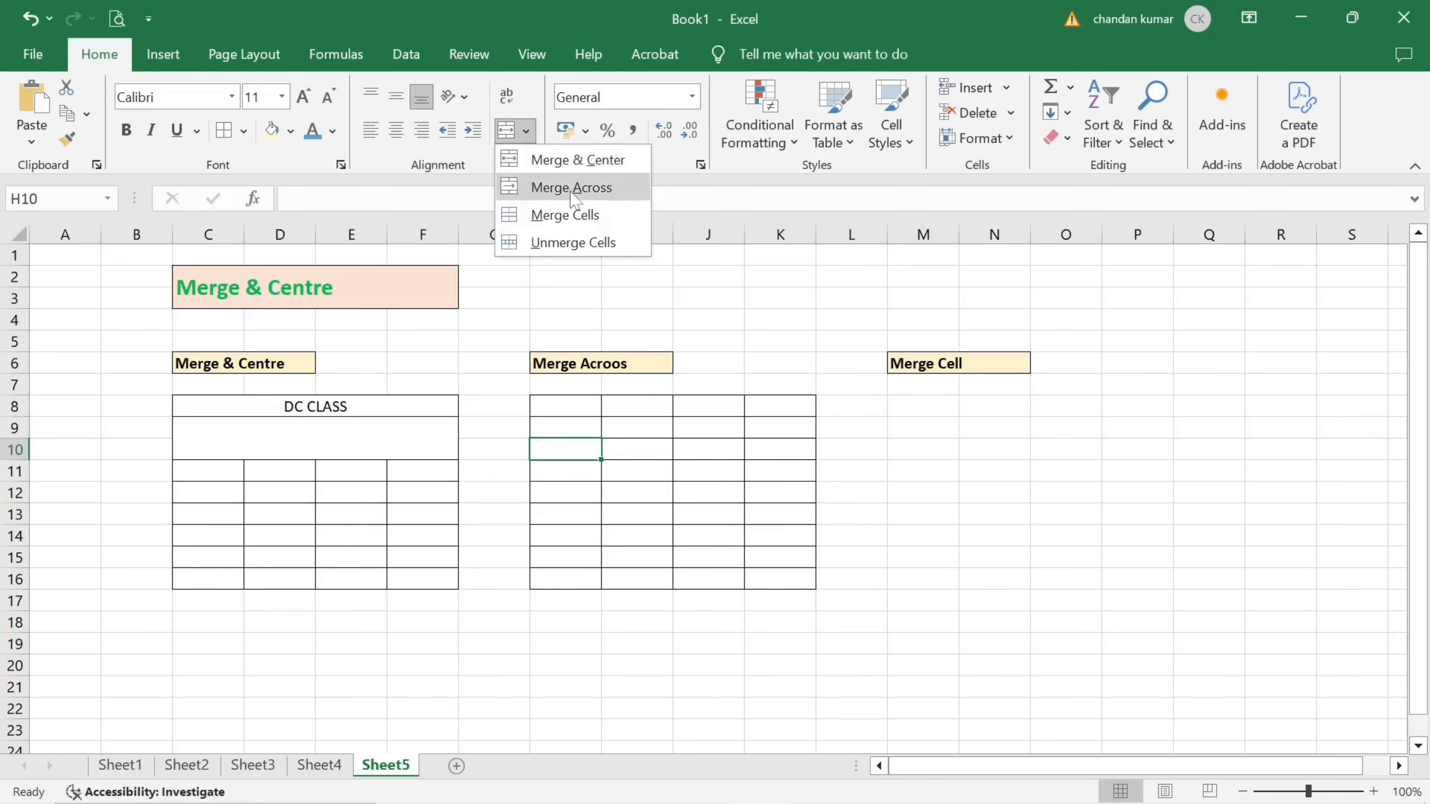
pyautogui.click(592, 541)
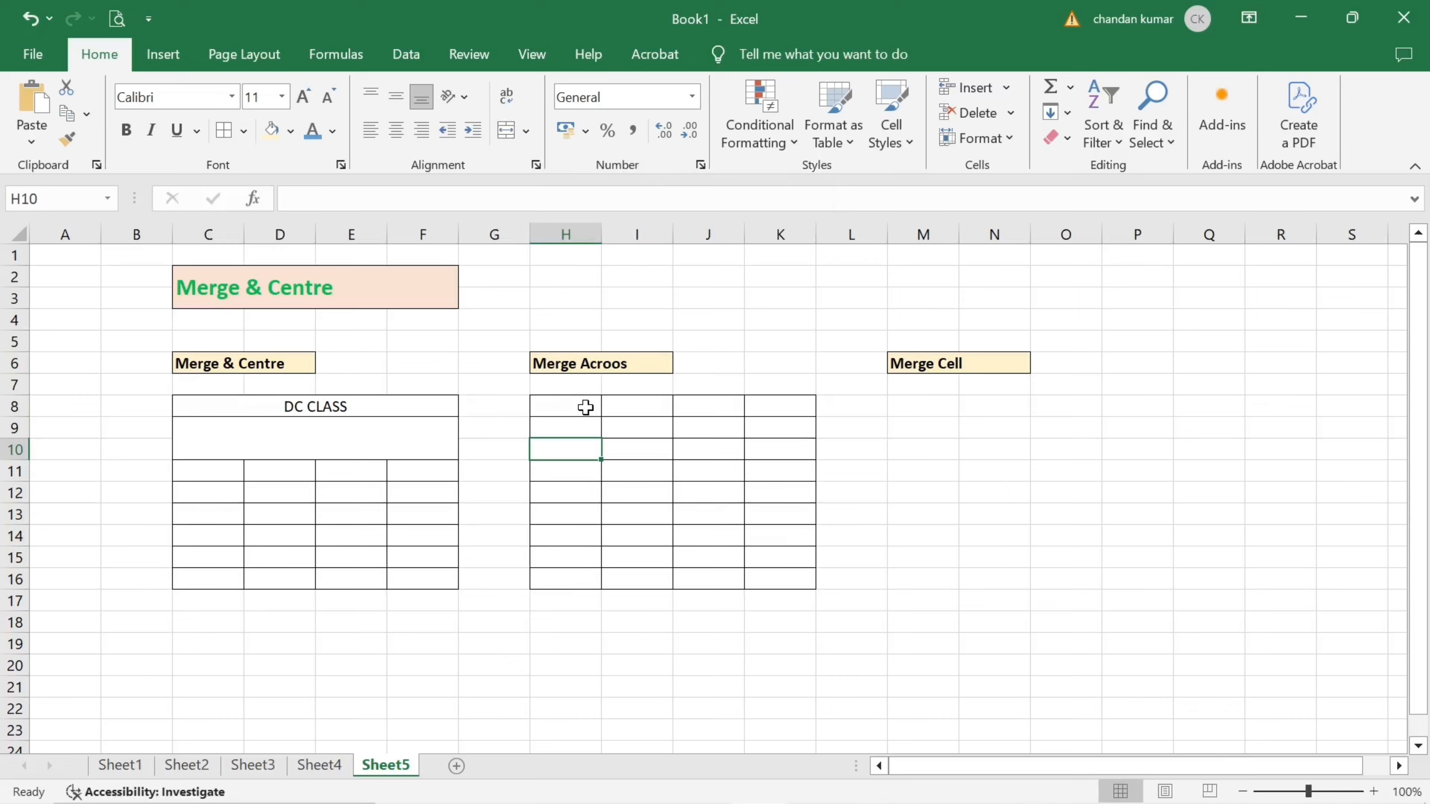
pyautogui.moveTo(571, 406); pyautogui.dragTo(767, 411)
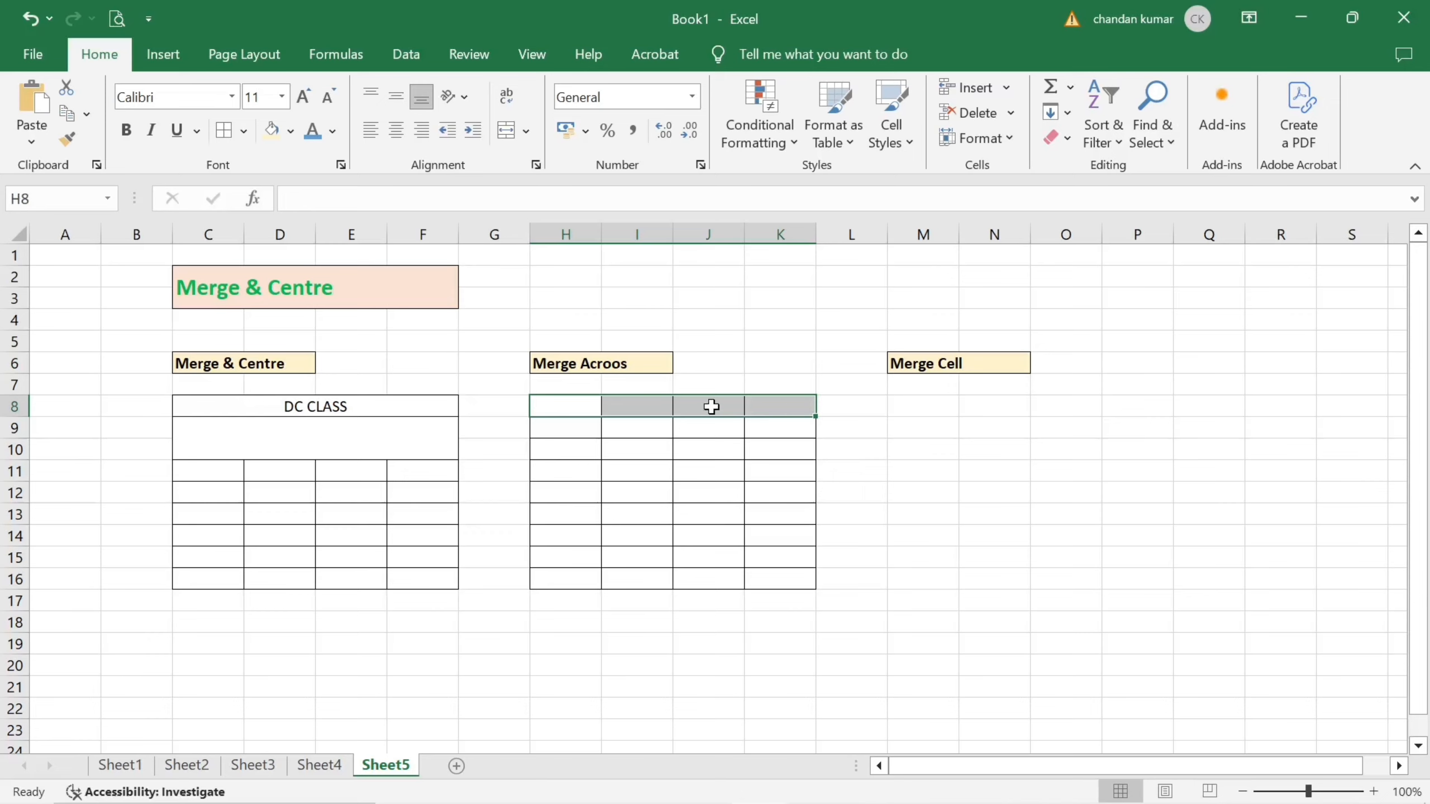
pyautogui.click(526, 131)
pyautogui.click(546, 186)
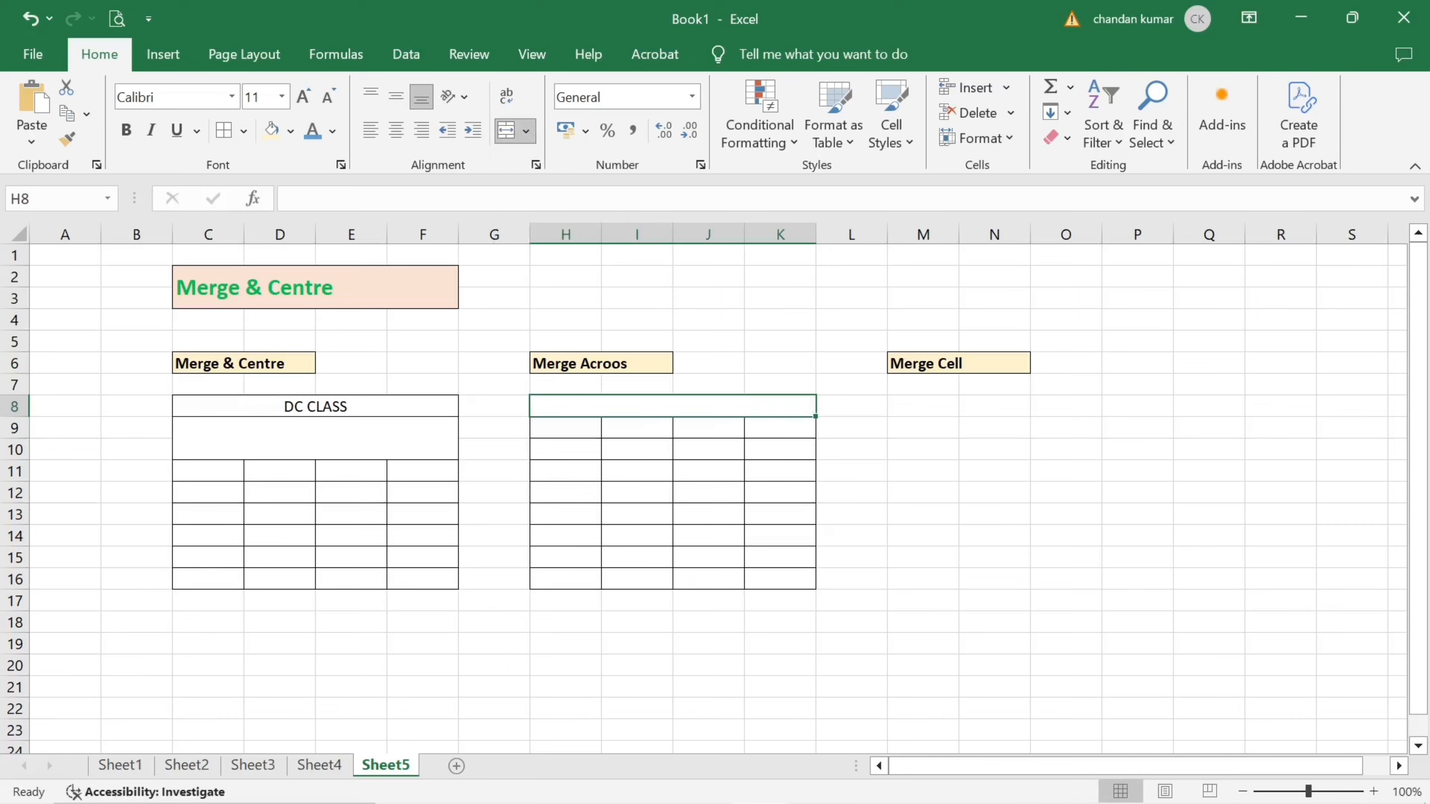
pyautogui.click(625, 458)
pyautogui.click(605, 409)
pyautogui.click(392, 404)
pyautogui.click(583, 411)
# Step: Merge cells H9:K9 of the second grid with the Merge & Center option
pyautogui.click(575, 430)
pyautogui.moveTo(575, 430); pyautogui.dragTo(766, 428)
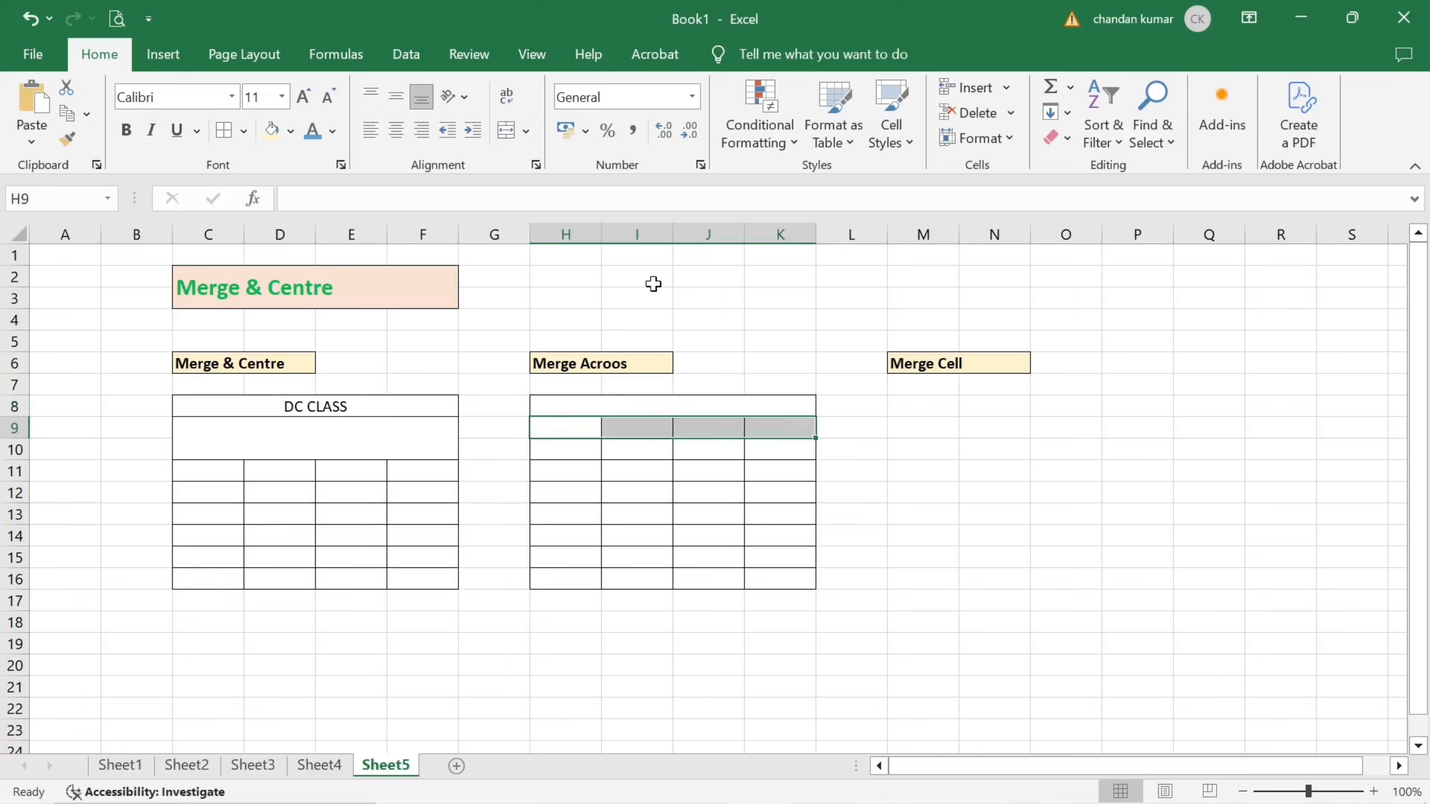
pyautogui.click(525, 131)
pyautogui.click(557, 153)
pyautogui.click(646, 489)
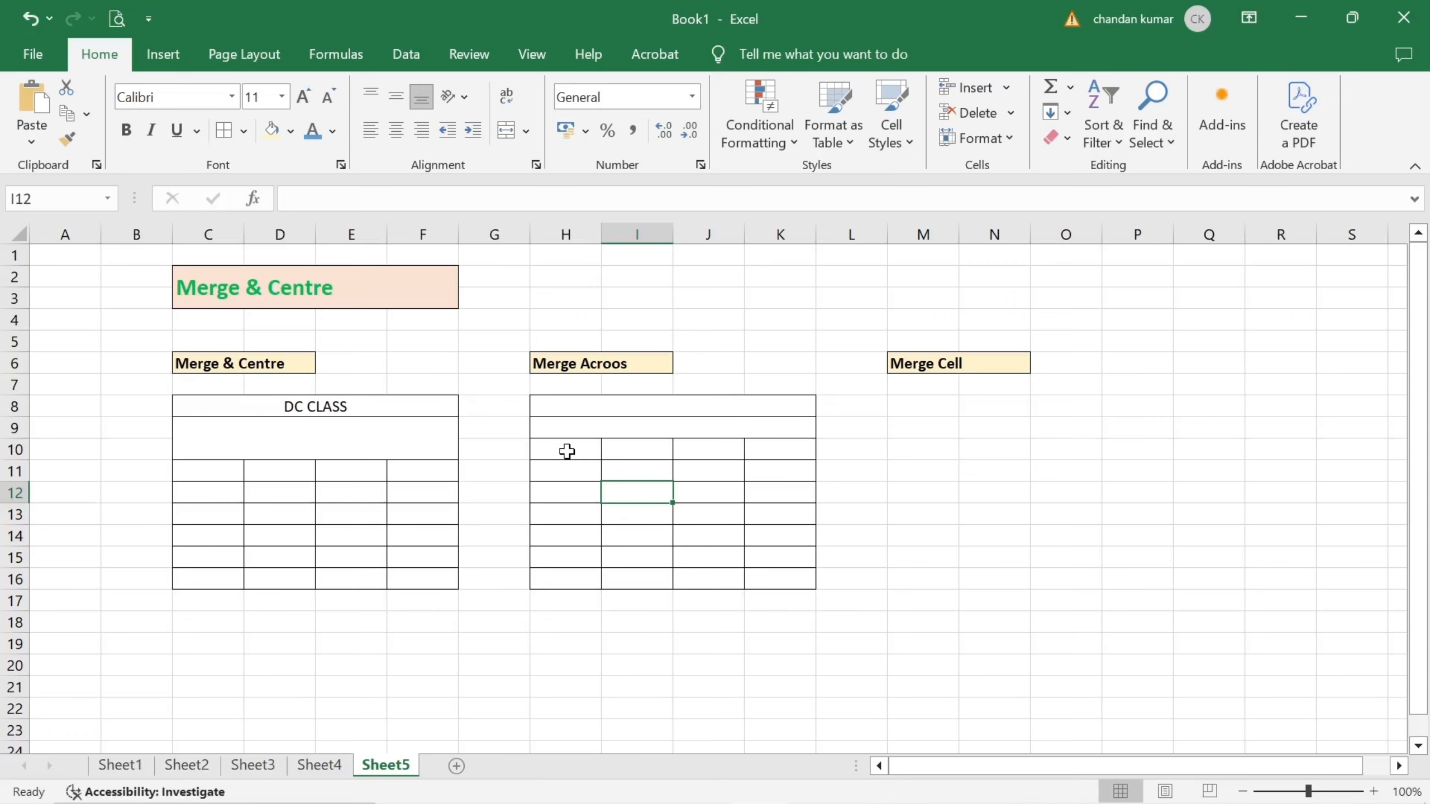
# Step: Merge and center the two-row range H12:K13 in the second grid
pyautogui.moveTo(567, 451); pyautogui.dragTo(777, 451)
pyautogui.click(611, 498)
pyautogui.moveTo(572, 494); pyautogui.dragTo(774, 516)
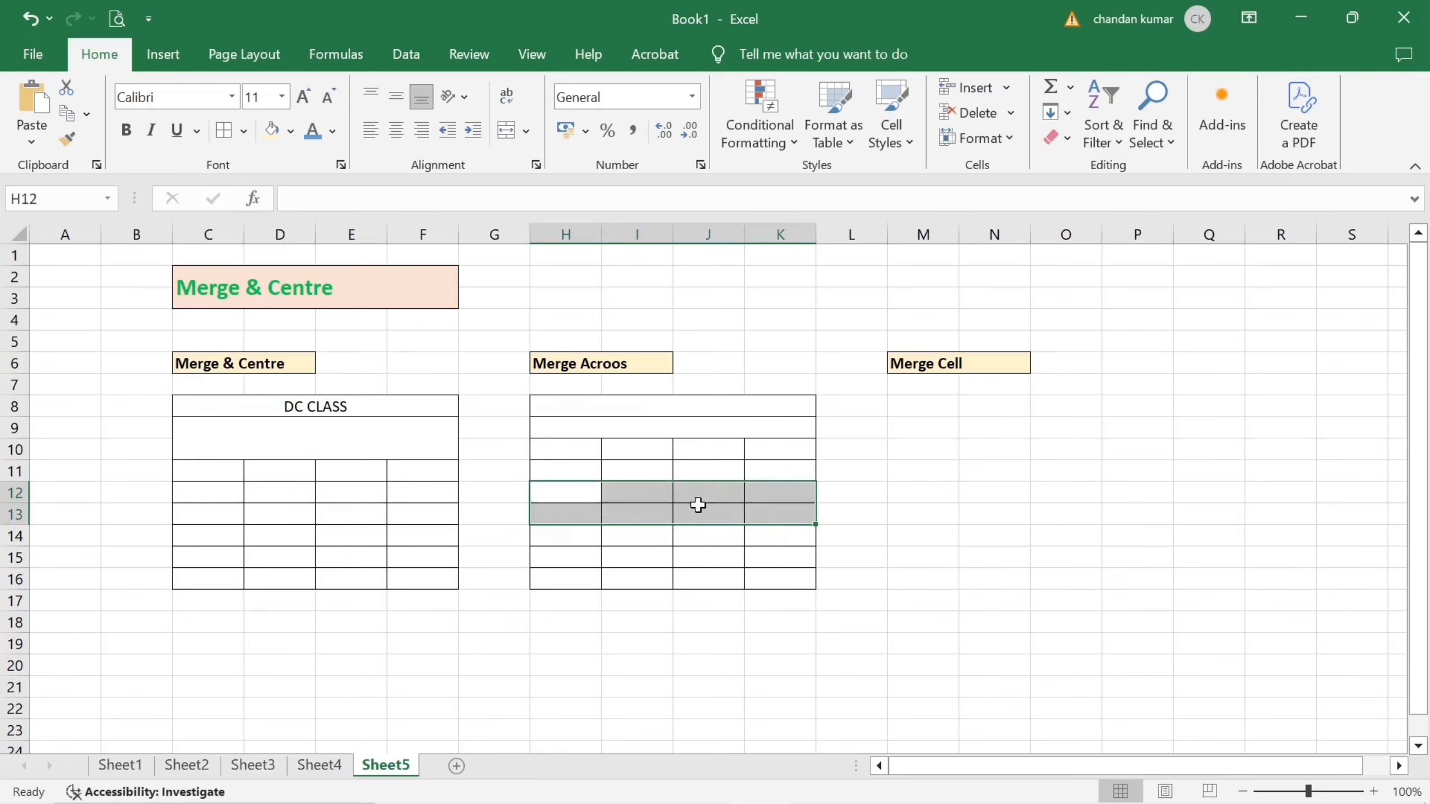
pyautogui.click(526, 130)
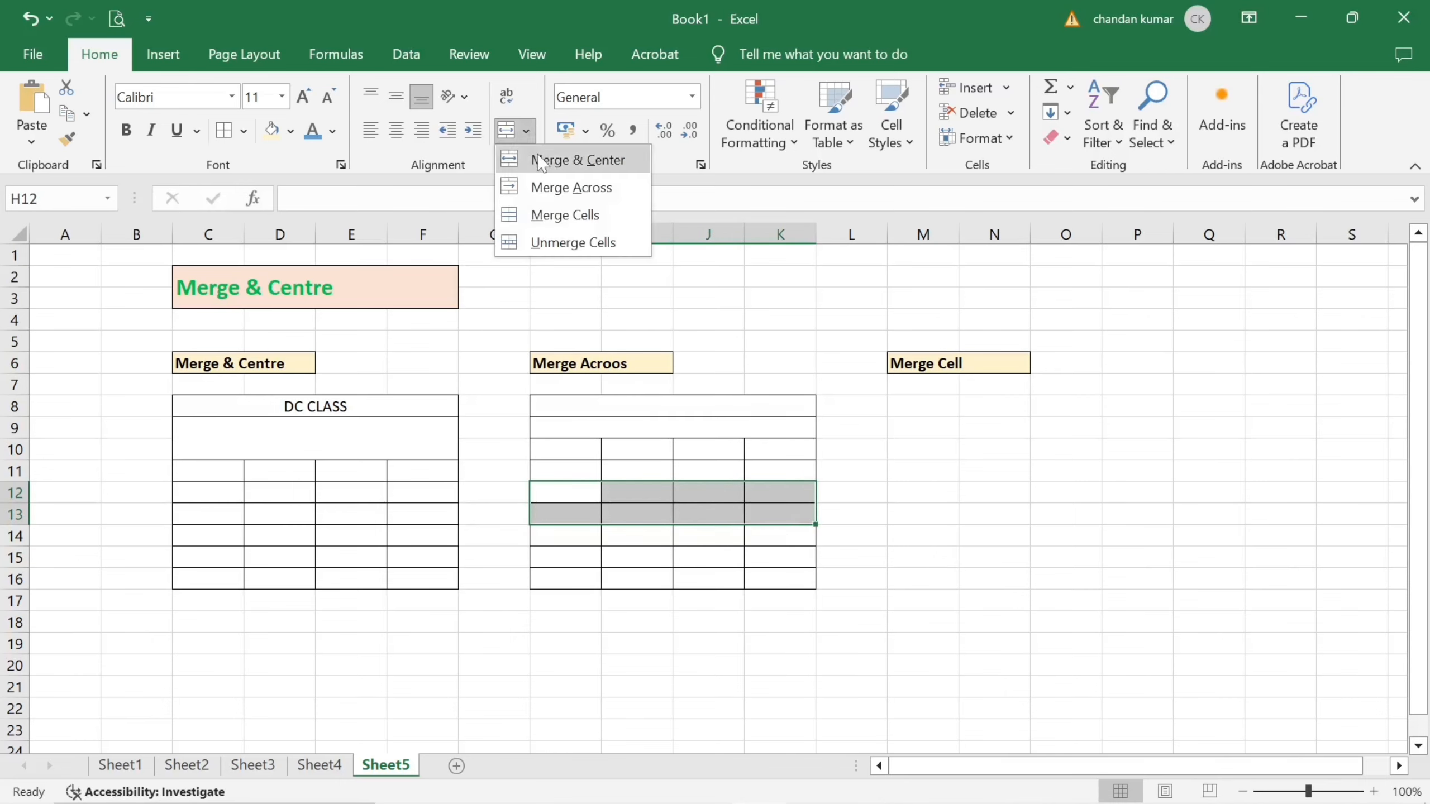
pyautogui.click(578, 160)
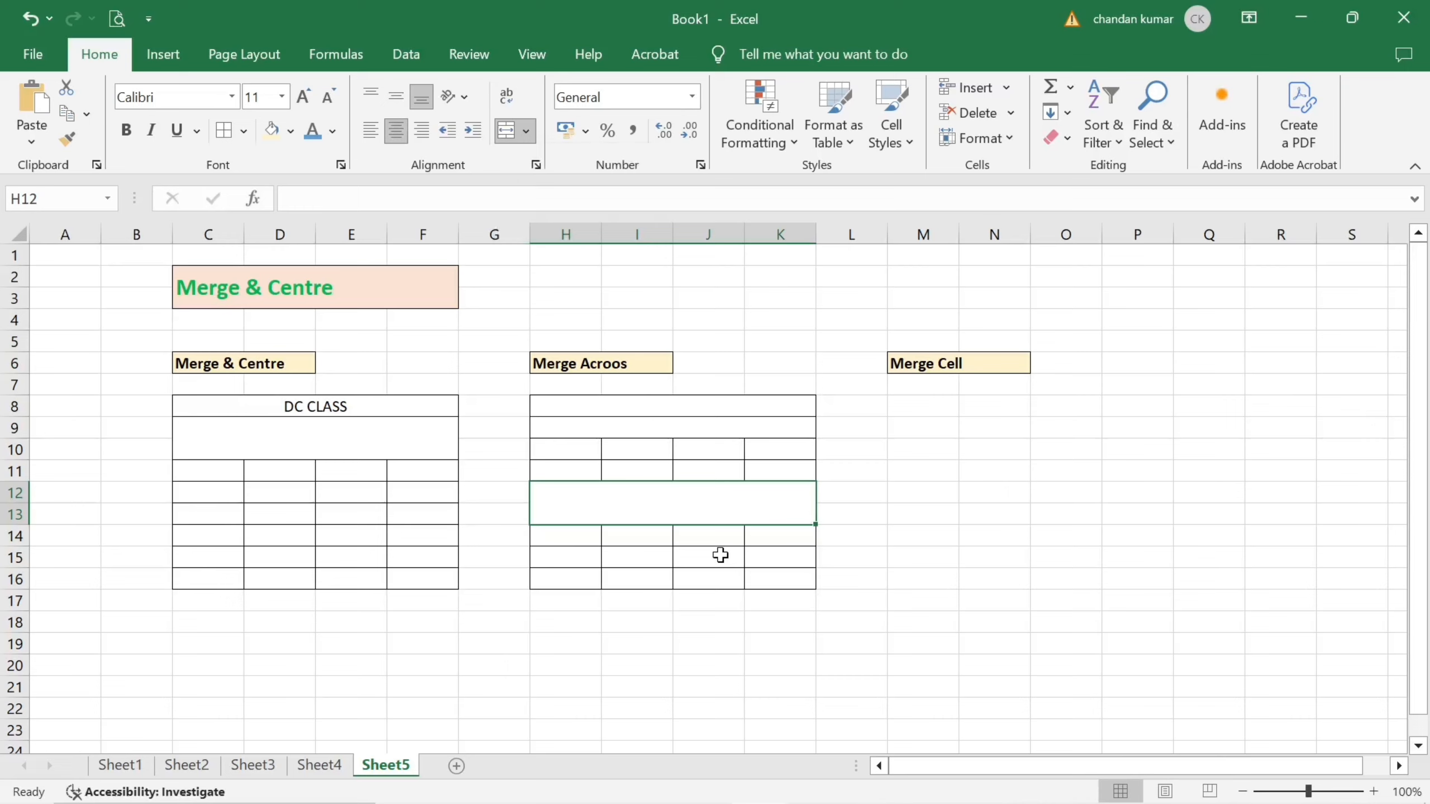
# Step: Apply all borders to the range H15:K20 in the Merge Acroos grid and merge cells H15:K15
pyautogui.moveTo(563, 556); pyautogui.dragTo(805, 667)
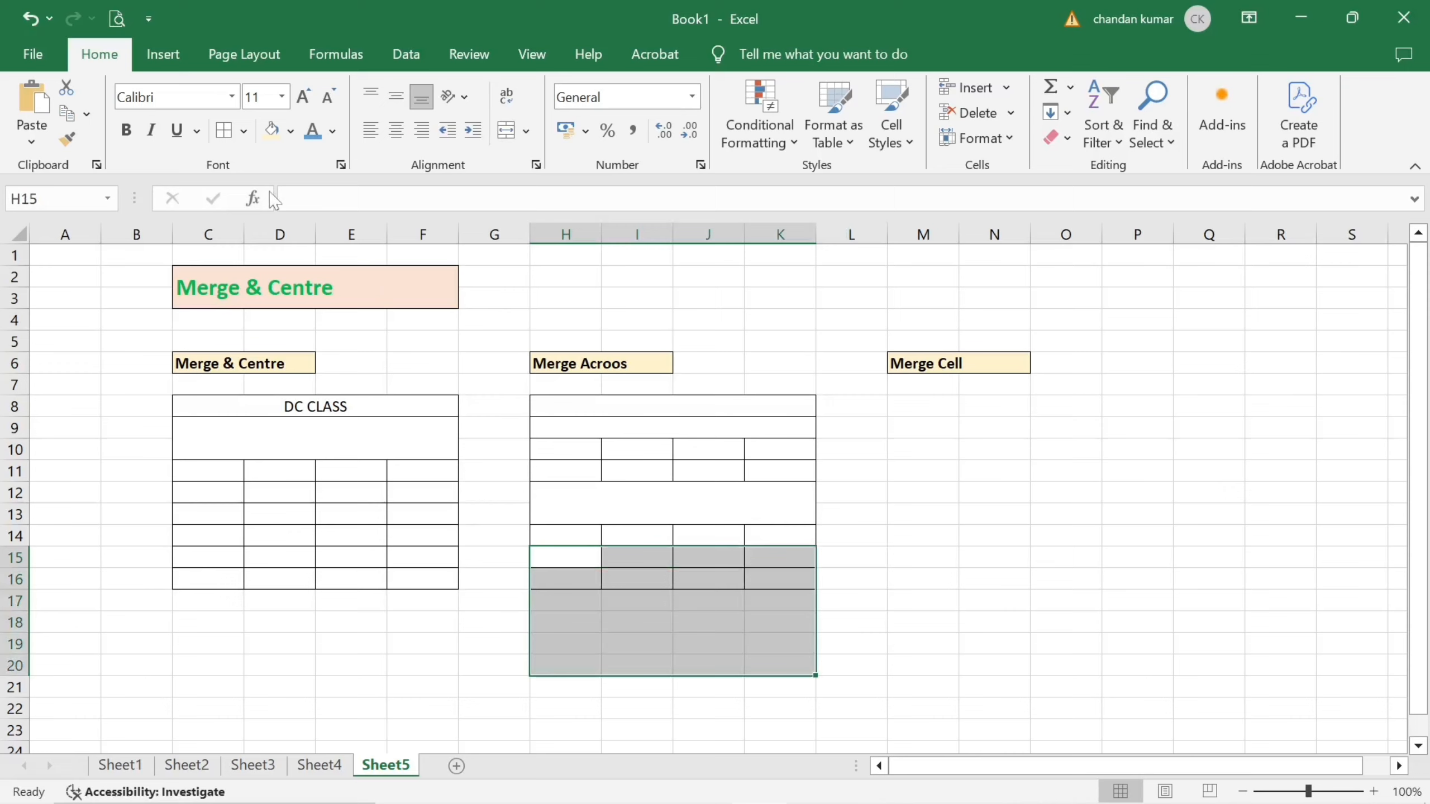
pyautogui.click(225, 133)
pyautogui.click(563, 598)
# Step: Merge cells H16:K16 and then cells H17:K17 as separate rows with the Merge Across option
pyautogui.moveTo(556, 558); pyautogui.dragTo(794, 579)
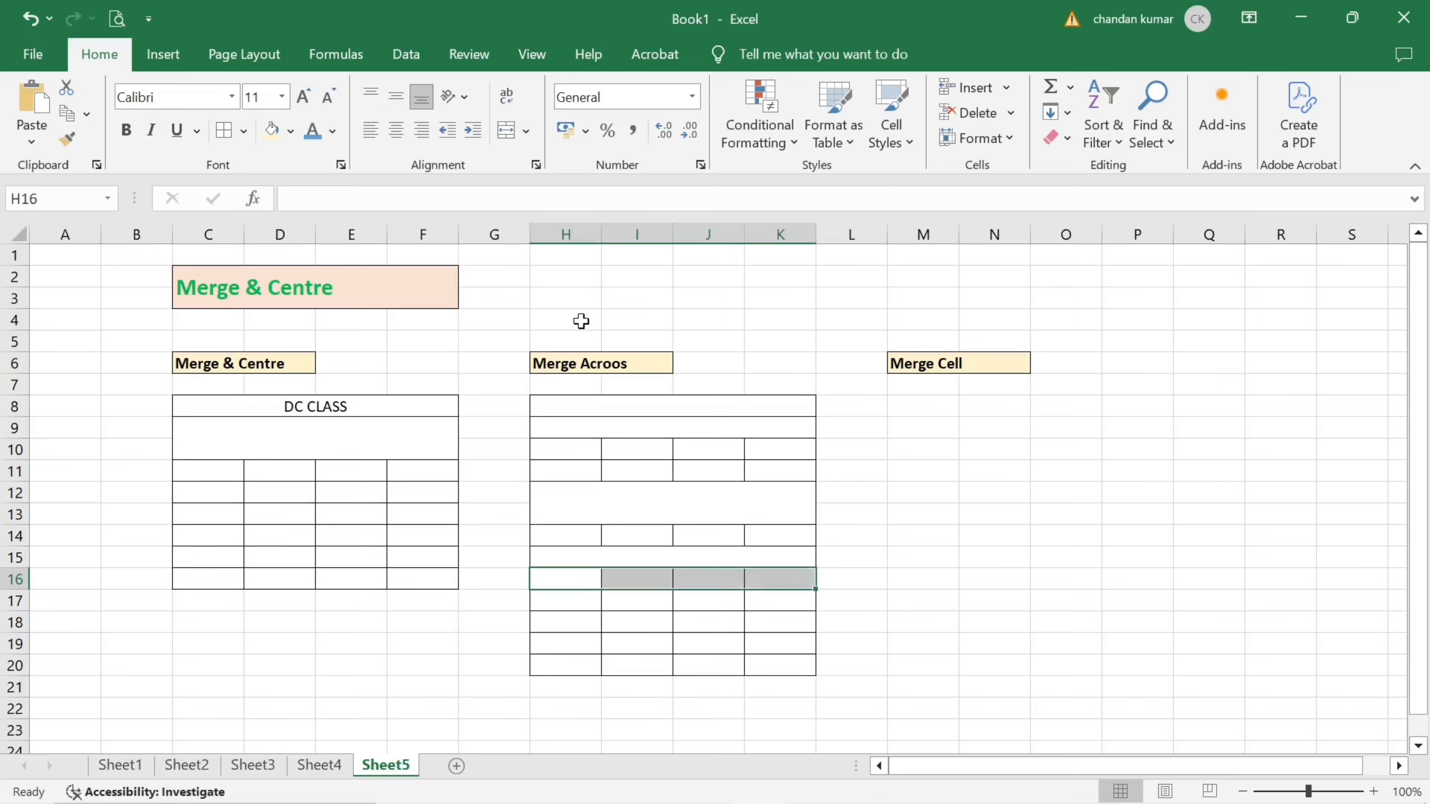
pyautogui.click(525, 131)
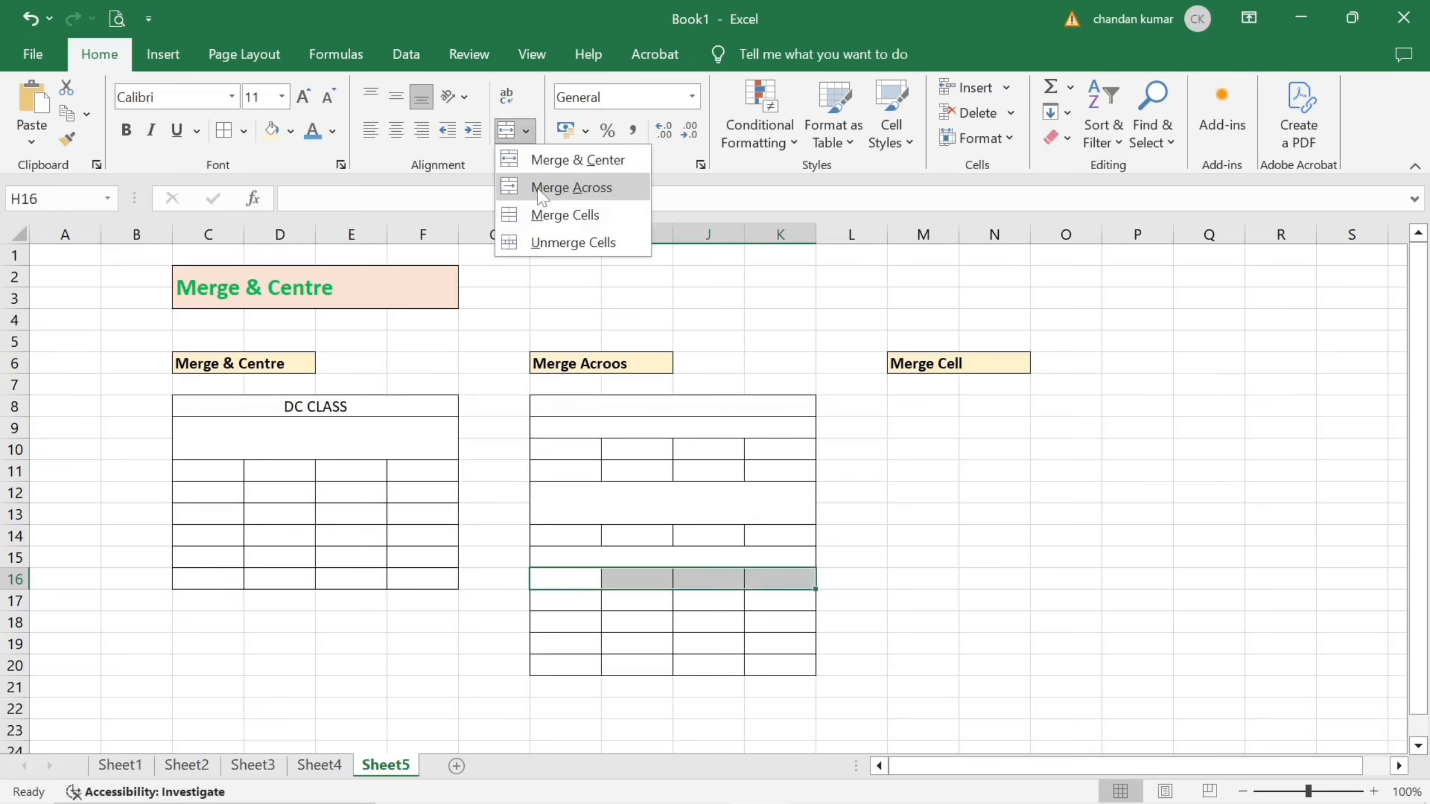
pyautogui.click(570, 188)
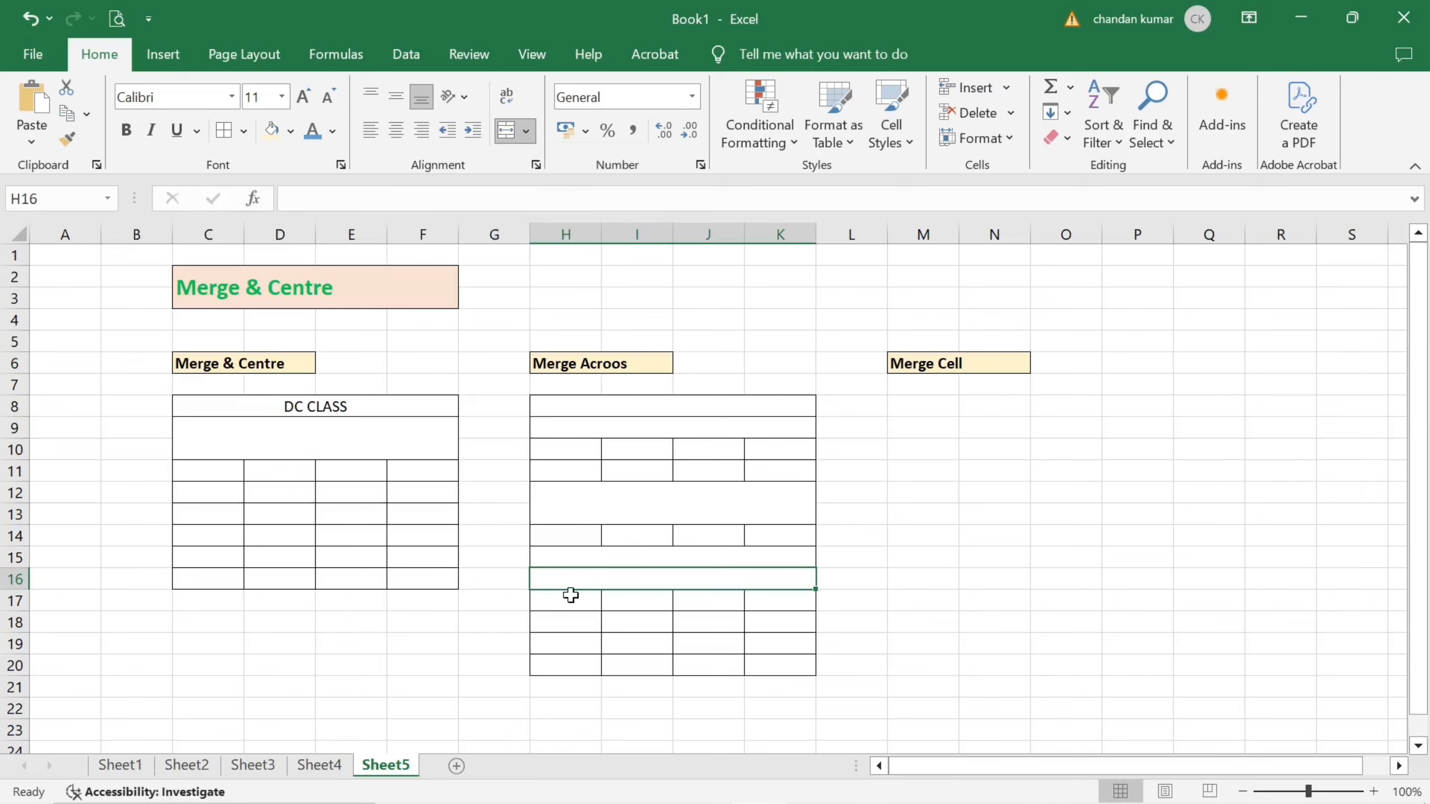
pyautogui.moveTo(571, 595); pyautogui.dragTo(750, 601)
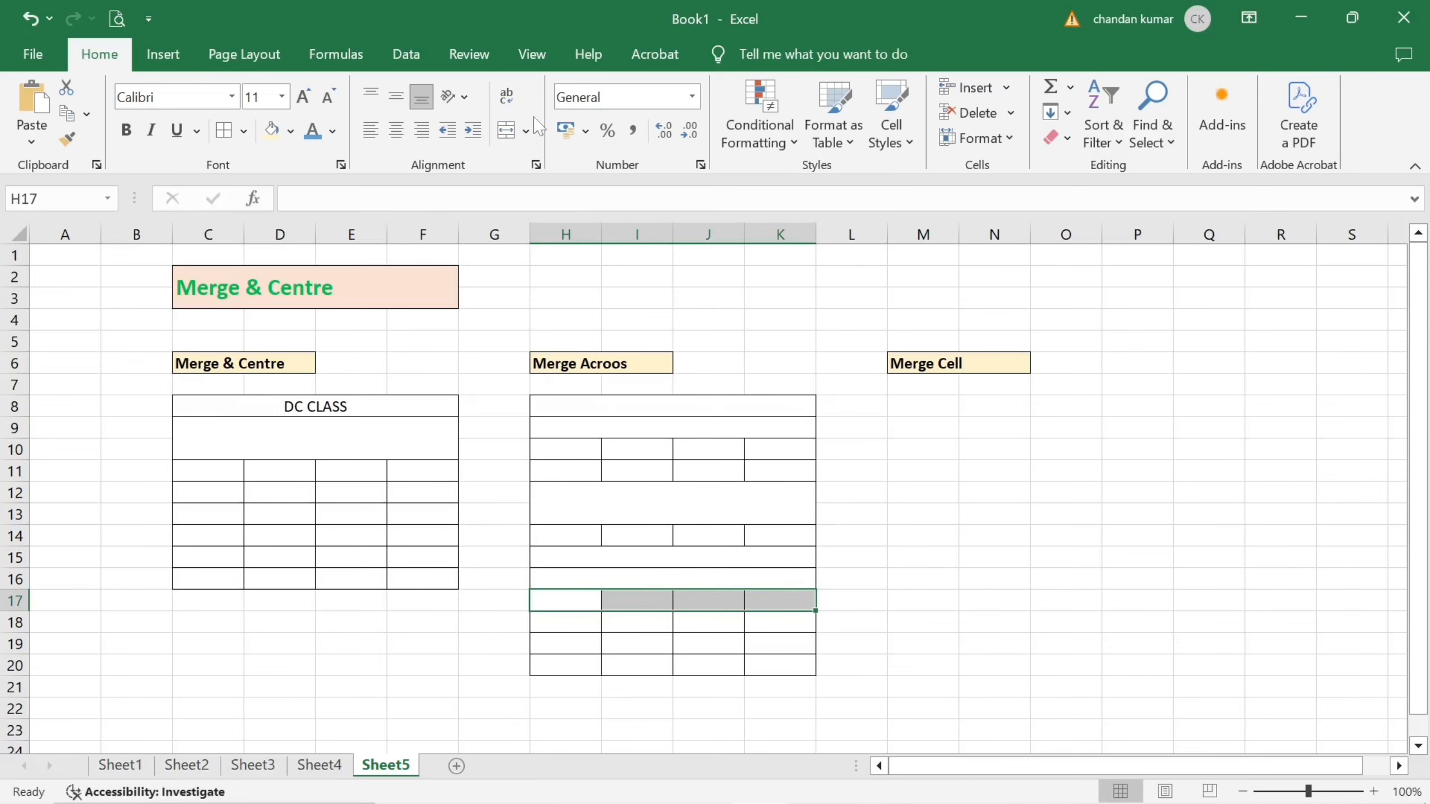
pyautogui.click(526, 131)
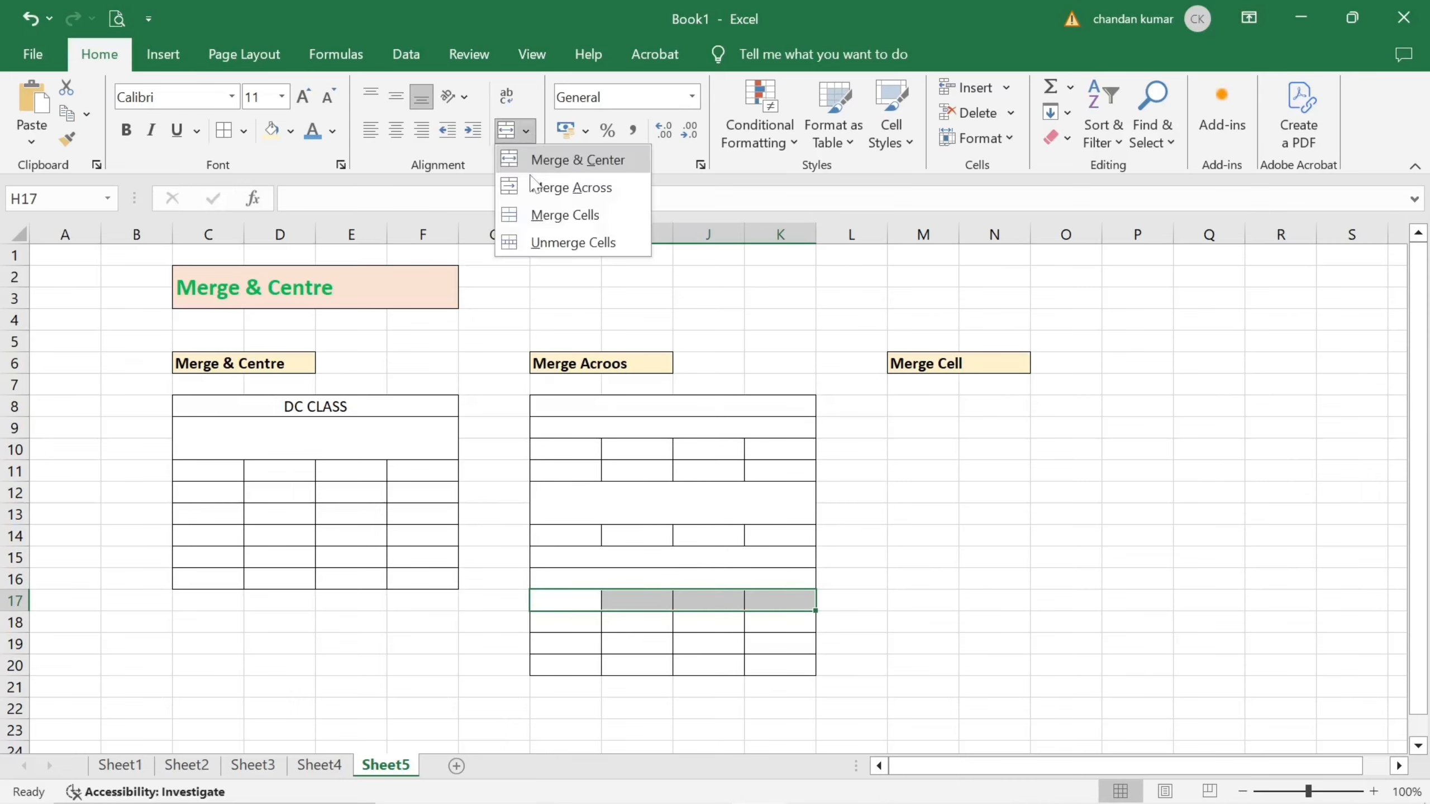
pyautogui.click(535, 187)
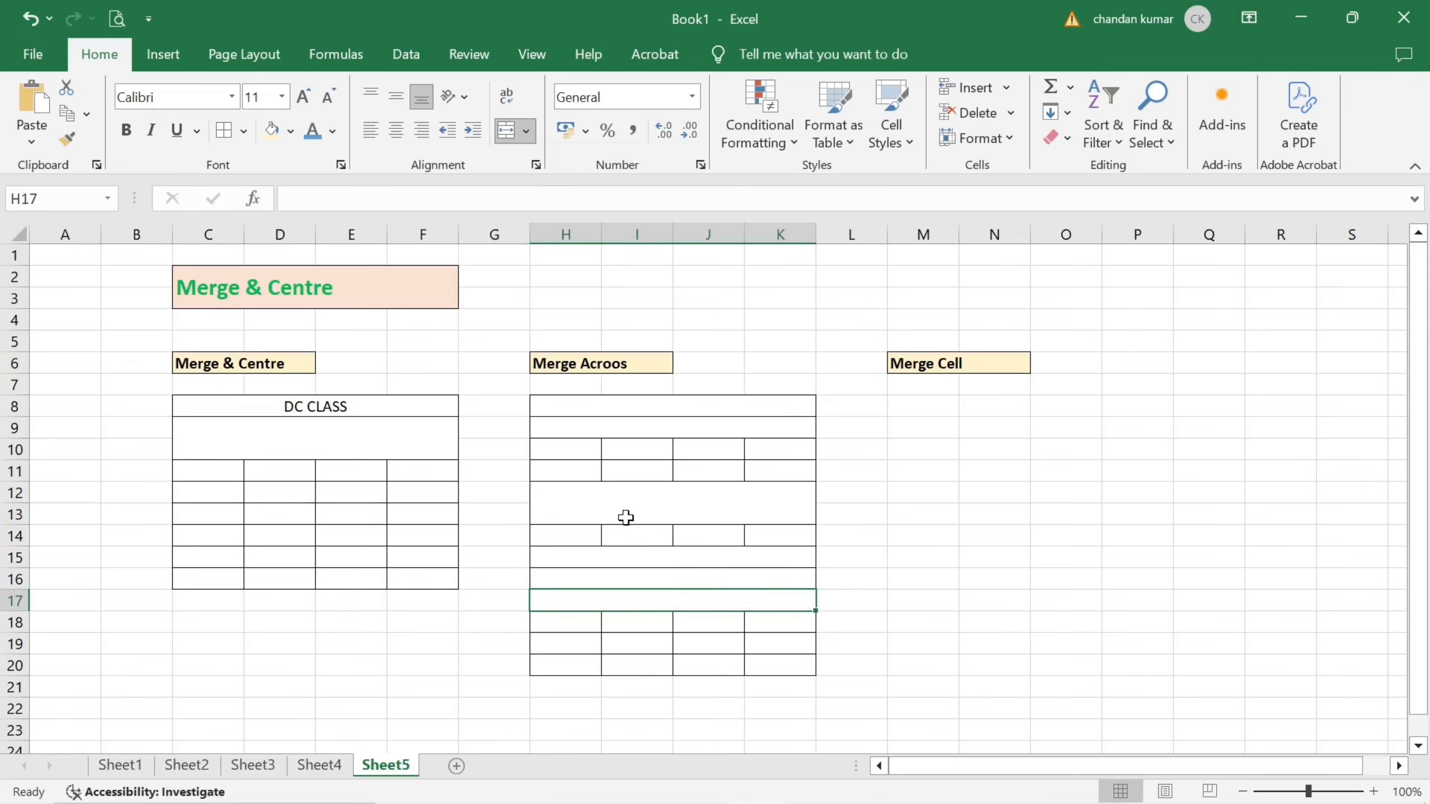
# Step: Apply all borders to the range H19:K22 and merge its four rows together using Merge Across
pyautogui.click(577, 644)
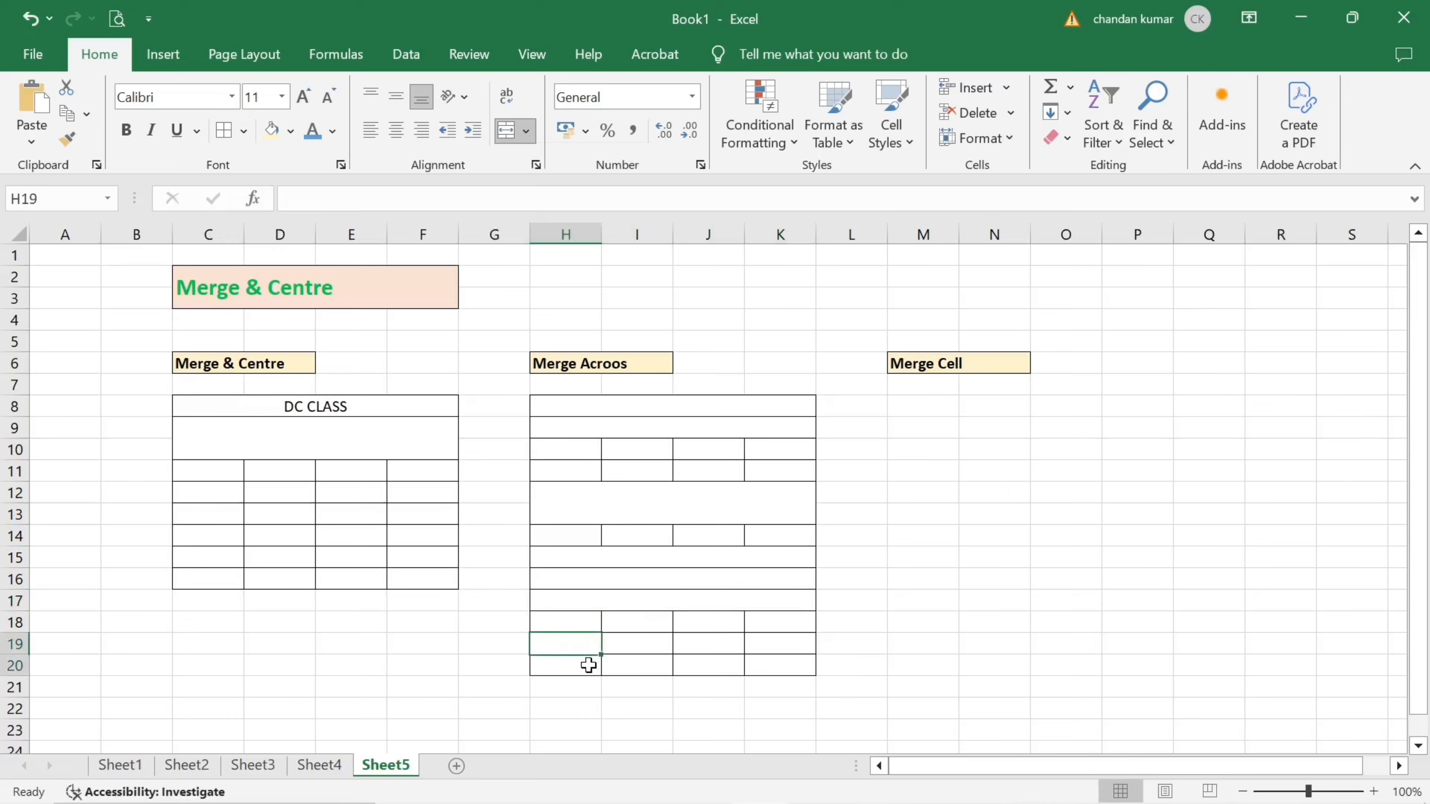
pyautogui.moveTo(588, 665); pyautogui.dragTo(799, 709)
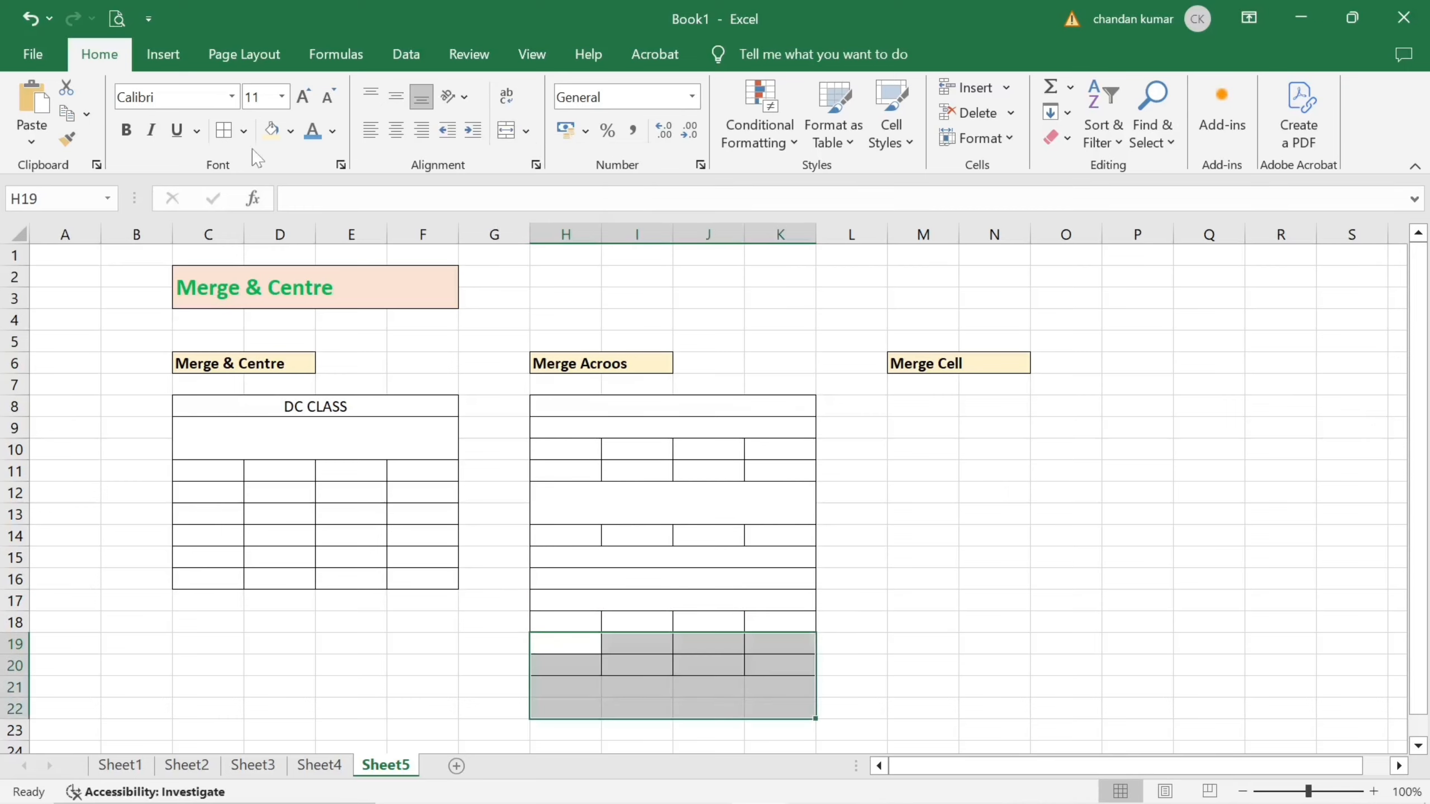
pyautogui.click(231, 140)
pyautogui.click(526, 132)
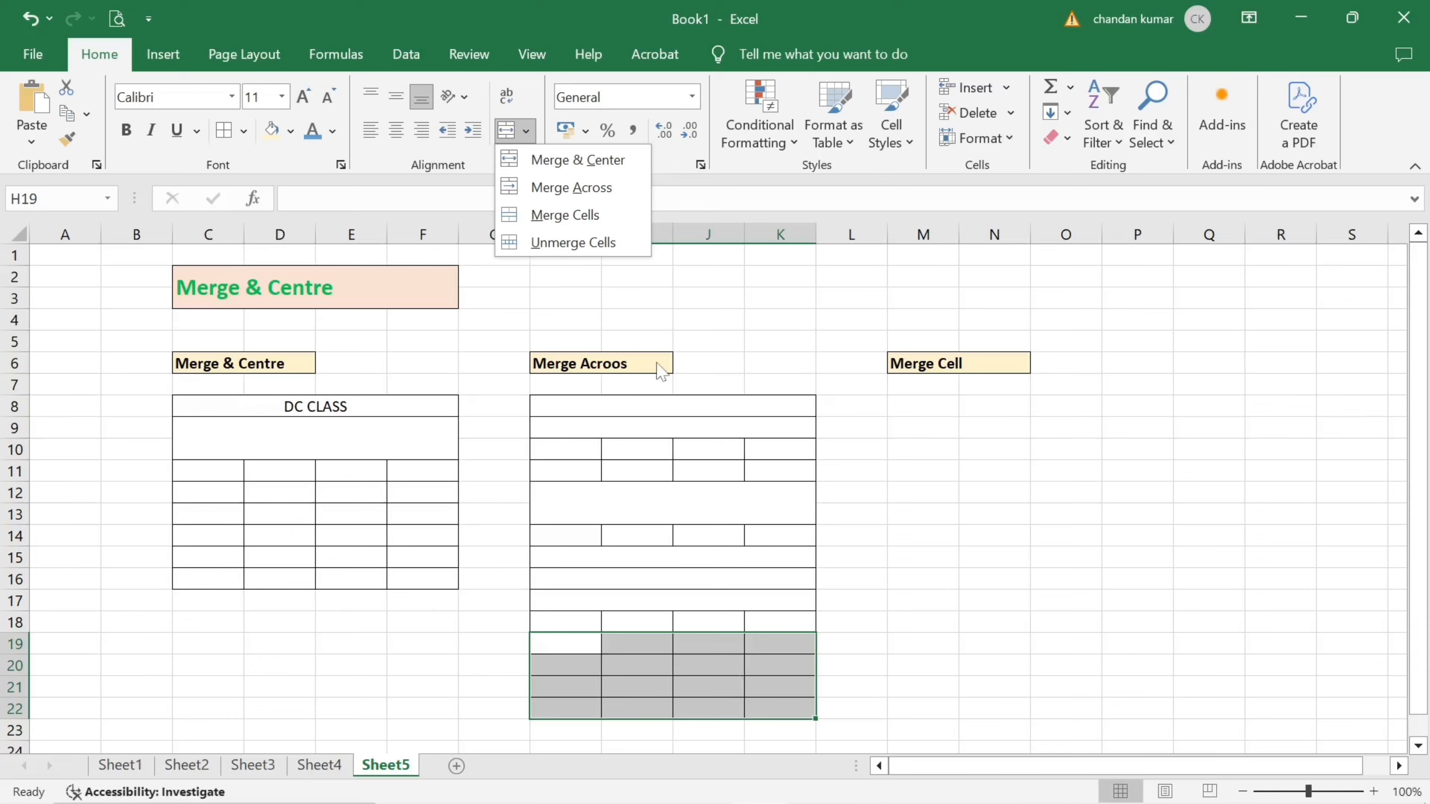
pyautogui.click(570, 188)
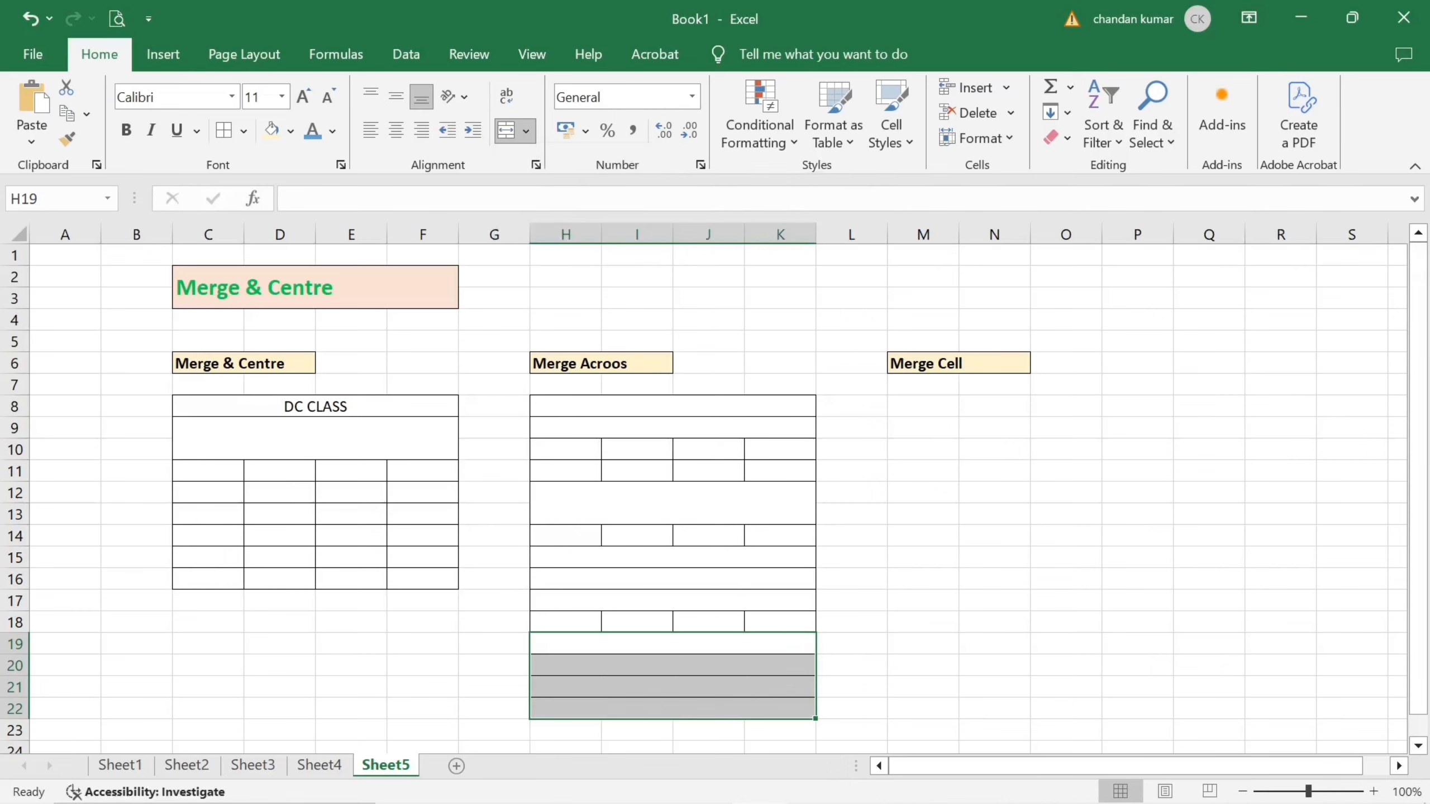
pyautogui.click(635, 707)
pyautogui.click(633, 672)
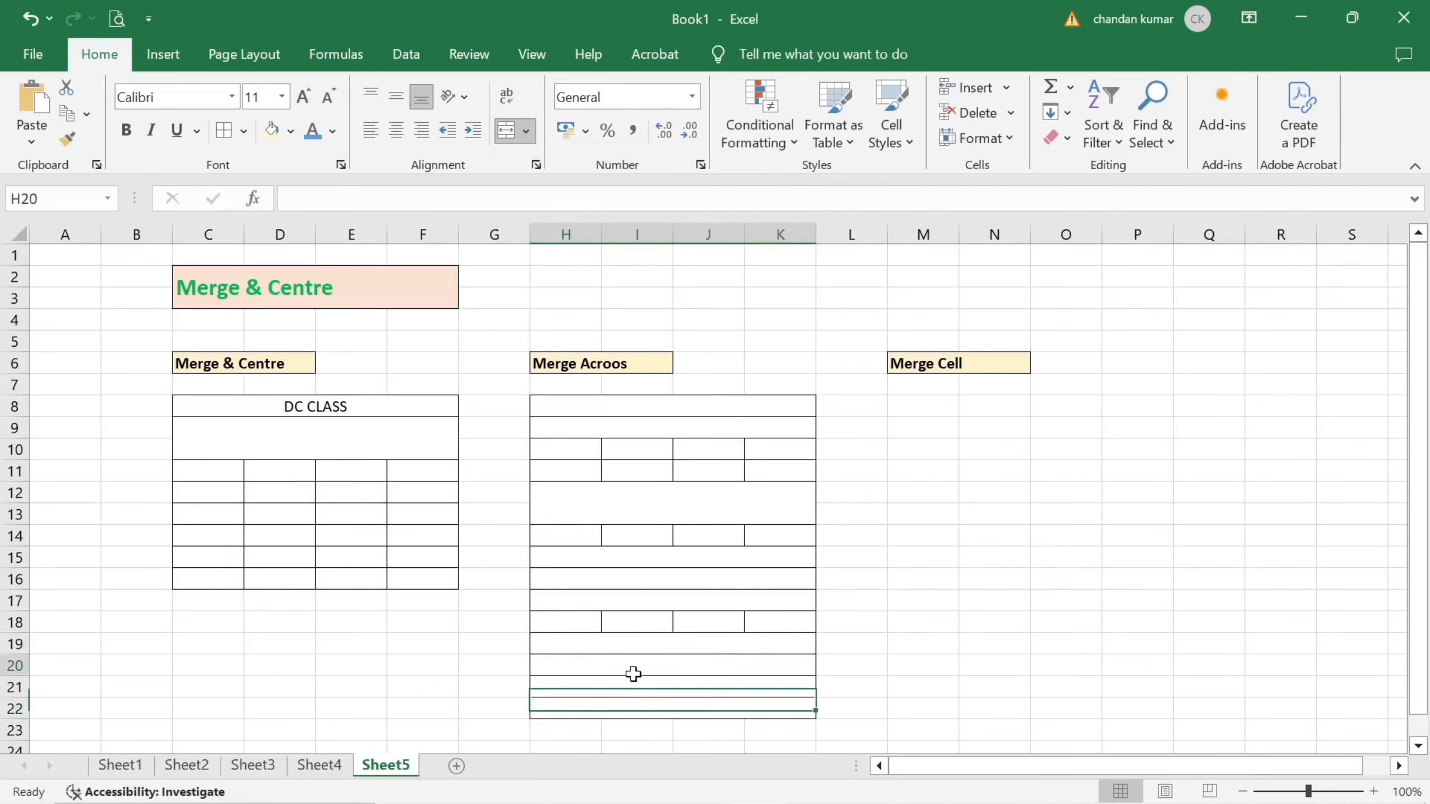
pyautogui.click(631, 648)
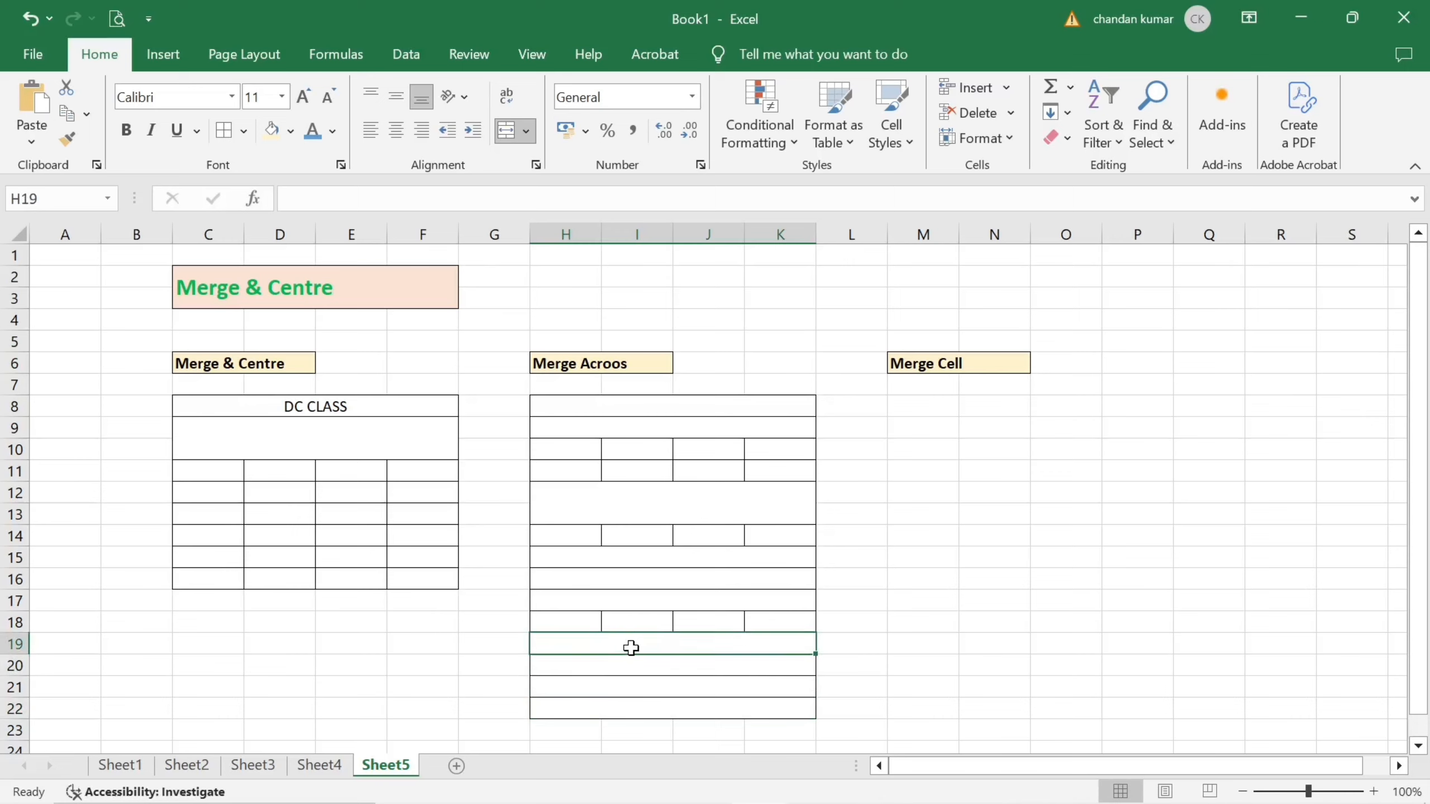
pyautogui.click(526, 131)
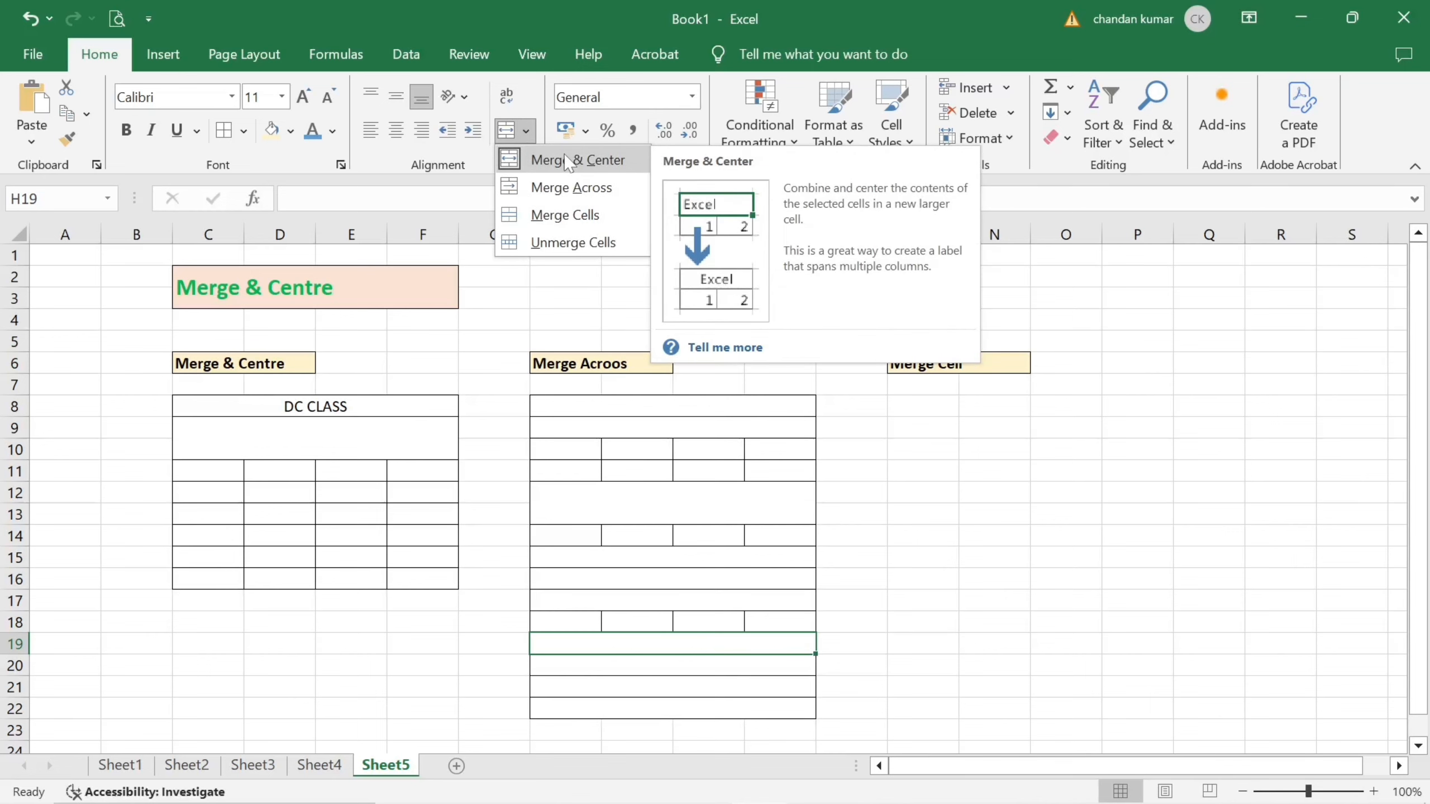
pyautogui.click(605, 218)
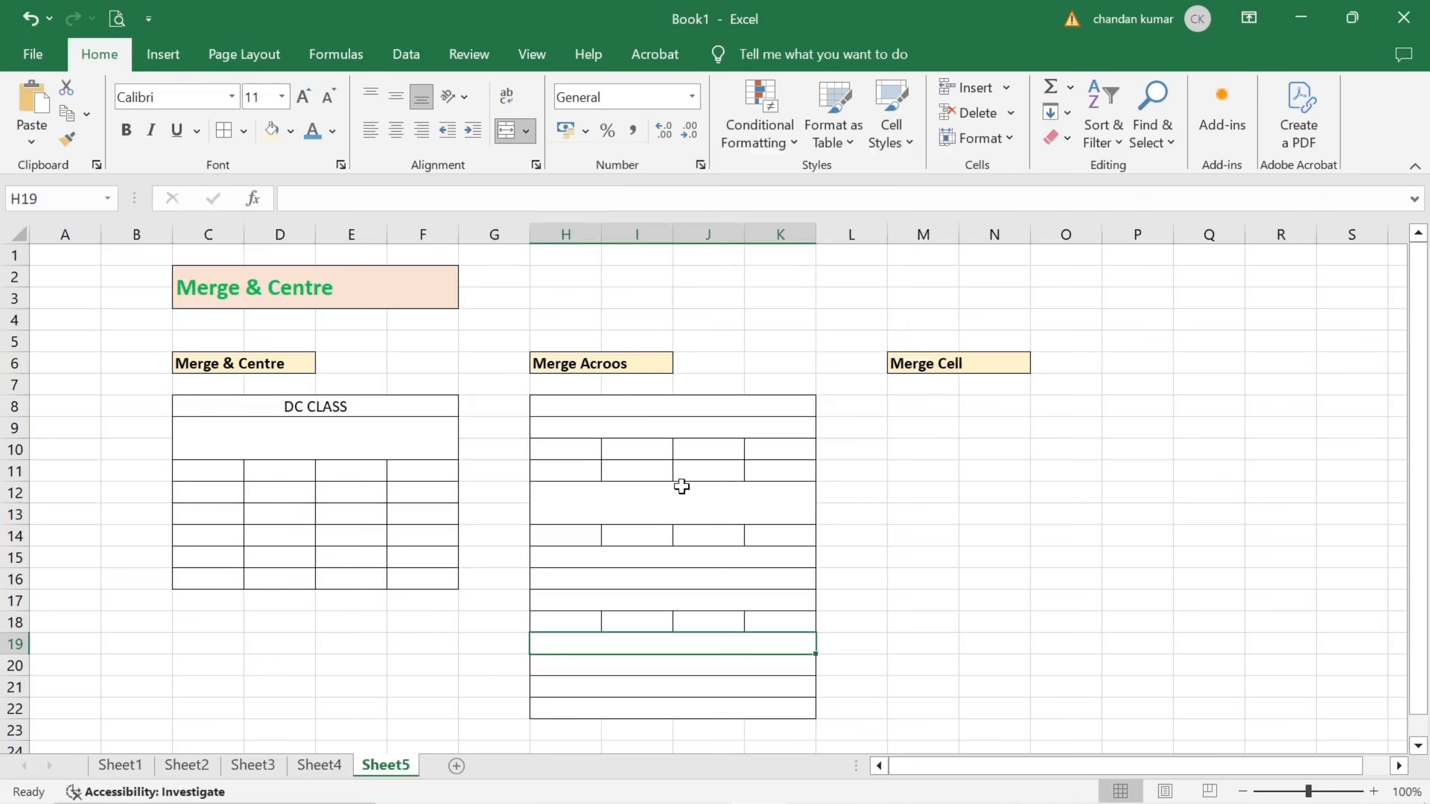
pyautogui.click(525, 131)
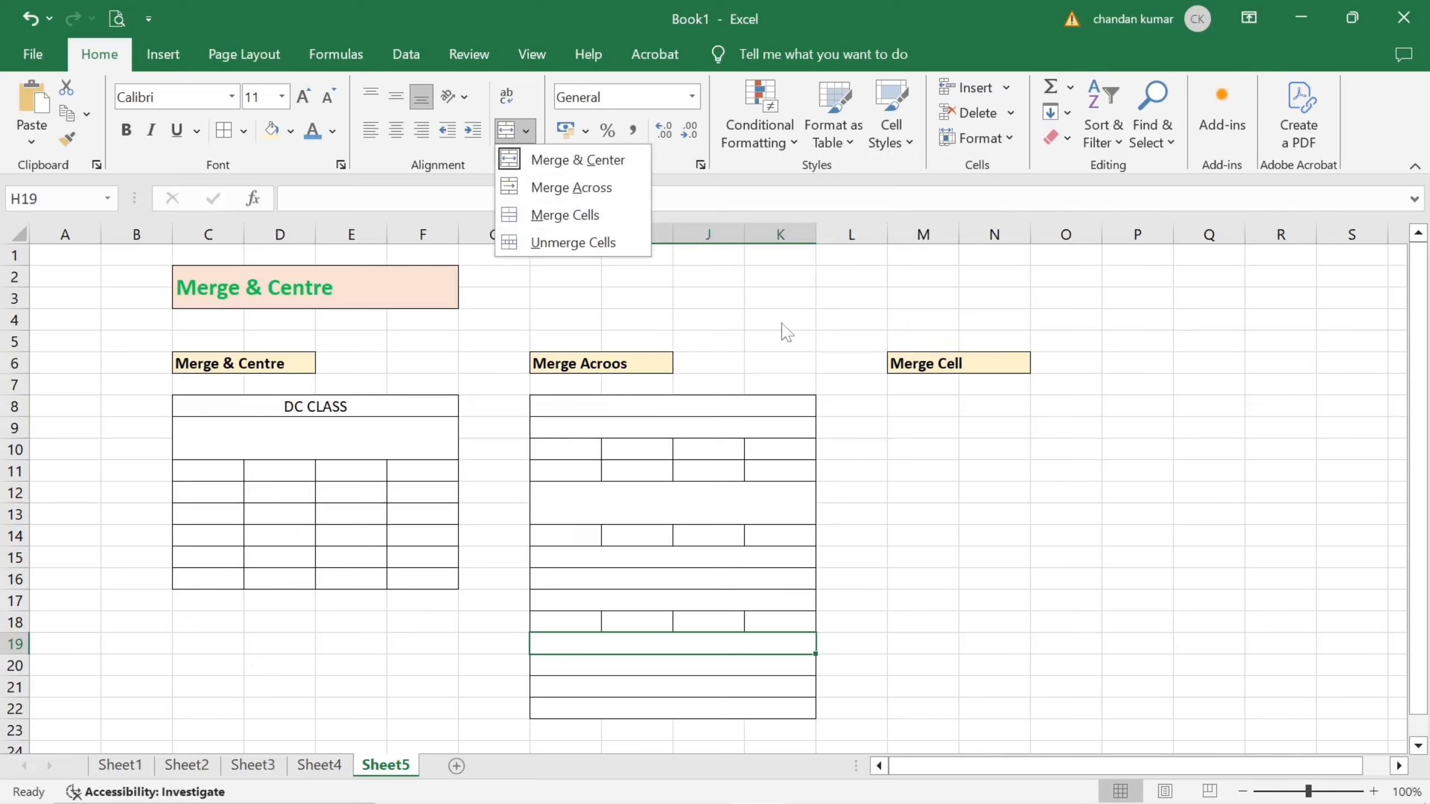
pyautogui.click(926, 427)
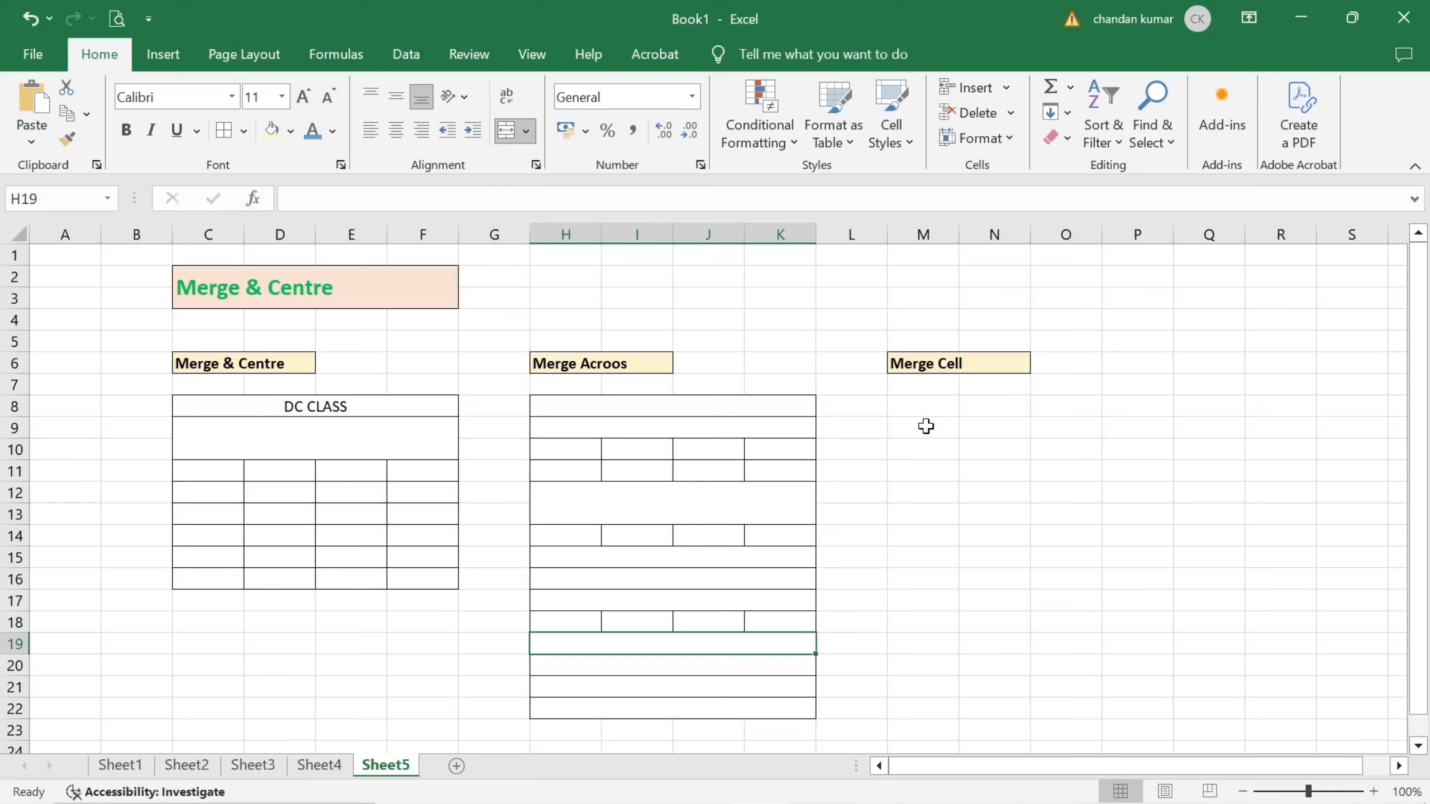
# Step: Apply all borders to the range M8:P16 below the Merge Cell label
pyautogui.moveTo(926, 406); pyautogui.dragTo(1159, 580)
pyautogui.press('F4')
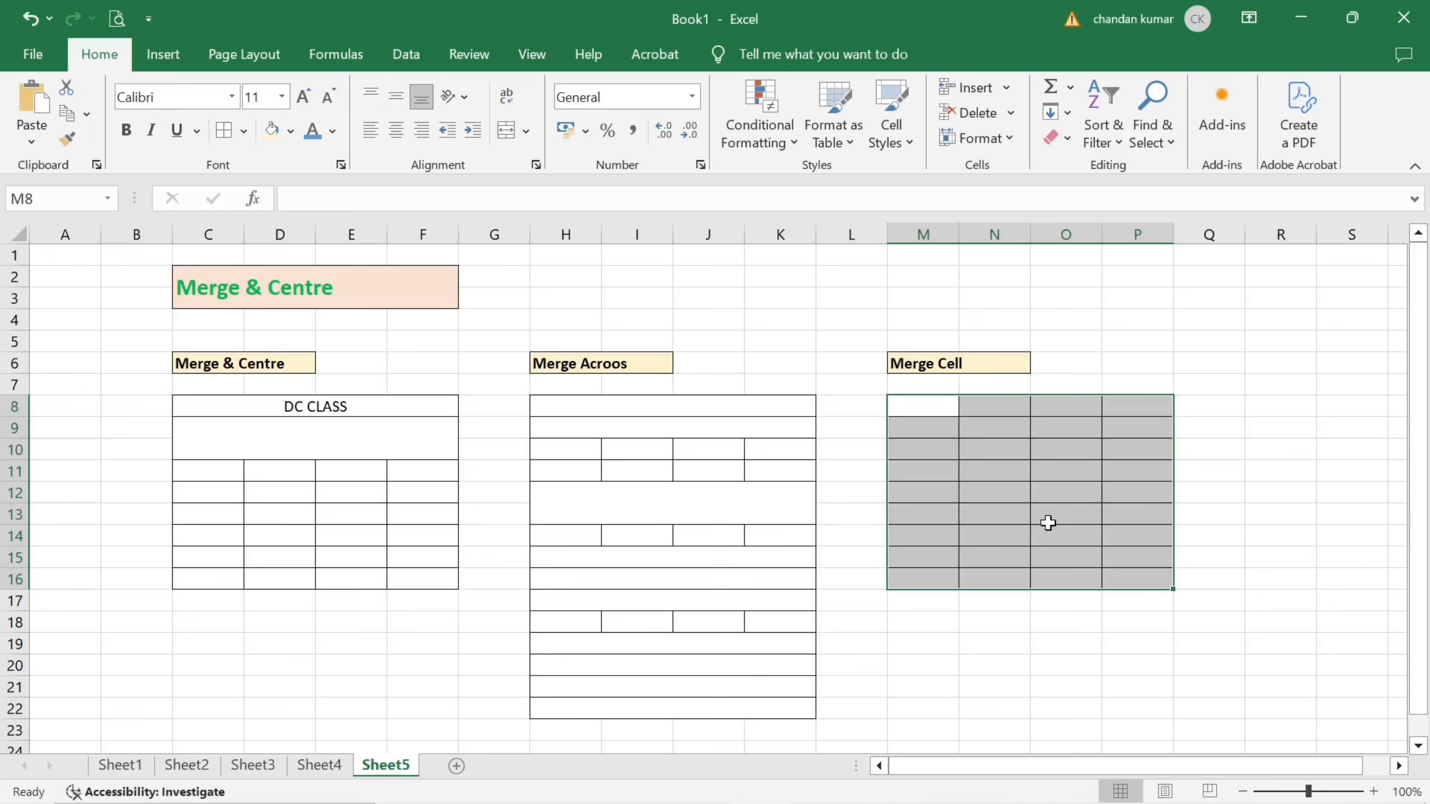
pyautogui.click(940, 449)
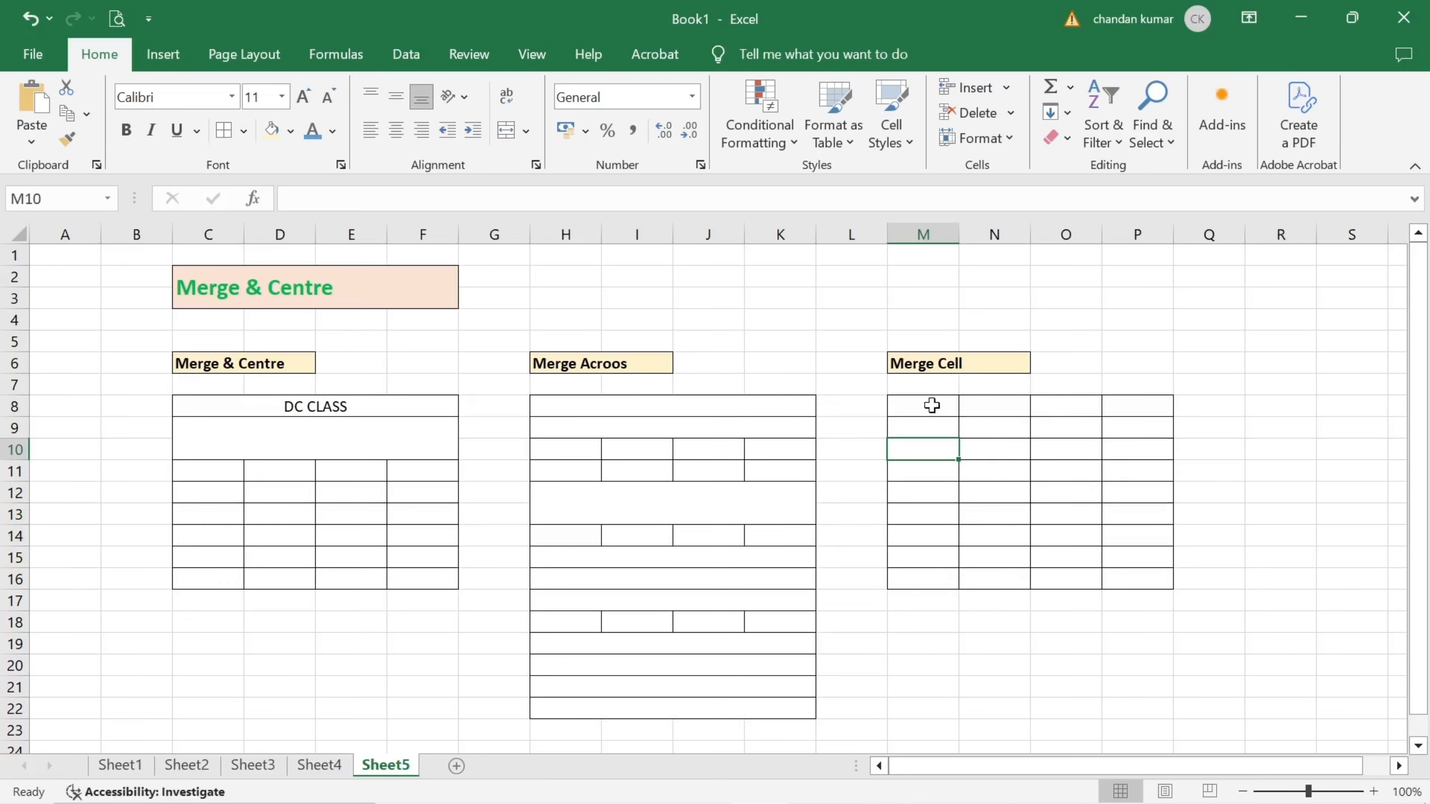
# Step: Merge cells M8:P8 in the first row of the third grid with the Merge Cells option
pyautogui.moveTo(922, 408); pyautogui.dragTo(1131, 416)
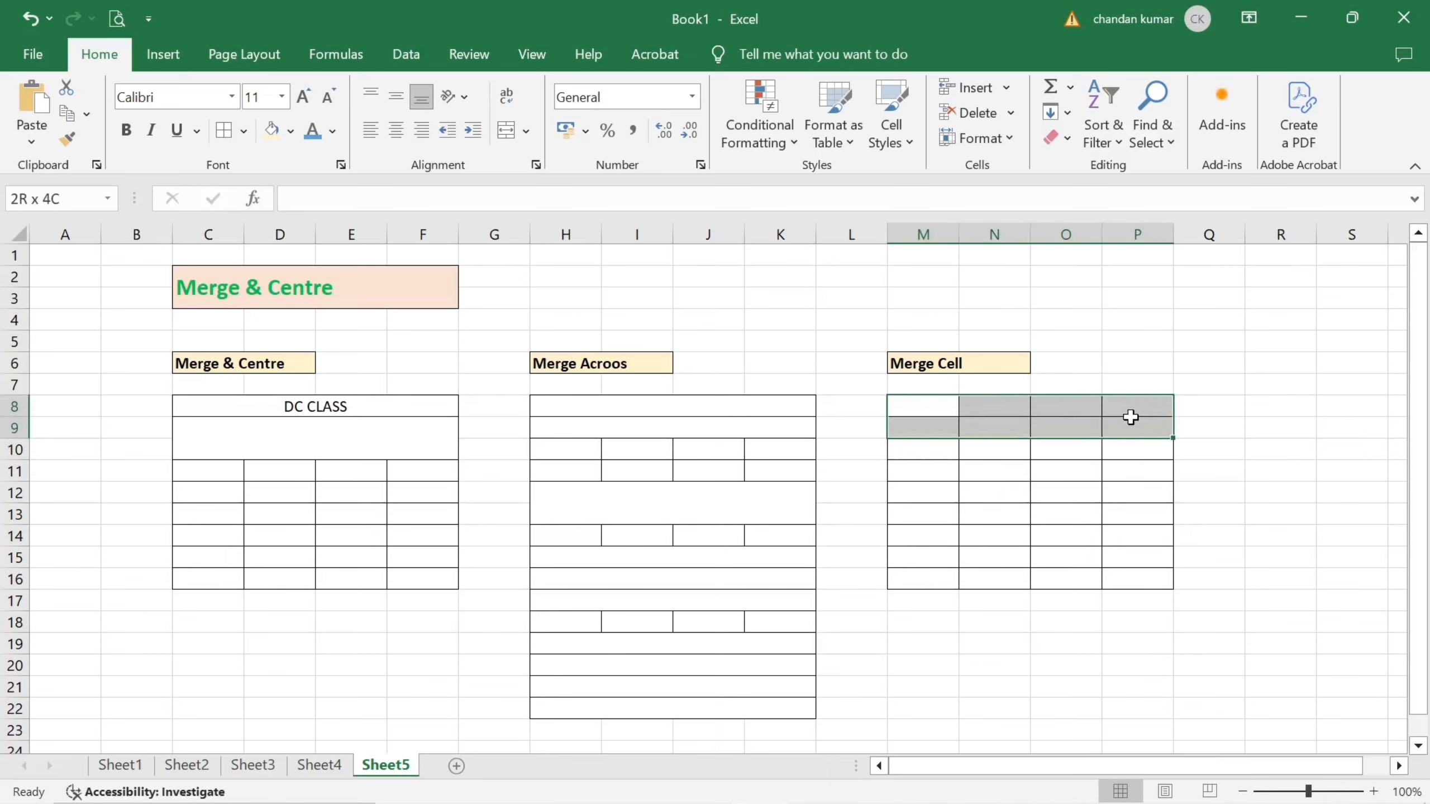
pyautogui.moveTo(1131, 417); pyautogui.dragTo(1129, 406)
pyautogui.click(525, 131)
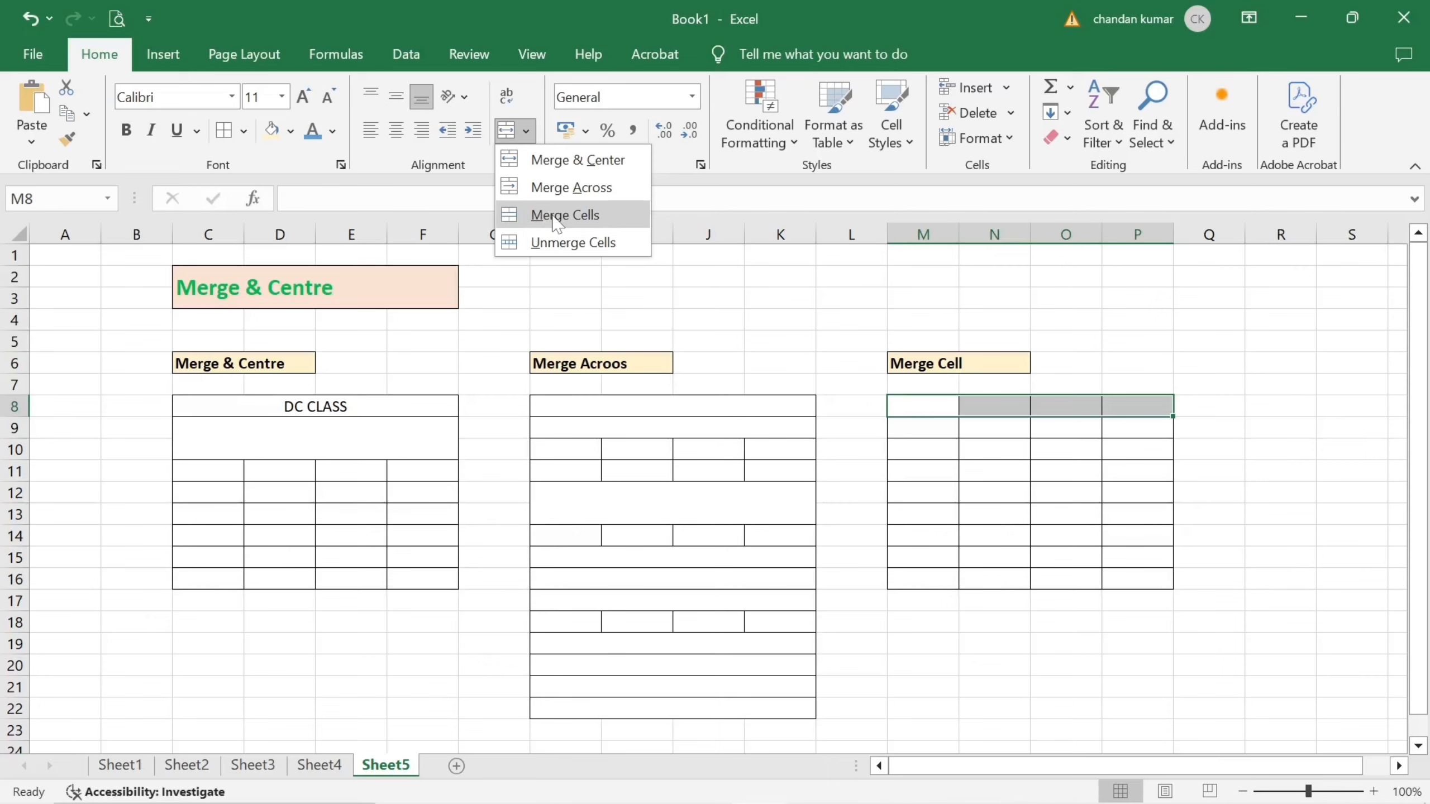
pyautogui.click(564, 214)
pyautogui.click(1004, 486)
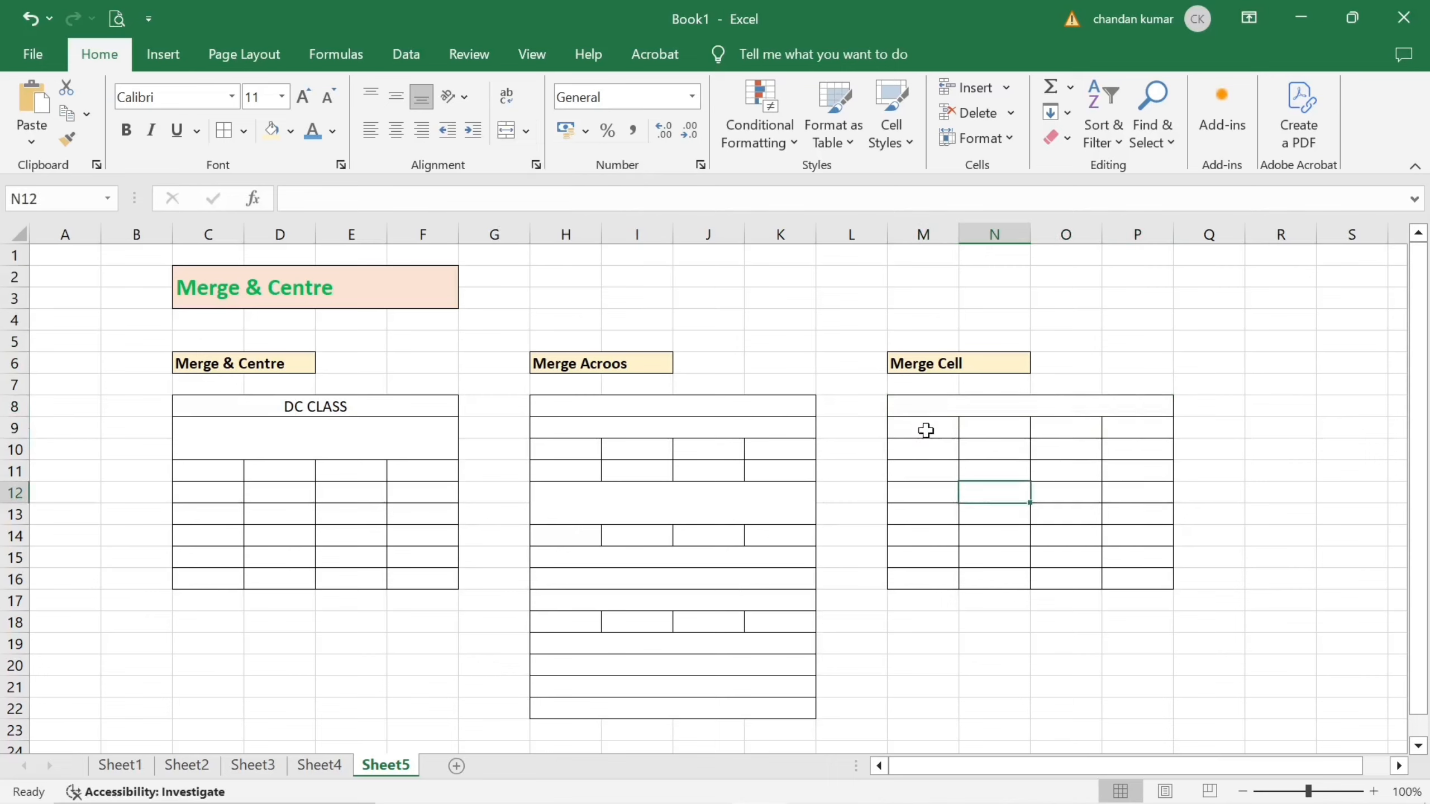
# Step: Merge the three-row range M10:P12 in the third grid with the Merge Cells option
pyautogui.moveTo(923, 450); pyautogui.dragTo(1154, 496)
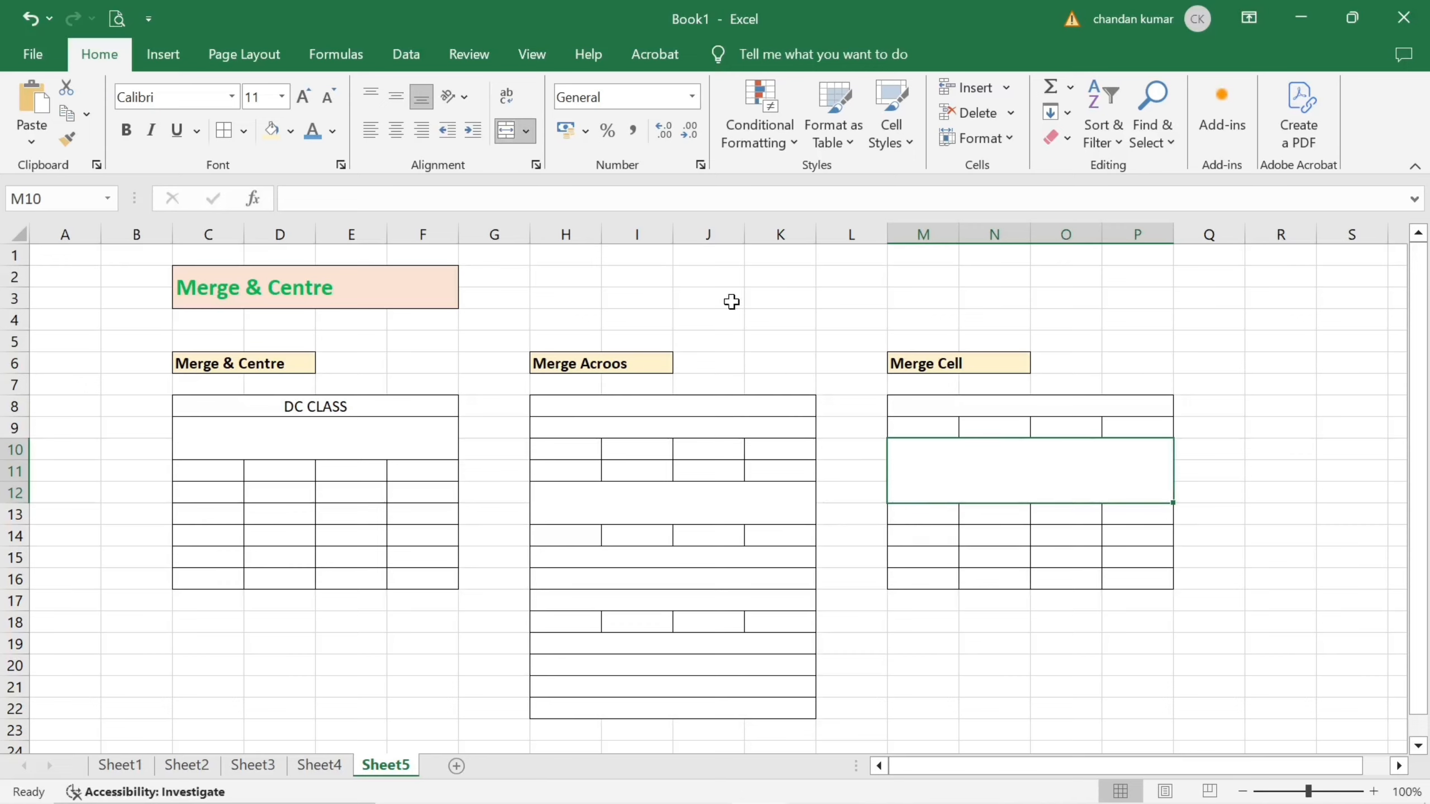
pyautogui.click(526, 131)
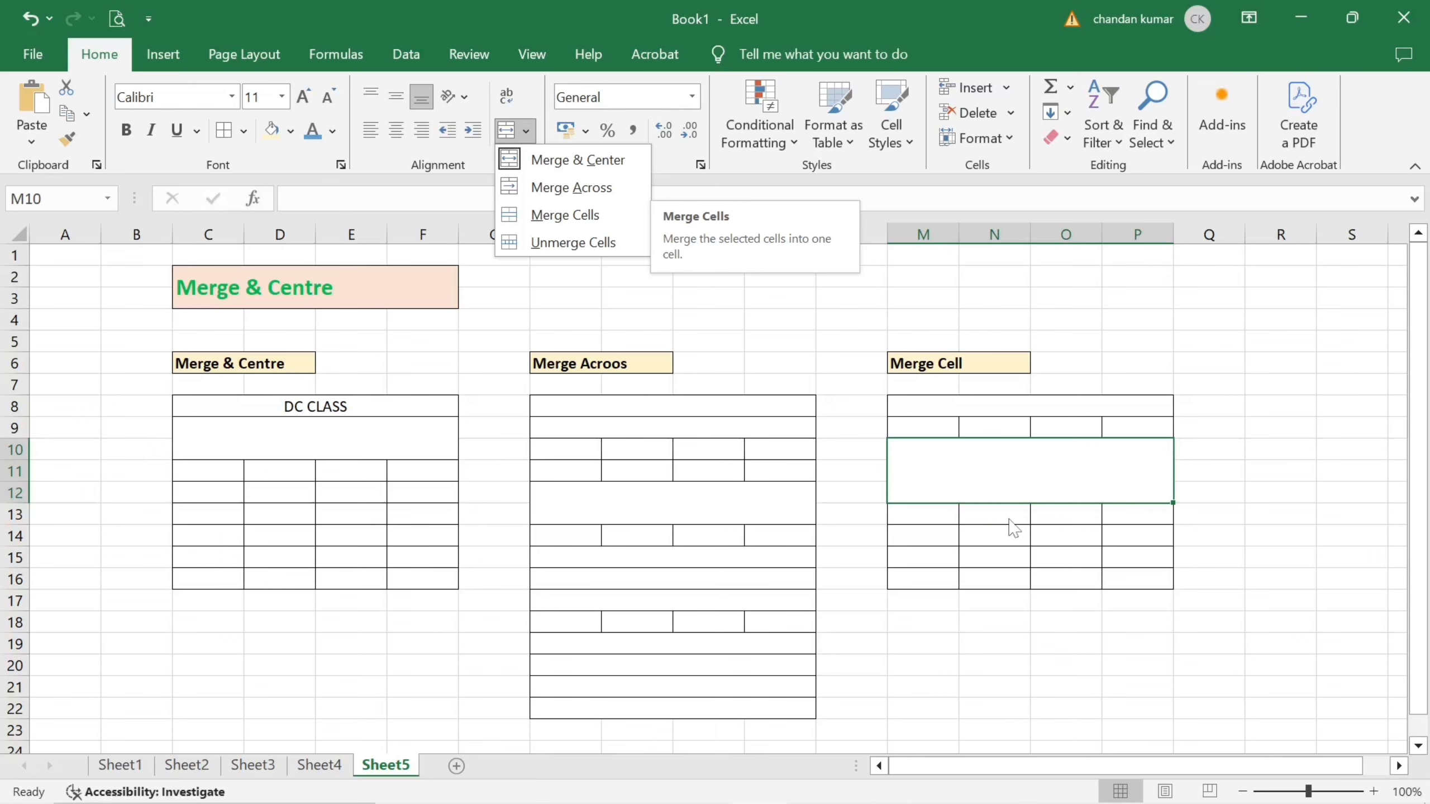
pyautogui.press('Escape')
# Step: Enter the text DC CLASS in the merged cell M10:P12
pyautogui.write('DC CL')
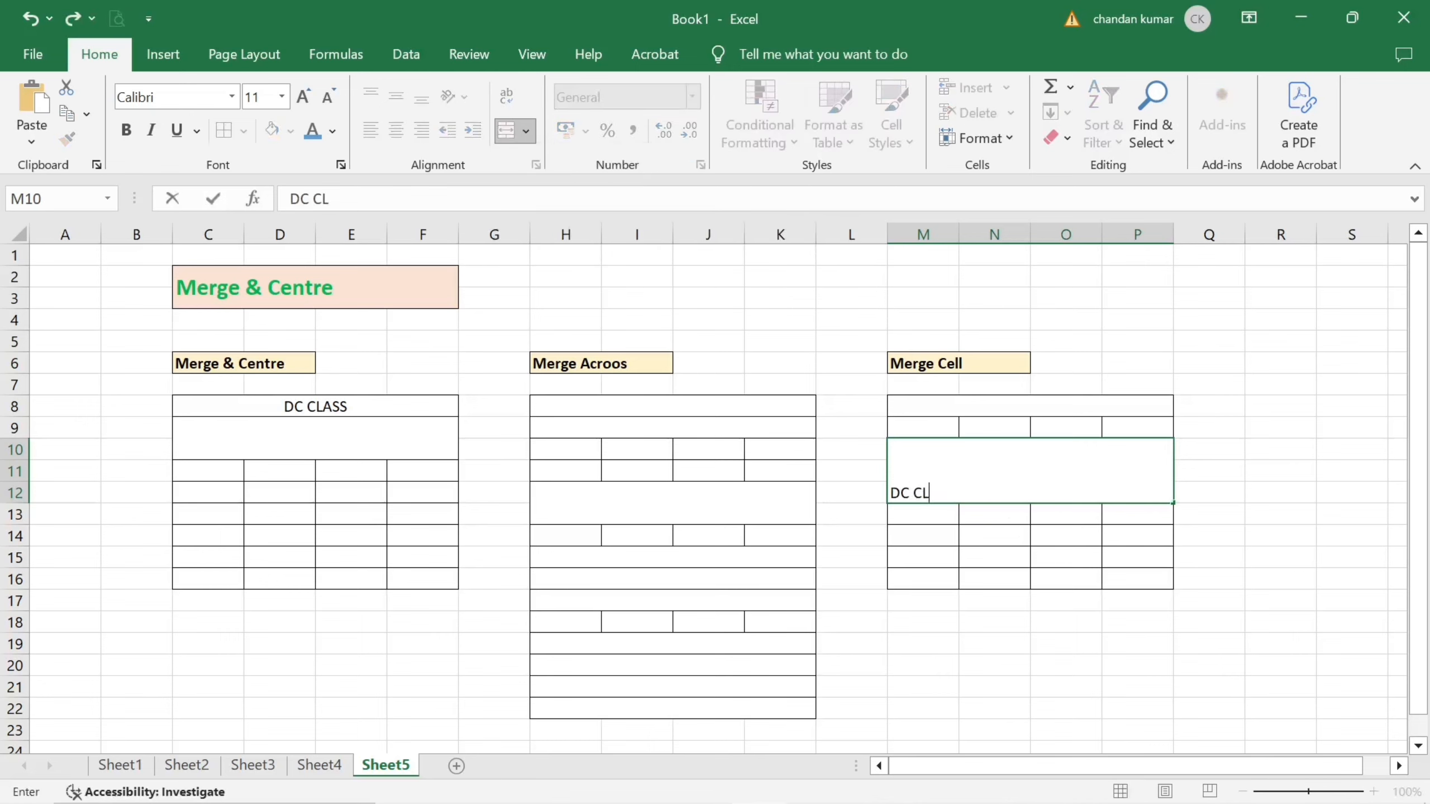
pyautogui.write('ASS')
pyautogui.click(1004, 580)
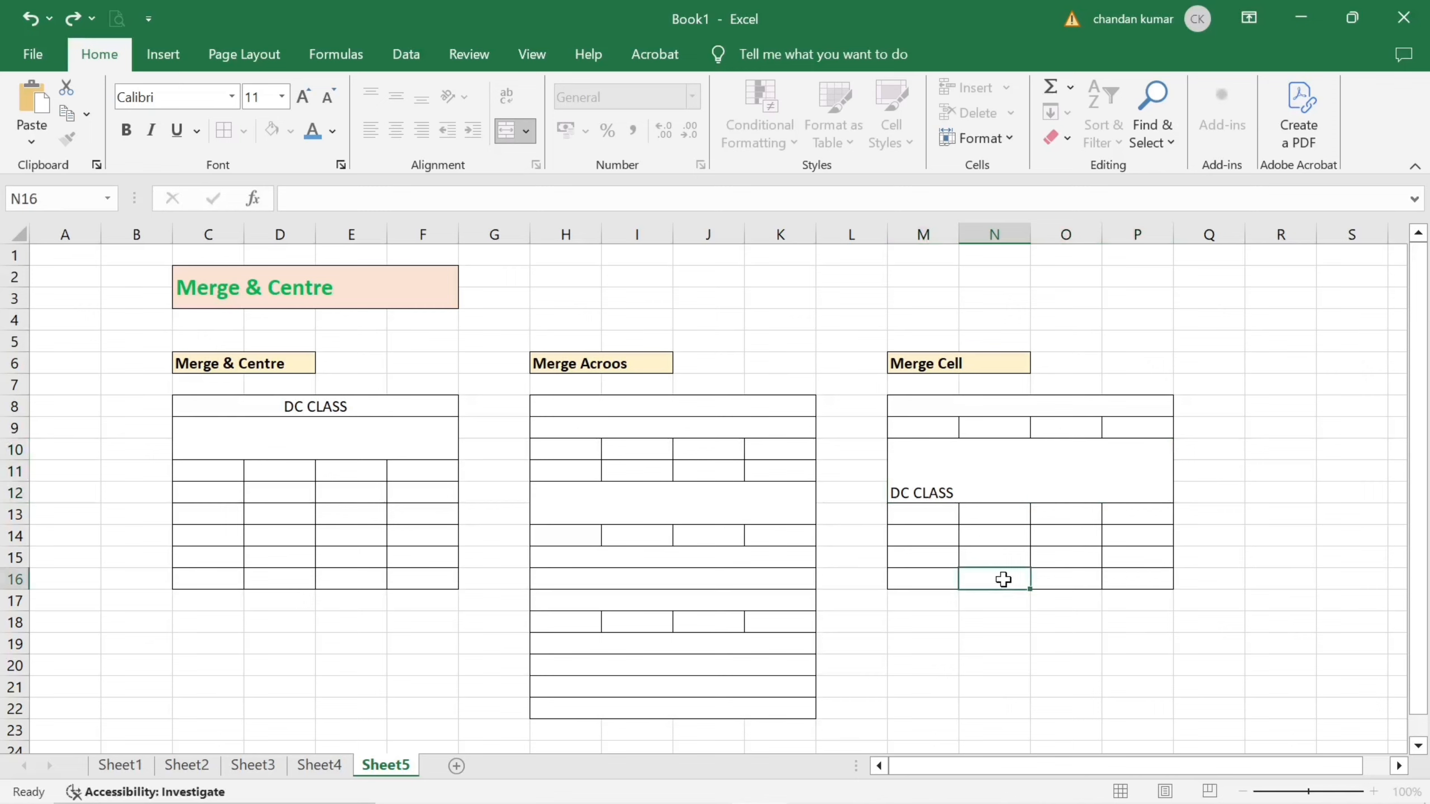
pyautogui.click(1008, 476)
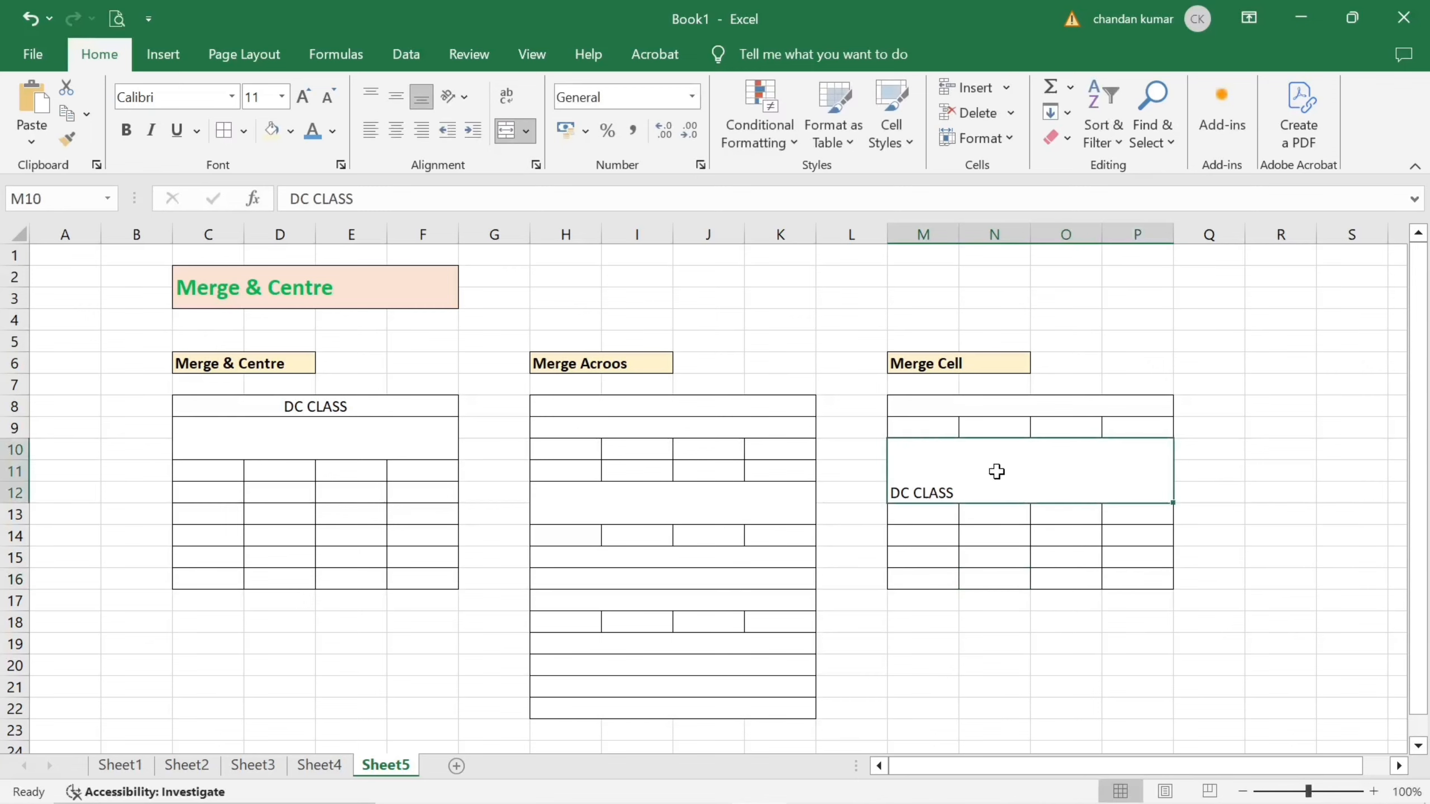
pyautogui.click(526, 132)
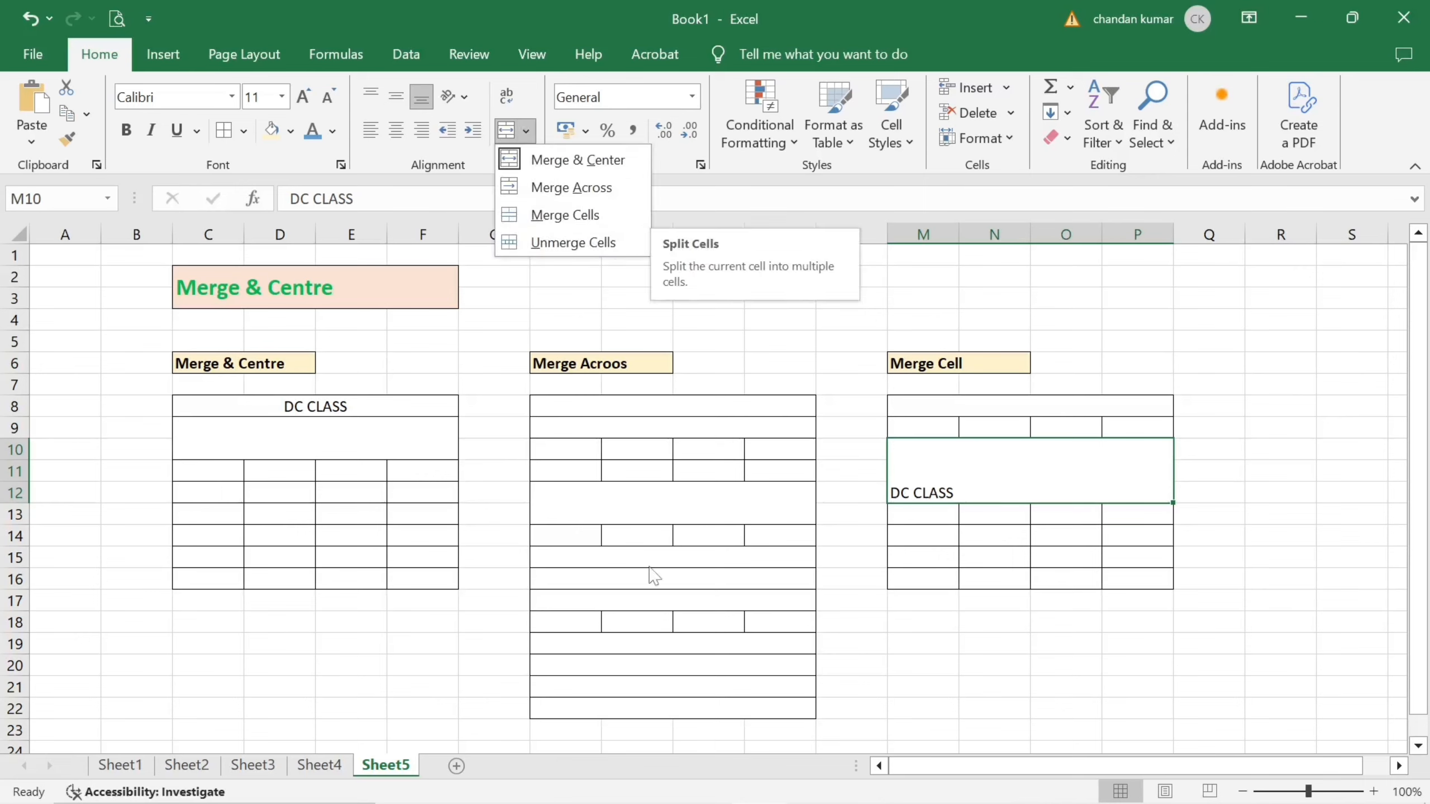
pyautogui.click(597, 545)
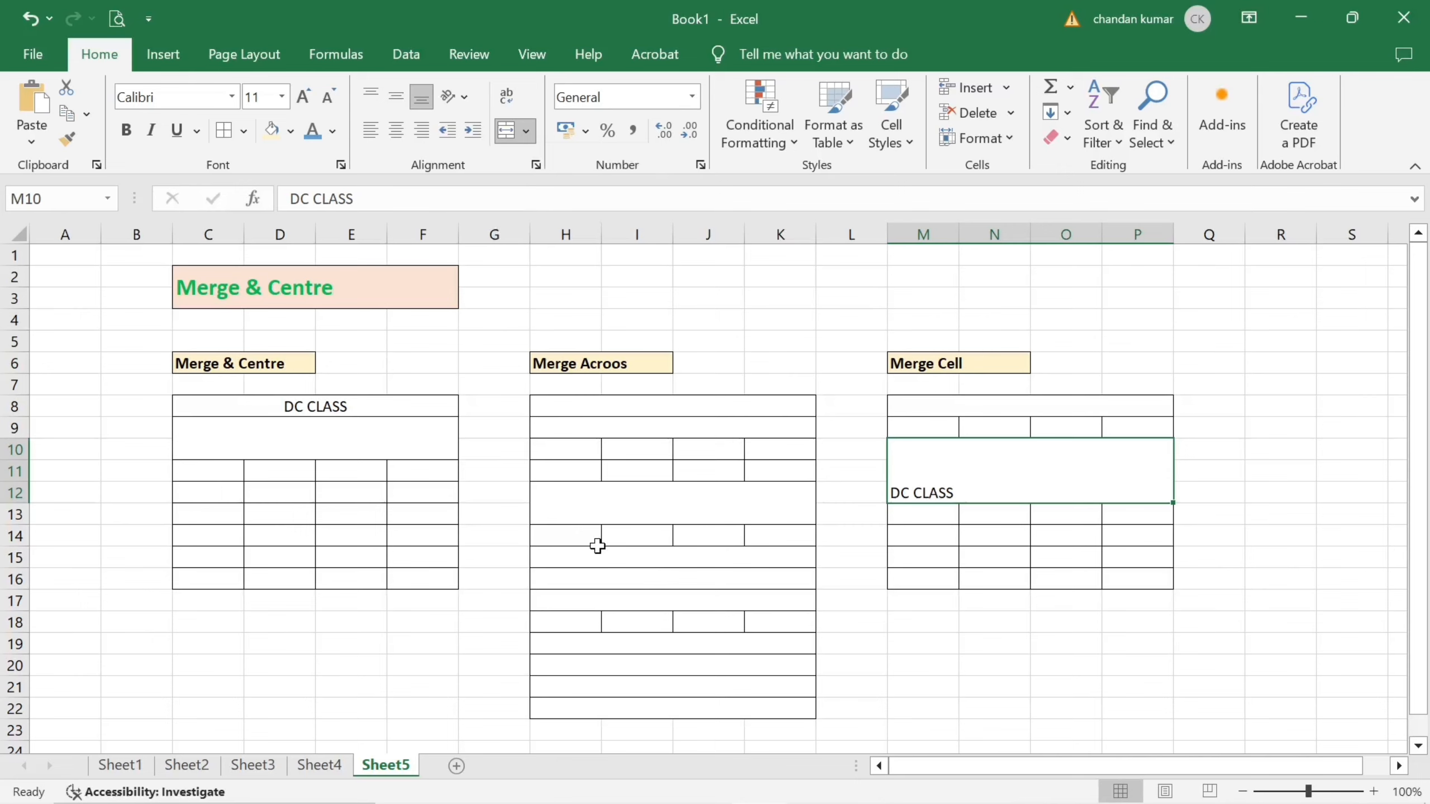
# Step: Unmerge the cells in the range H14:K18 of the second grid and apply all borders to them
pyautogui.moveTo(593, 541); pyautogui.dragTo(586, 621)
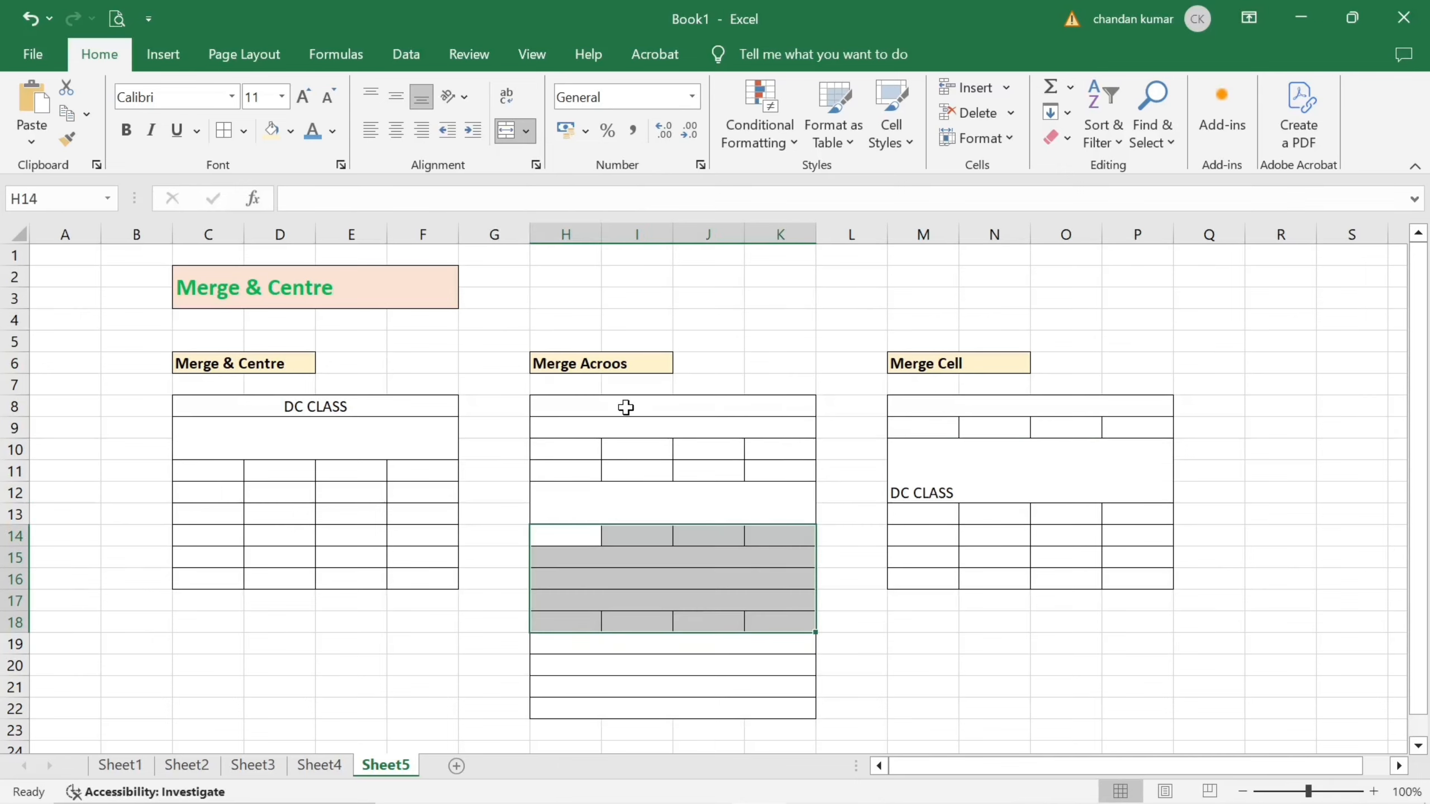
pyautogui.click(526, 132)
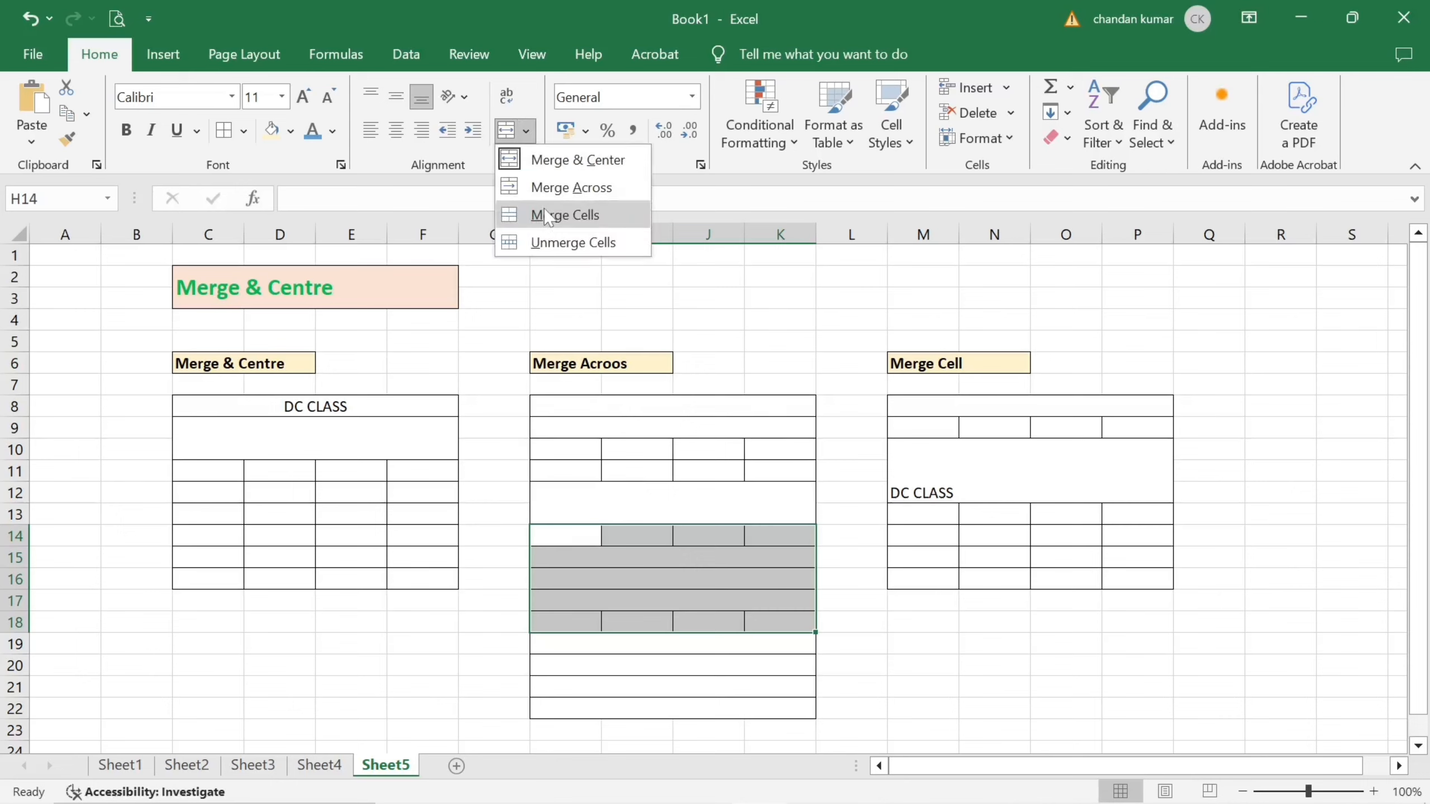
pyautogui.click(546, 216)
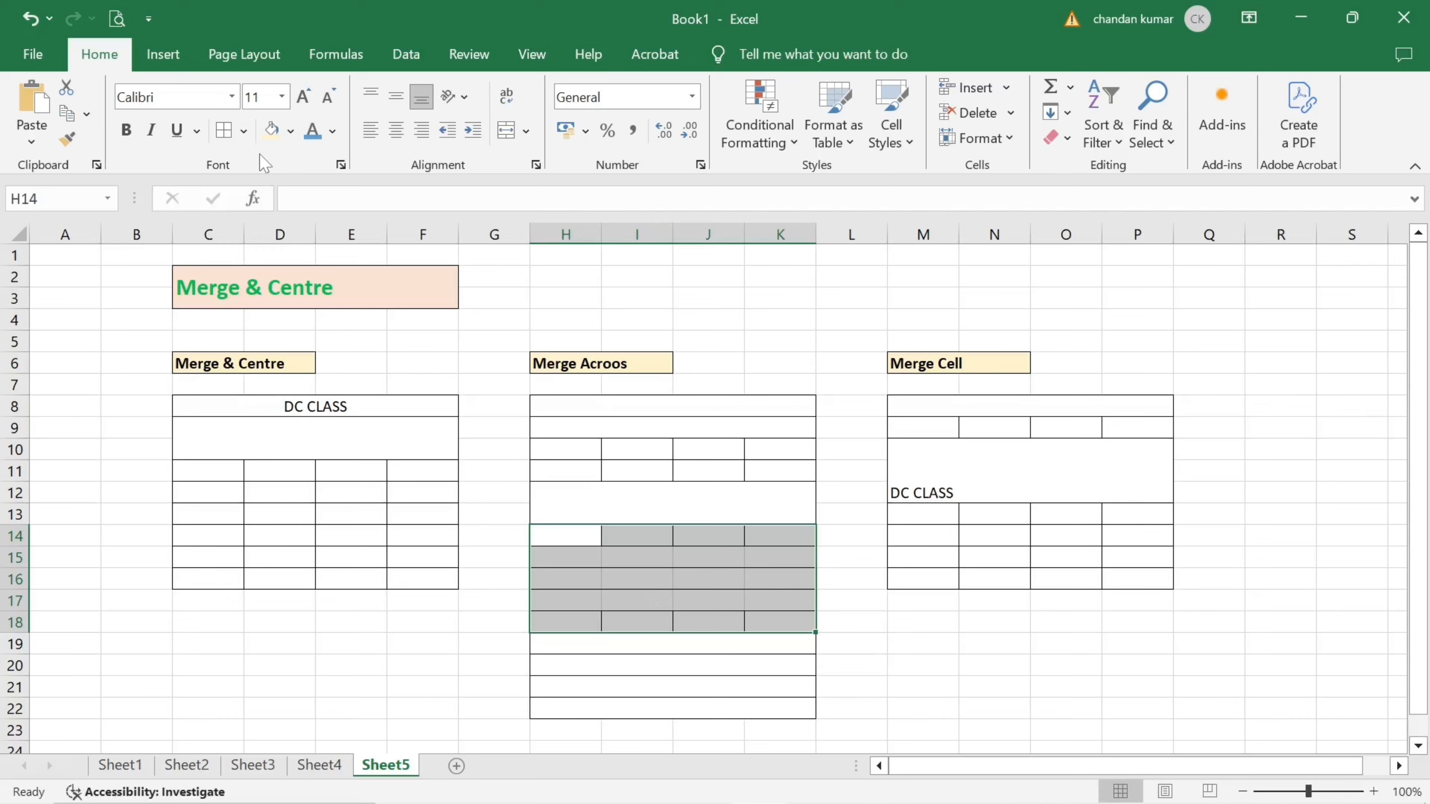
# Step: Unmerge the two-row block H12:K13 in the second grid and apply all borders to its cells
pyautogui.click(669, 493)
pyautogui.click(527, 131)
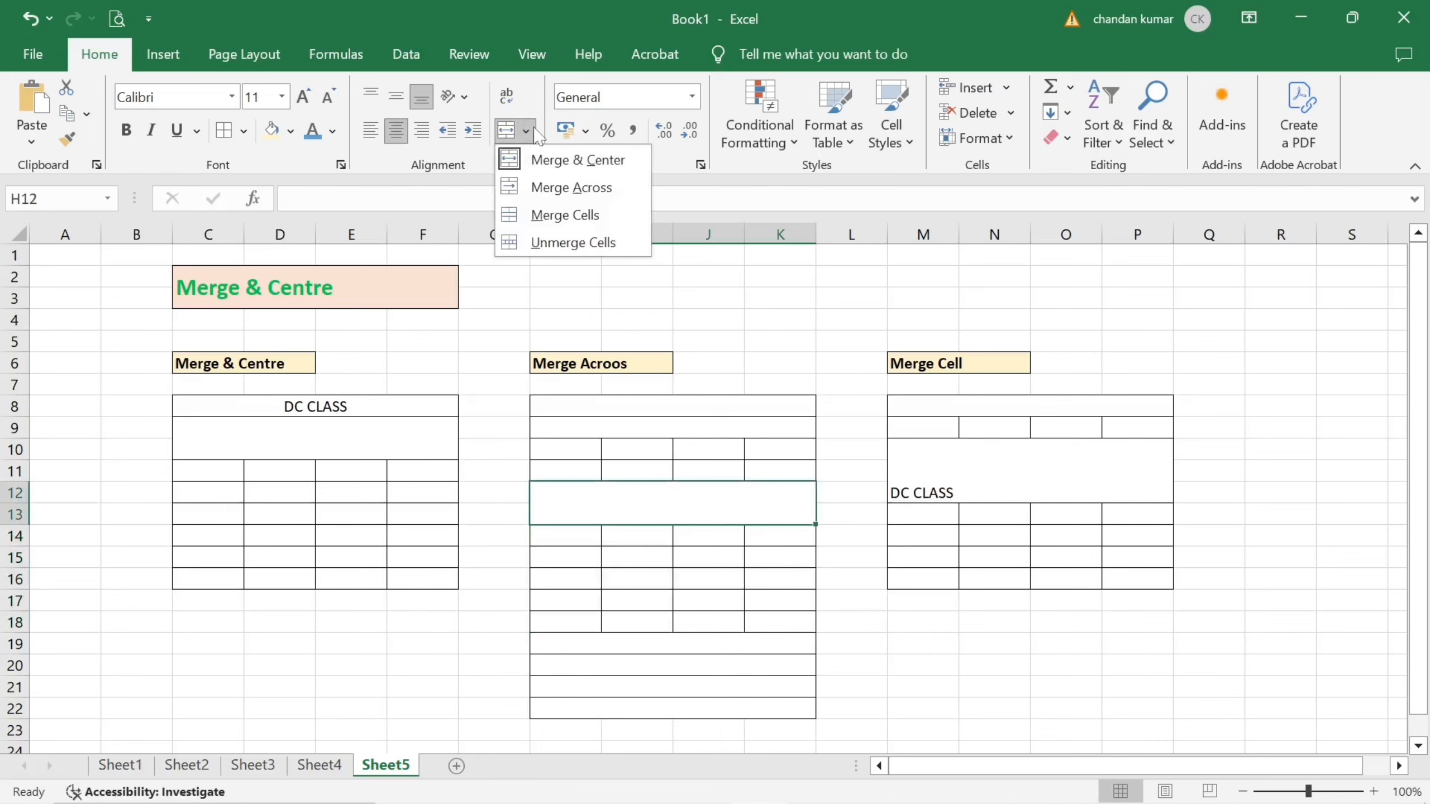
pyautogui.click(563, 242)
pyautogui.click(637, 535)
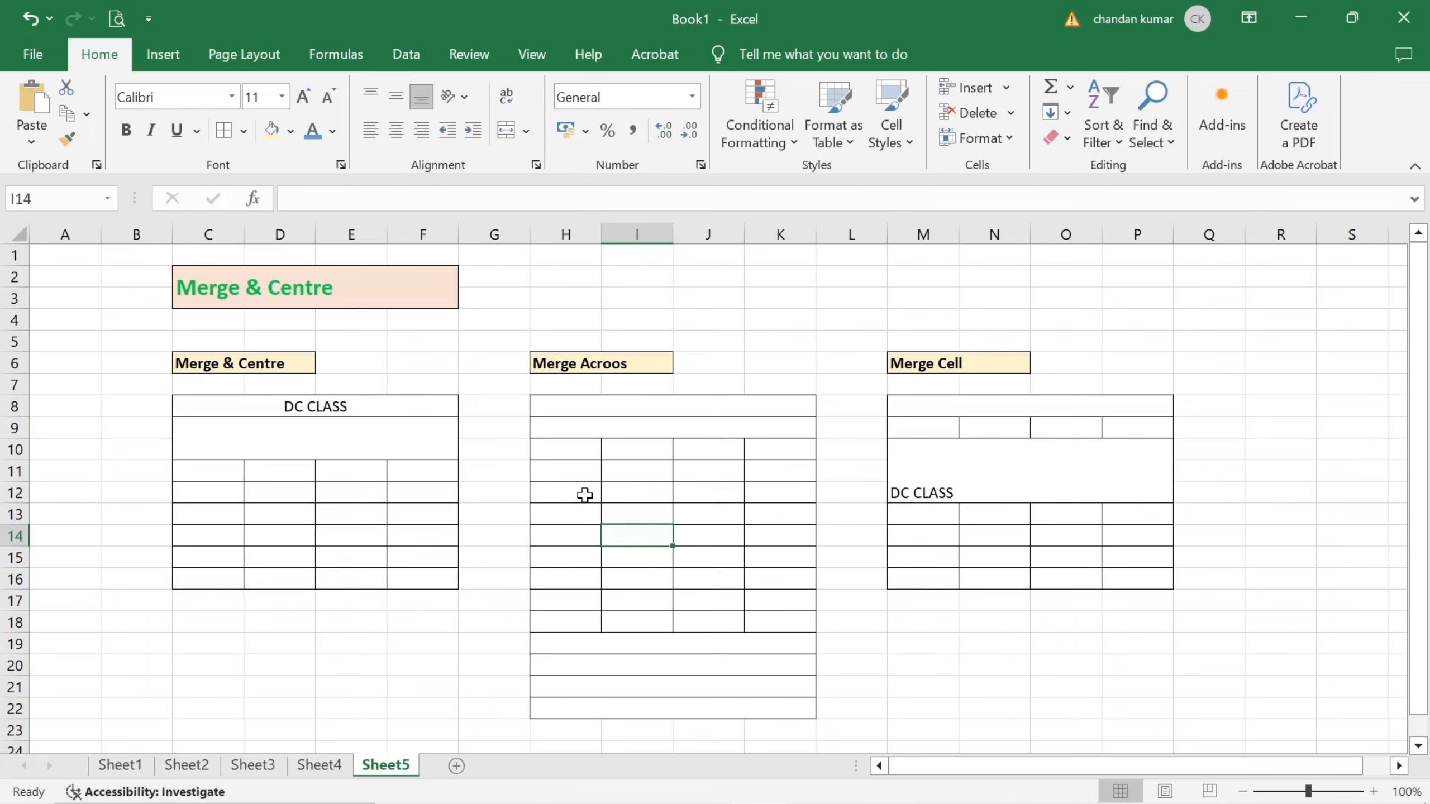
pyautogui.moveTo(585, 494); pyautogui.dragTo(708, 580)
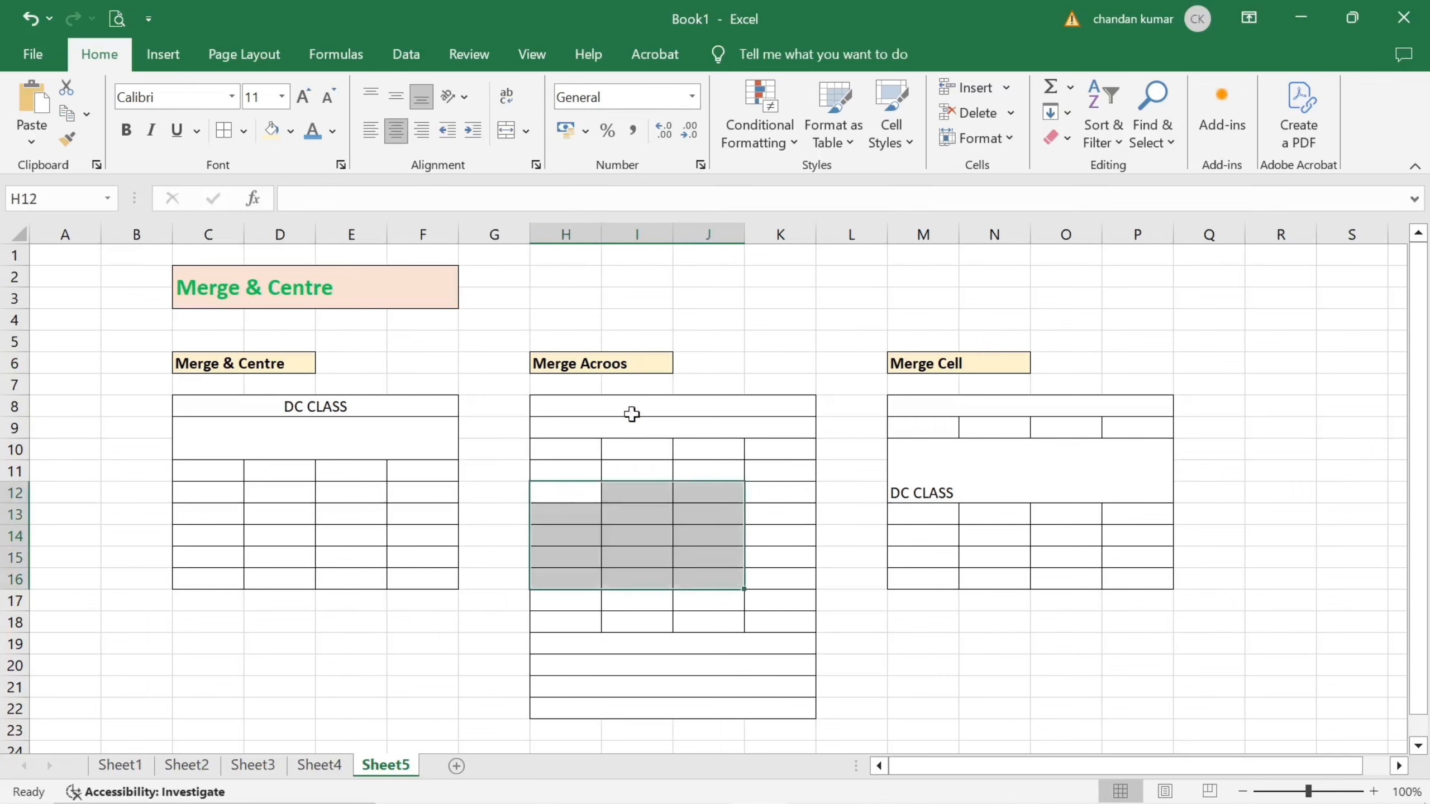
pyautogui.moveTo(563, 406); pyautogui.dragTo(782, 406)
pyautogui.click(526, 131)
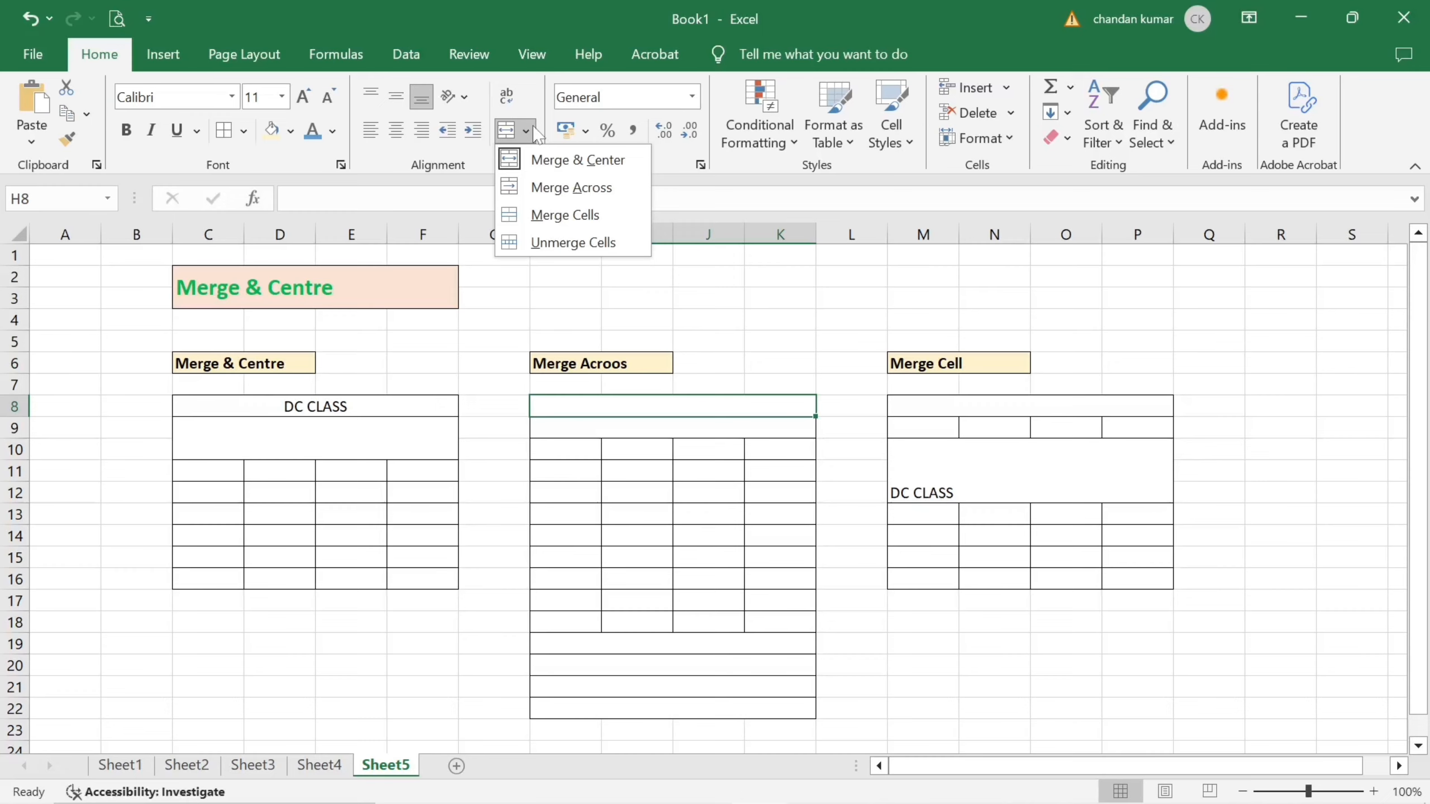
pyautogui.click(532, 127)
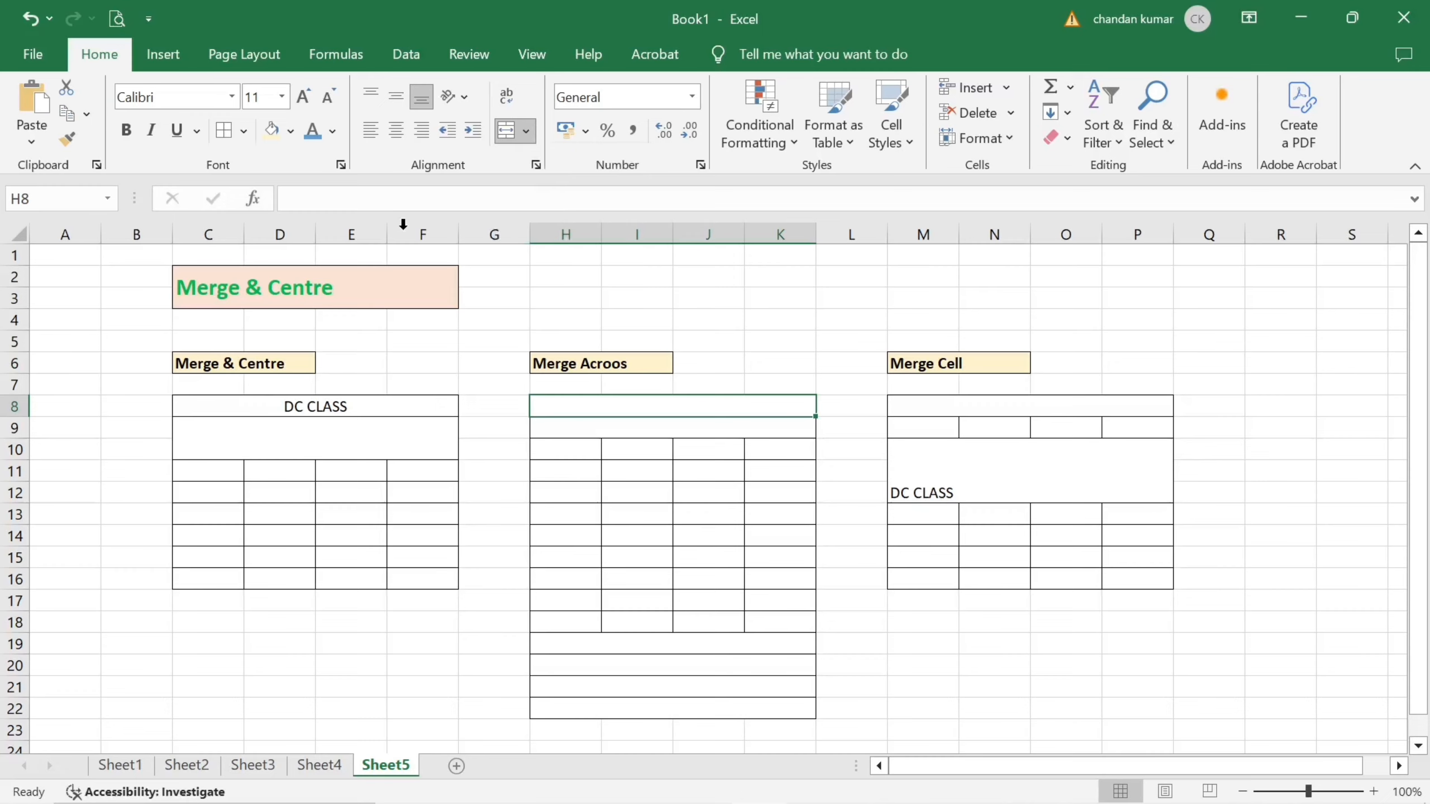